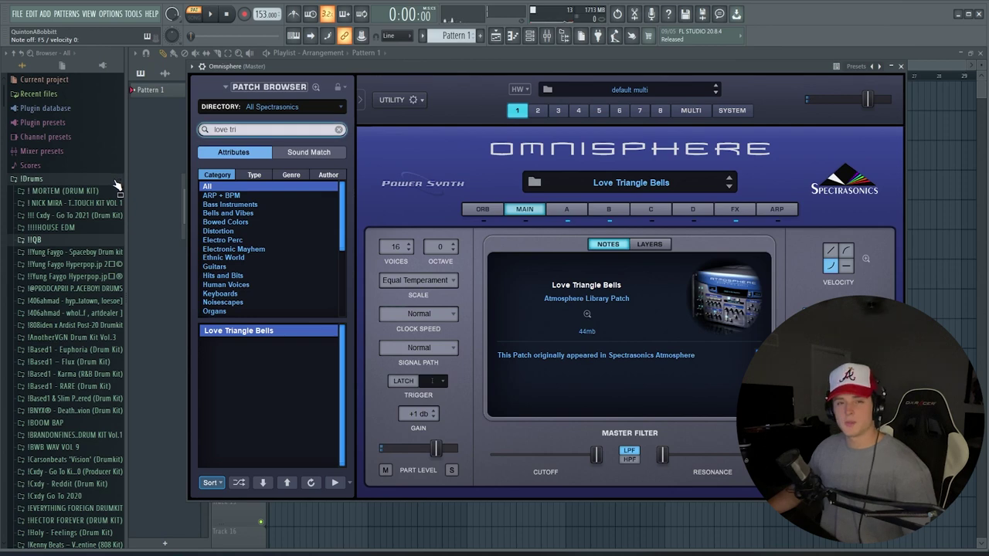
- Close the Omnisphere window and open the Omnisphere channel's piano roll for Pattern 1
left_click(901, 66)
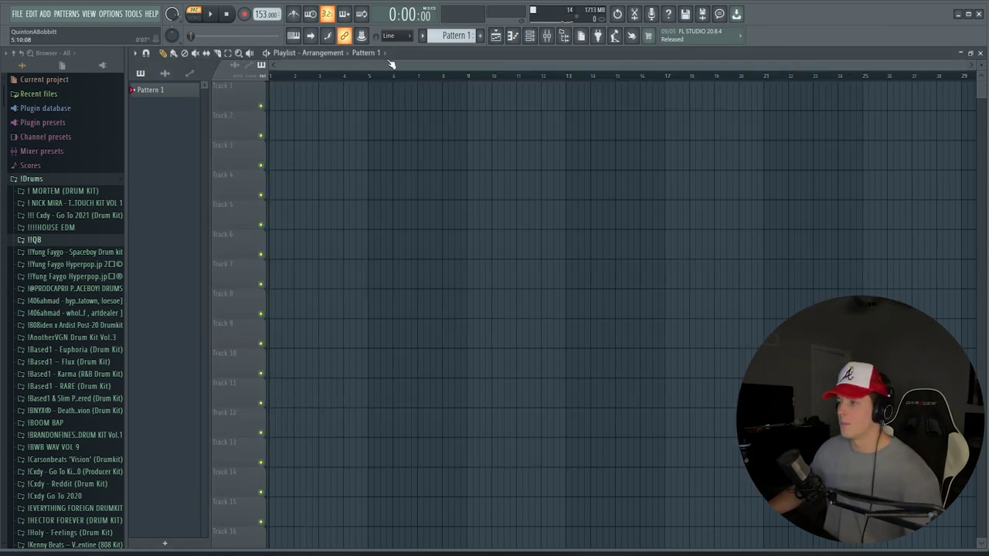
scroll(344, 75, "up", 2)
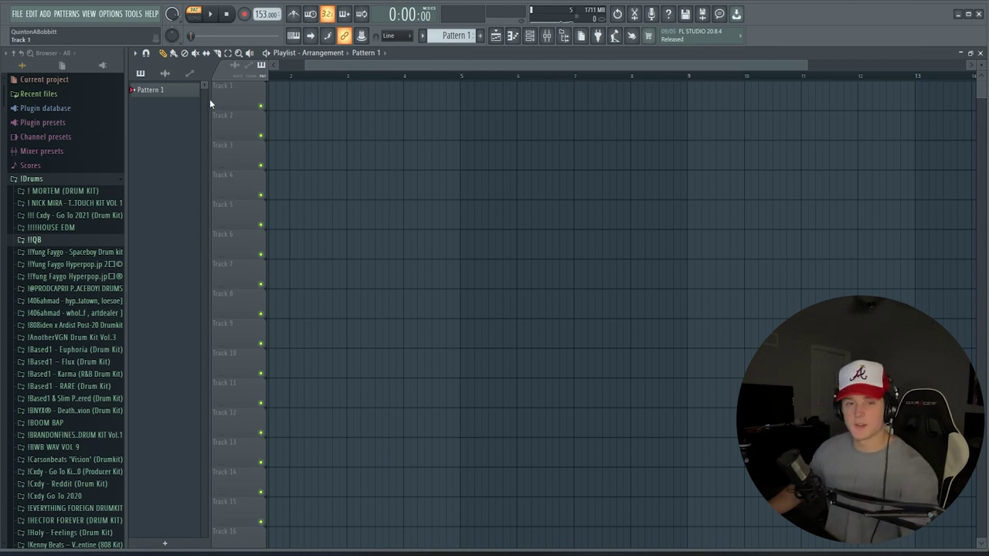
scroll(301, 77, "up", 2)
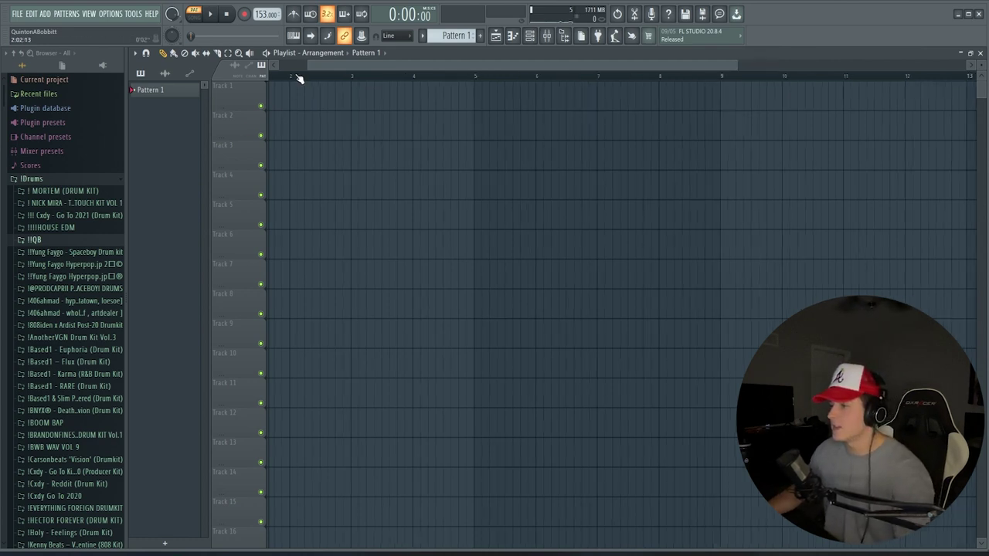
left_click(512, 36)
left_click(511, 36)
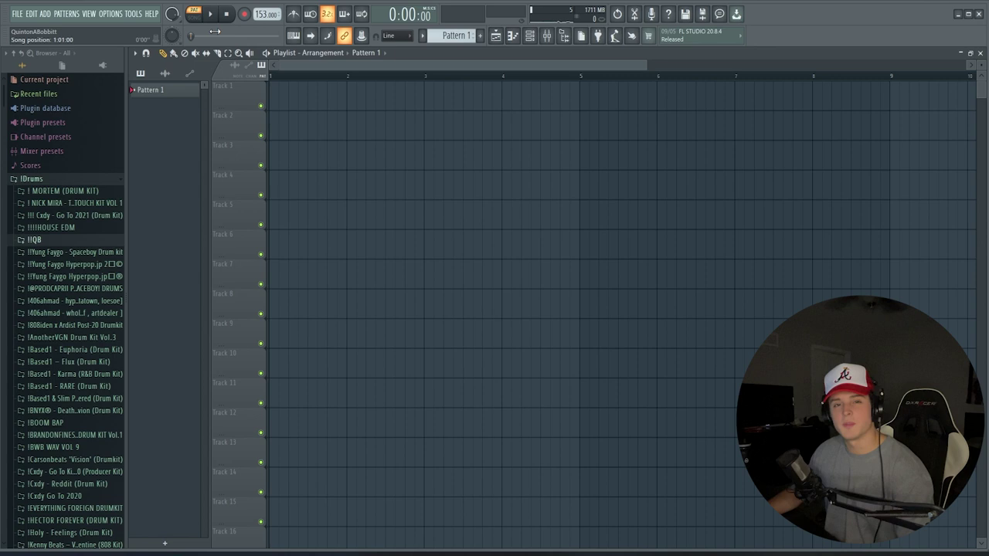
left_click(530, 36)
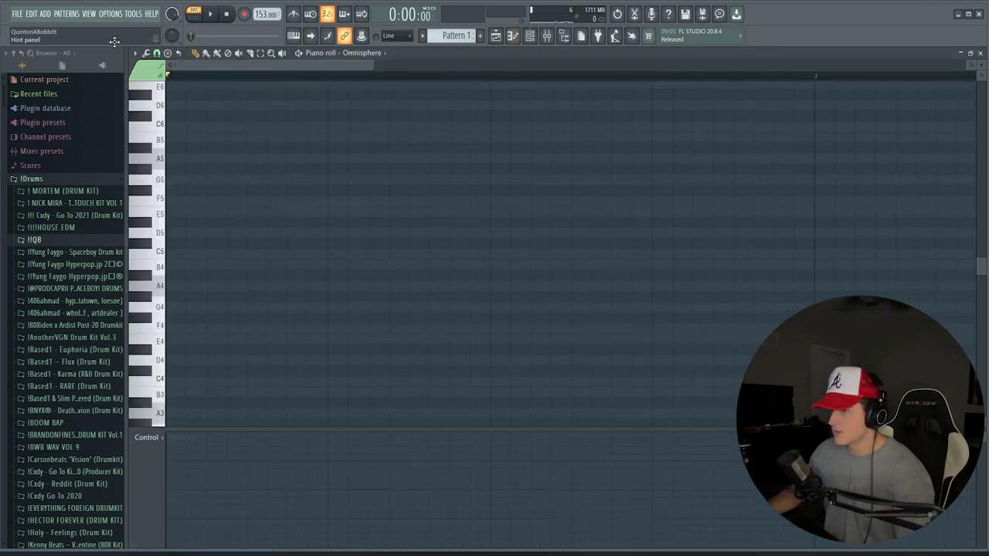
- Check the root note and scale chosen for the piano roll's scale highlighting
left_click(133, 54)
mouse_move(182, 107)
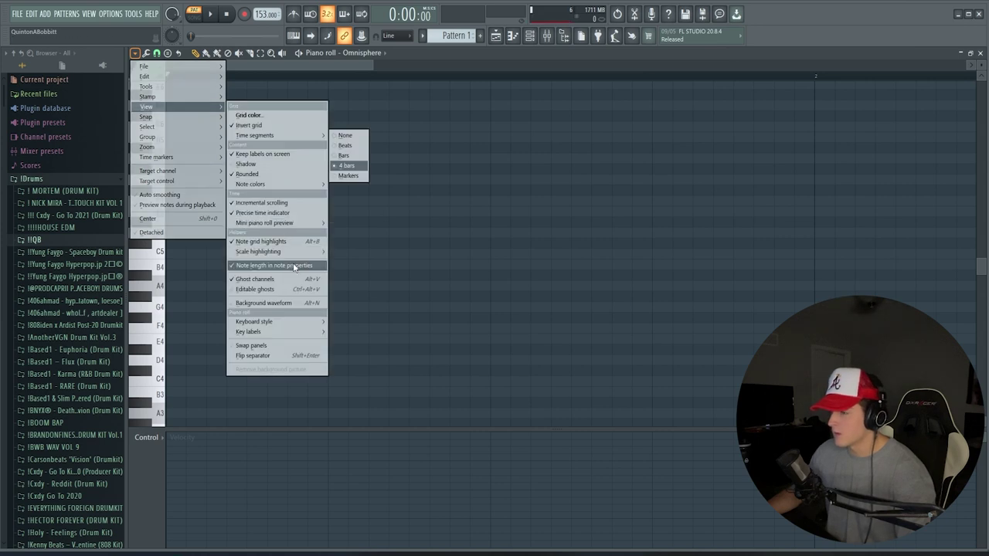
mouse_move(278, 258)
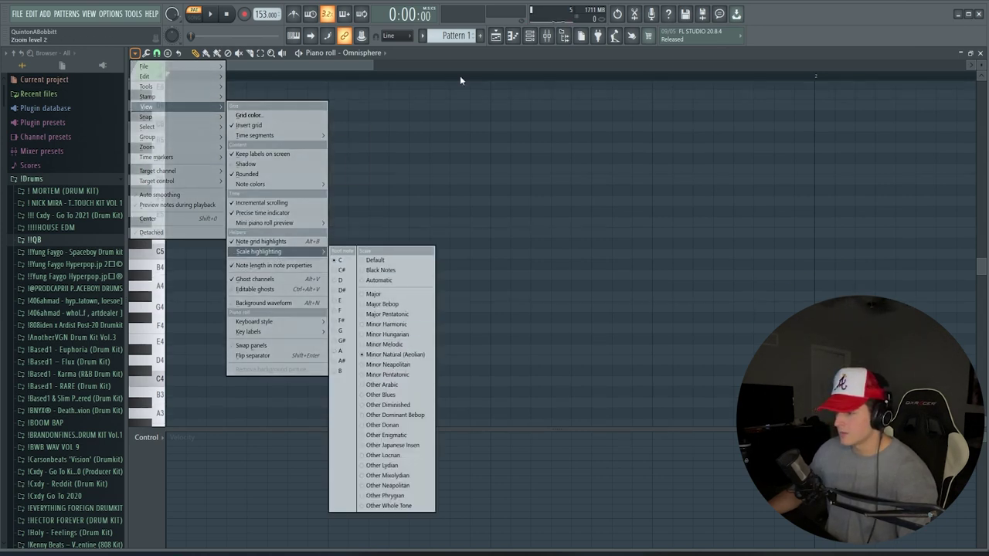
left_click(464, 222)
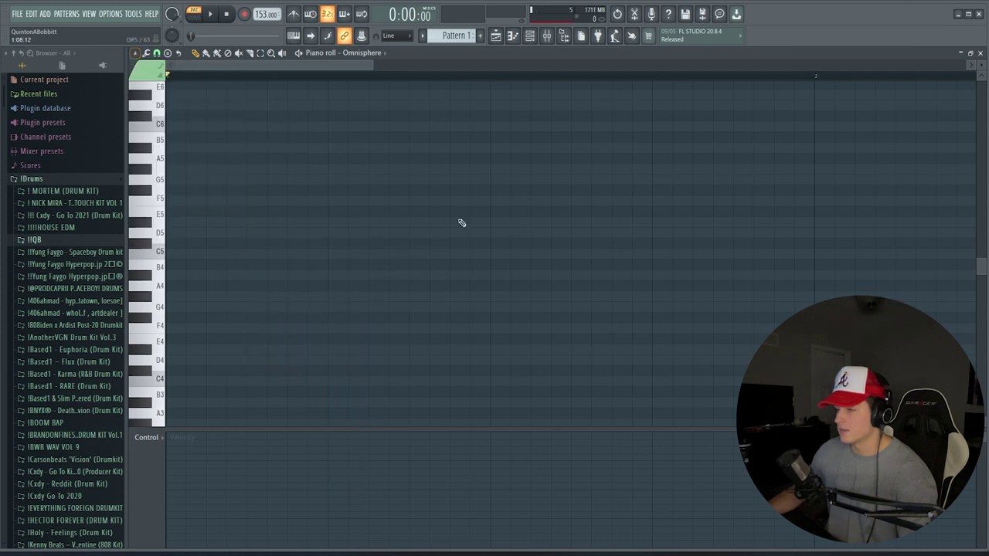
- Place a short C5 note at the start of bar 1
left_click(172, 254)
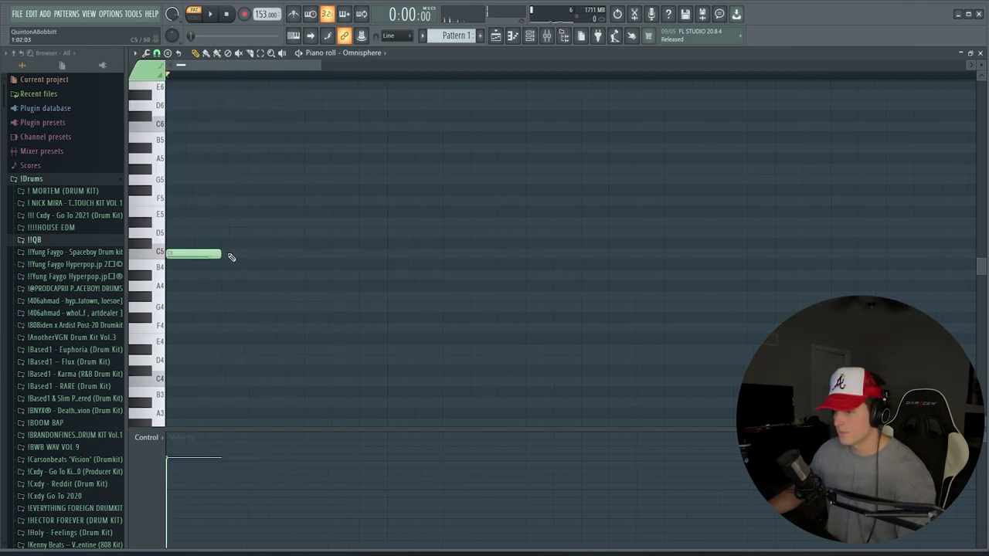
left_click(192, 322)
right_click(193, 319)
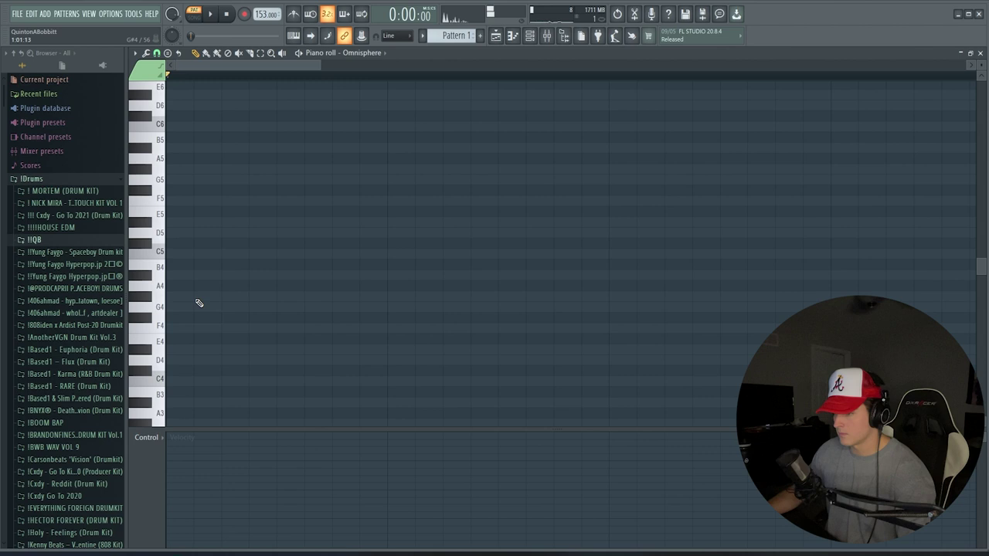
left_click(177, 253)
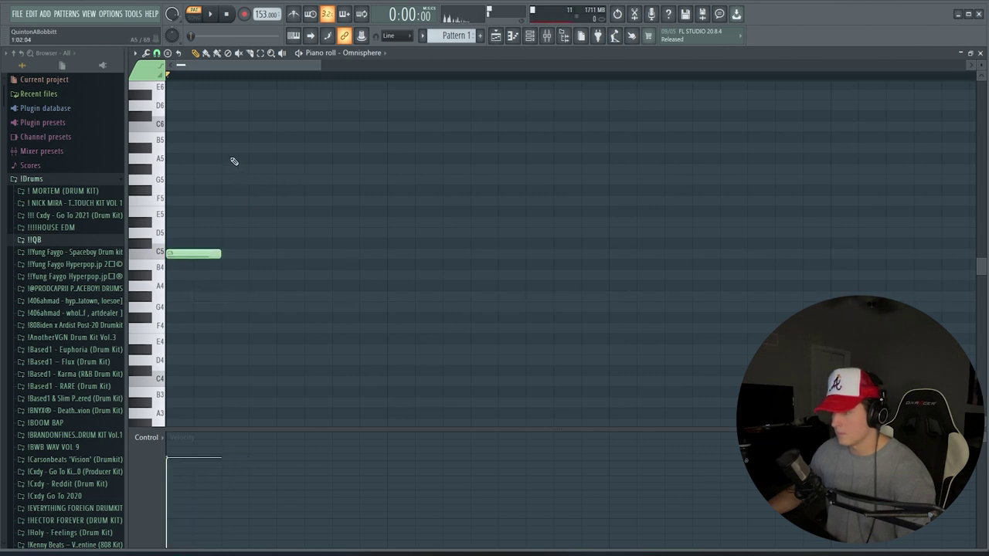
left_click(230, 225)
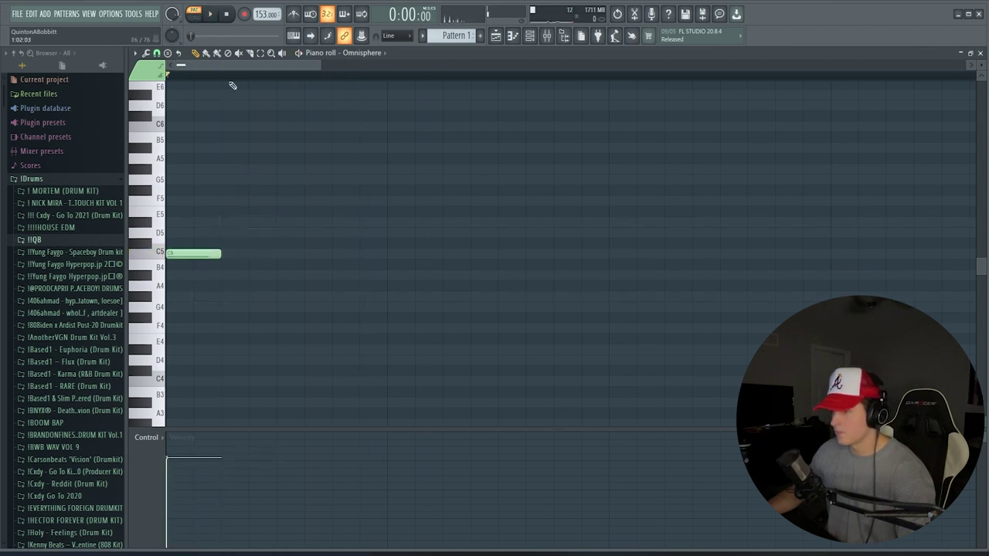
- Turn on the metronome and audition the pattern with its single C5 note
scroll(240, 83, "down", 3)
left_click(293, 15)
key("space")
key("space")
key("space")
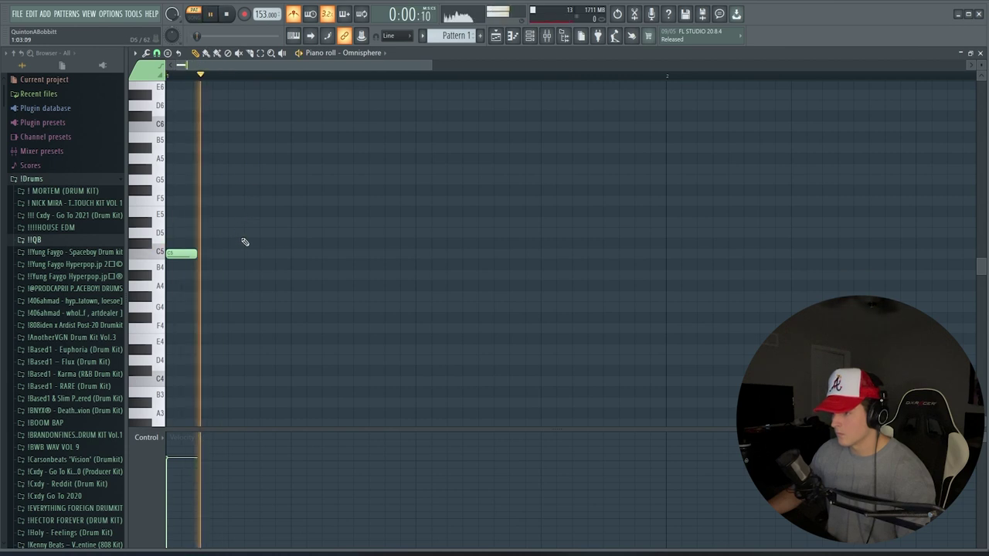
key("space")
left_click(160, 54)
left_click(177, 241)
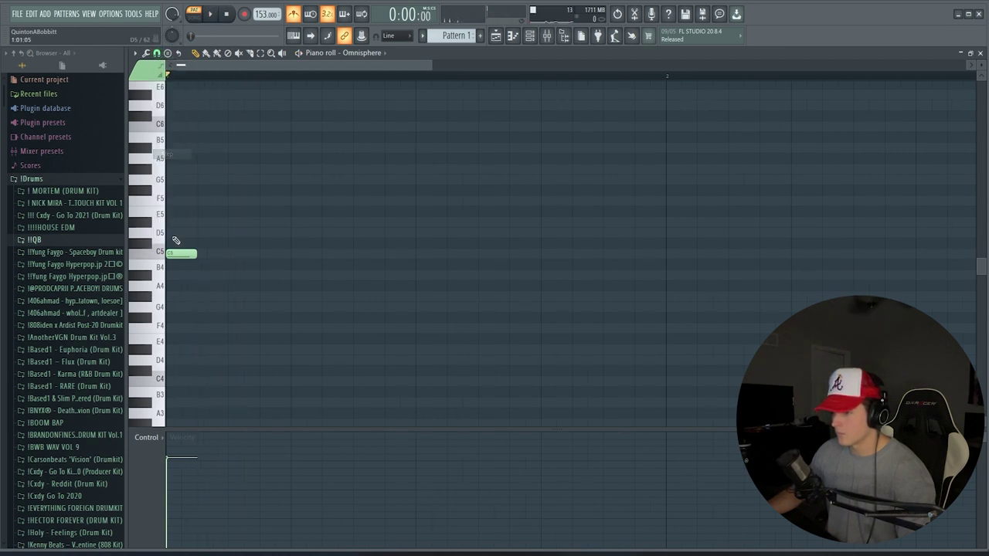
scroll(212, 78, "down", 3)
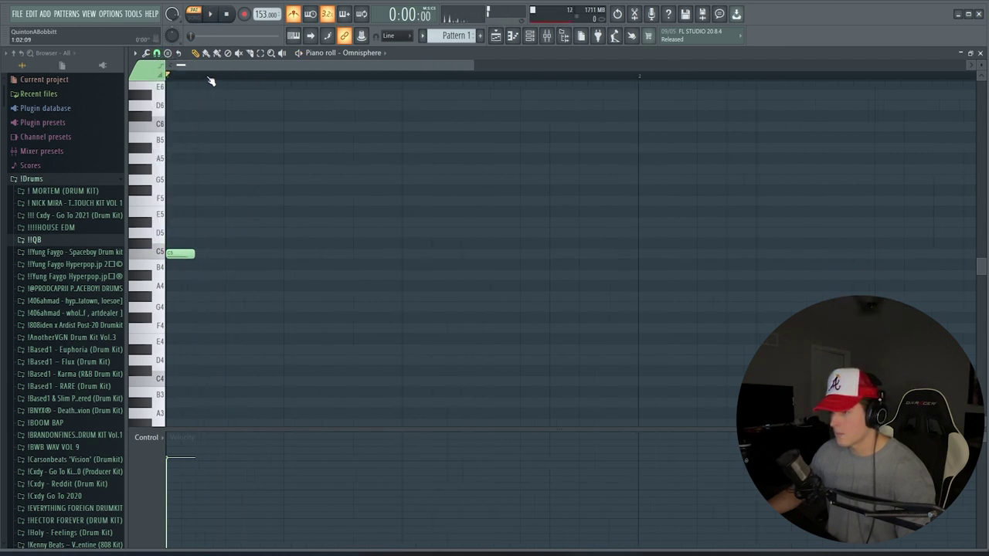
- Place a D#5 note on beat 2 of bar 1 and play the pattern
left_click(214, 222)
key("space")
key("space")
right_click(214, 224)
left_click(251, 224)
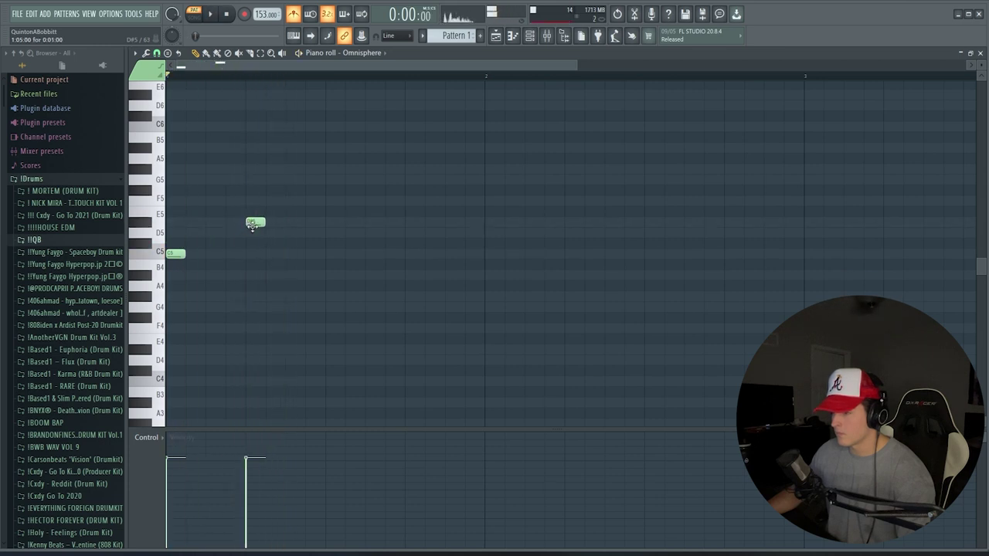
key("space")
key("space")
- Move the opening note down one octave to C4, keep the second note at D#5, and play the pattern
left_click_drag(247, 237, 268, 177)
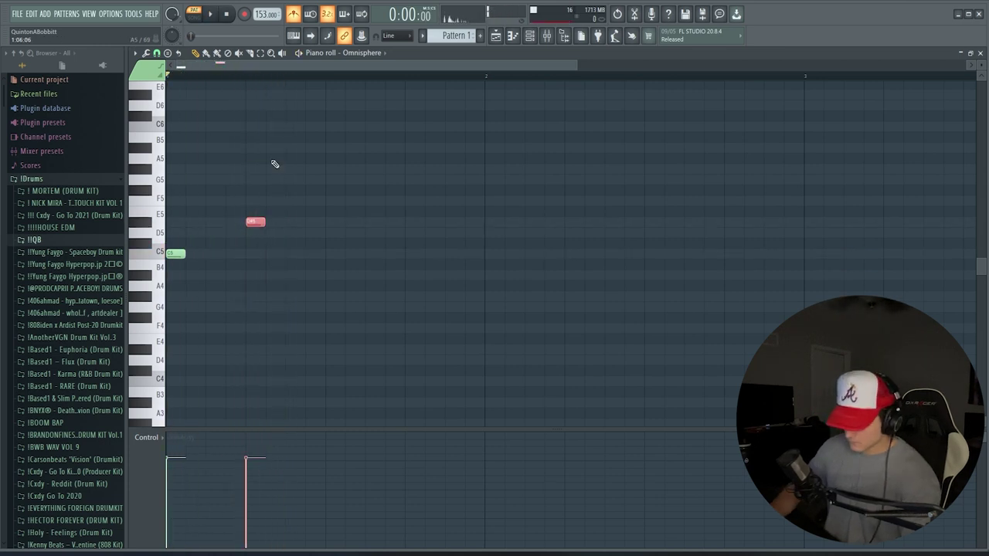
right_click(394, 258)
scroll(397, 260, "up", 1)
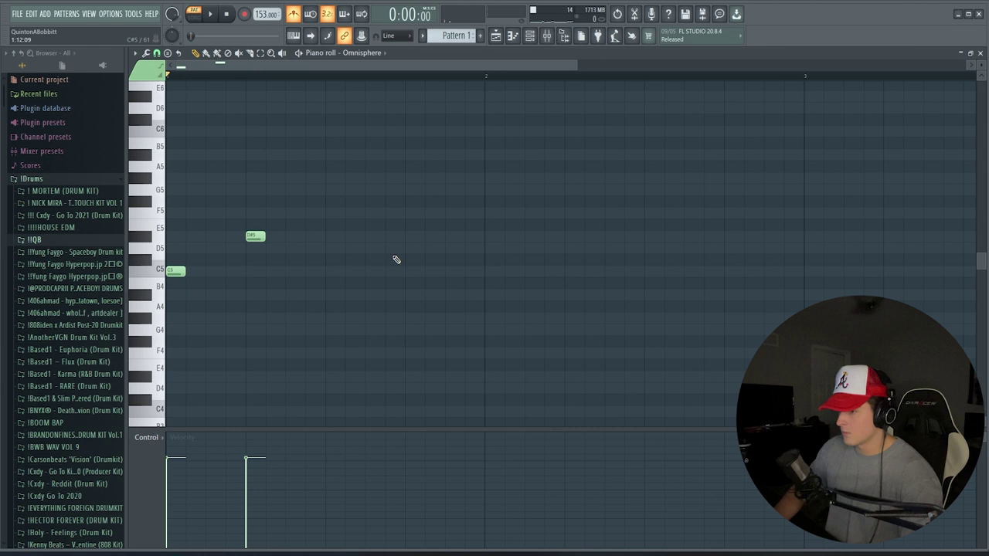
key("ctrl+Up")
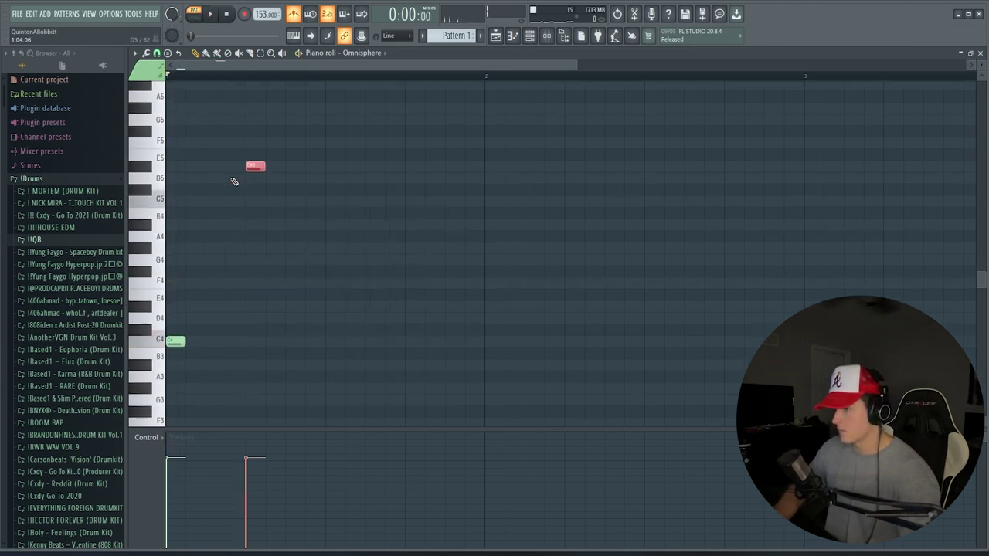
key("space")
right_click(322, 258)
key("space")
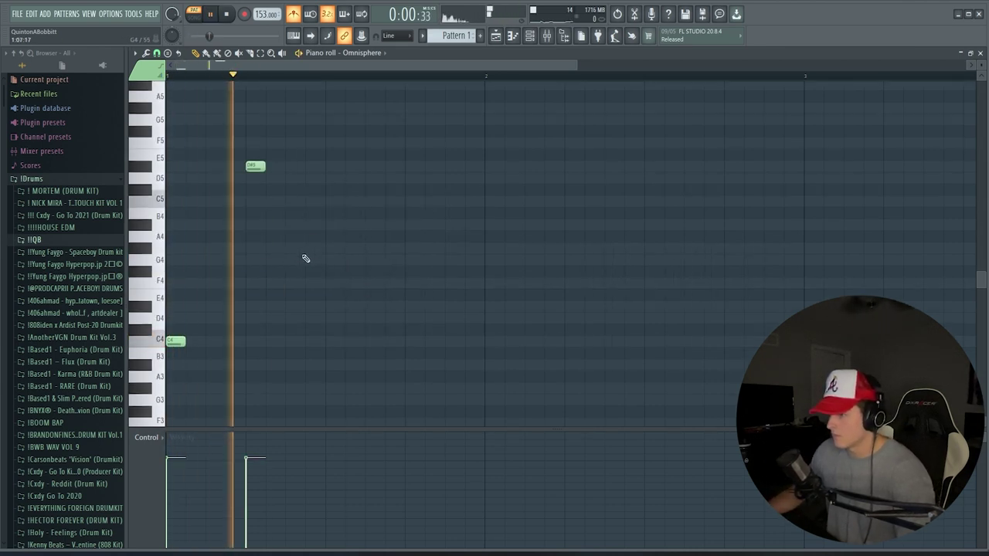
- Add a G4 note on beat 3 and a G#4 note on beat 4 of bar 1, and play the melody
left_click_drag(341, 235, 344, 275)
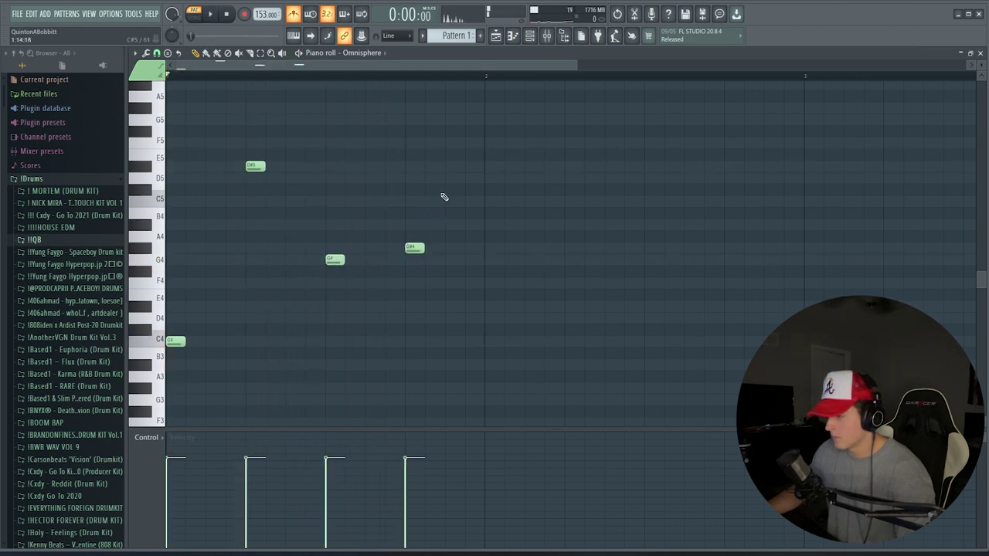
key("space")
scroll(313, 83, "down", 4)
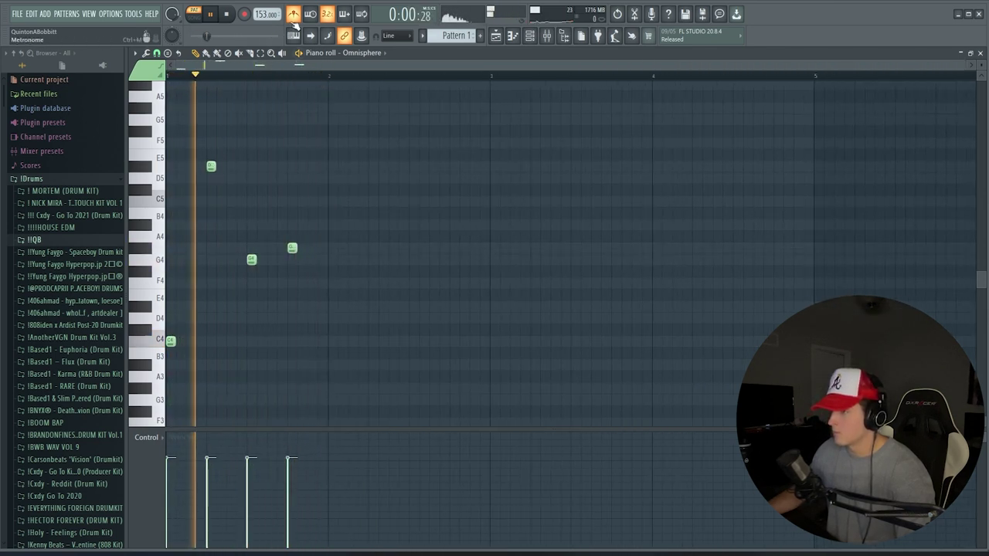
- Turn off the metronome and duplicate the four-note melody so the copy starts at bar 2
key("ctrl+b")
key("space")
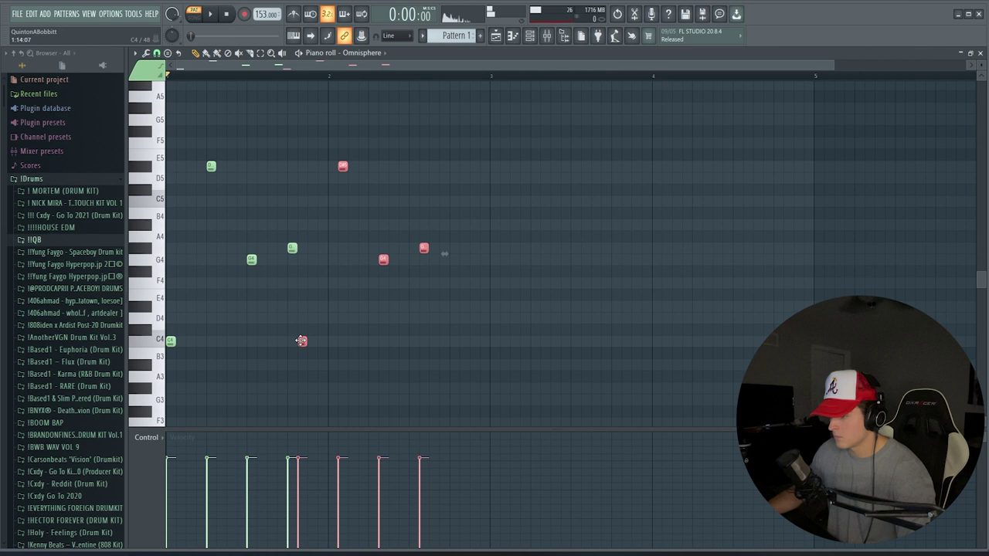
key("ctrl+d")
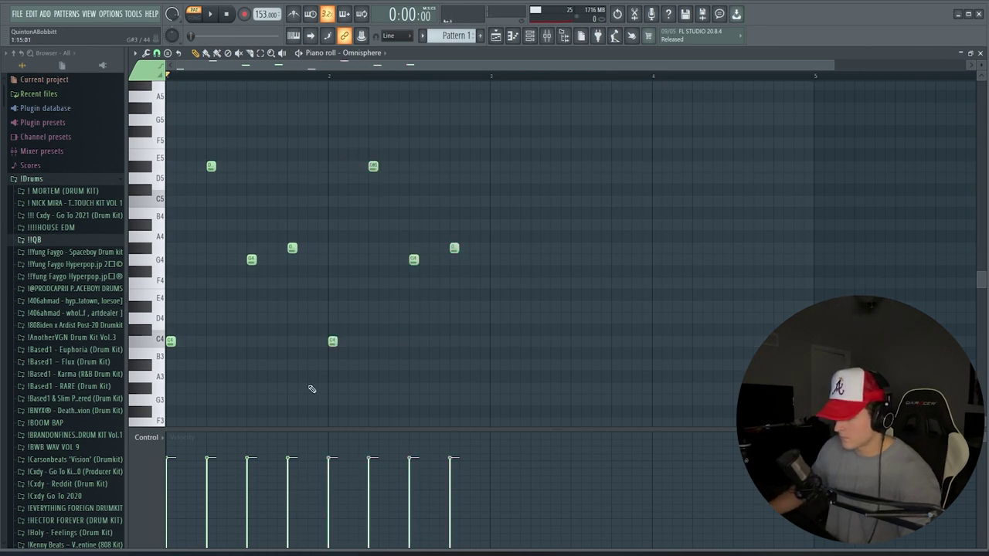
- Duplicate the notes of bars 1 and 2 into bars 3 and 4
left_click_drag(311, 389, 533, 143)
key("ctrl+d")
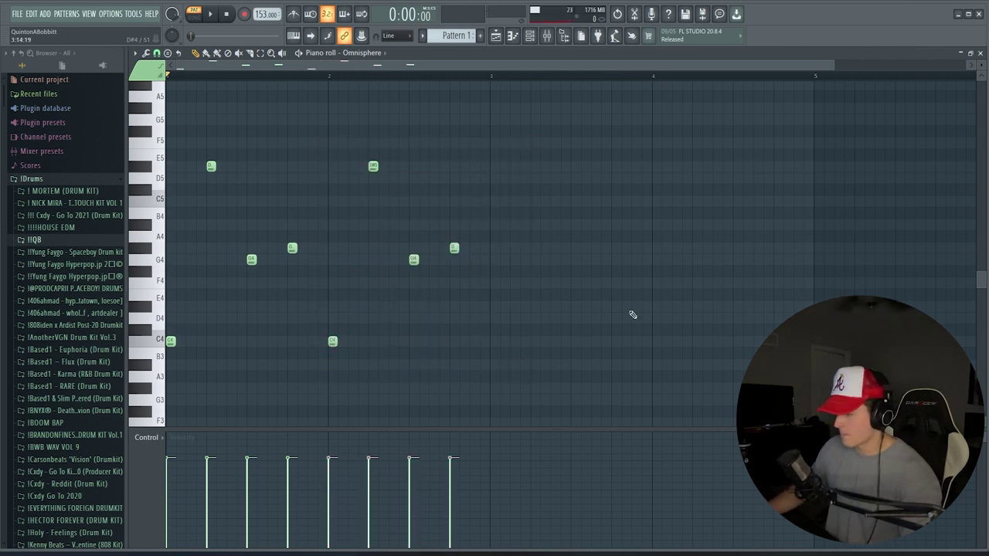
key("ctrl+b")
- Transpose the copied notes in bars 3 and 4 down five semitones and listen to the whole melody
key("space")
key("Down")
key("Down")
key("Down")
key("Down")
key("Down")
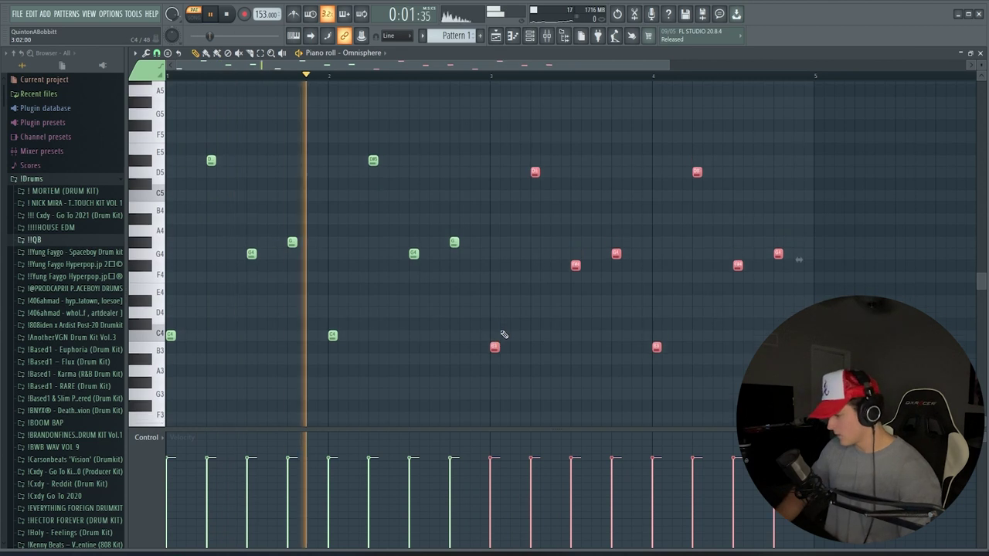
key("ctrl+d")
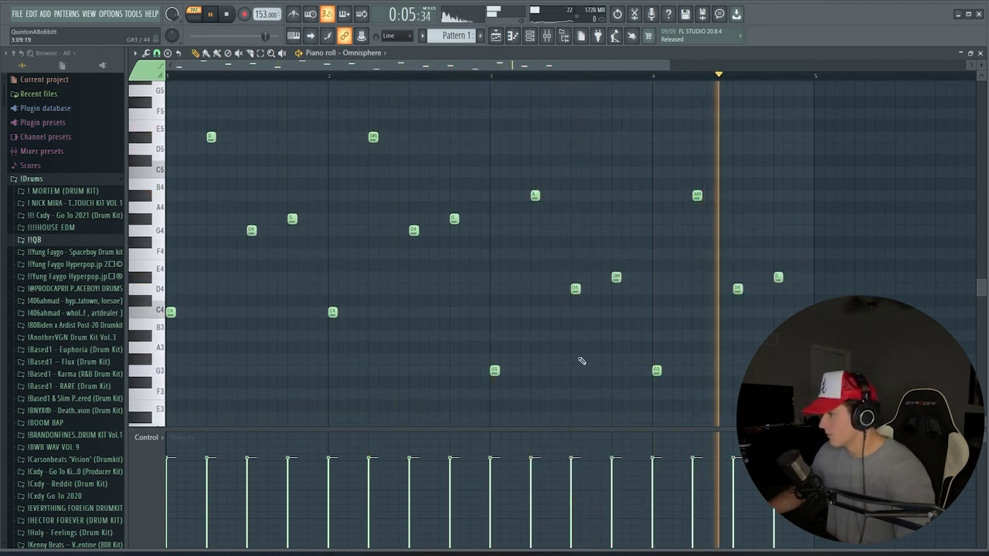
scroll(391, 83, "down", 2)
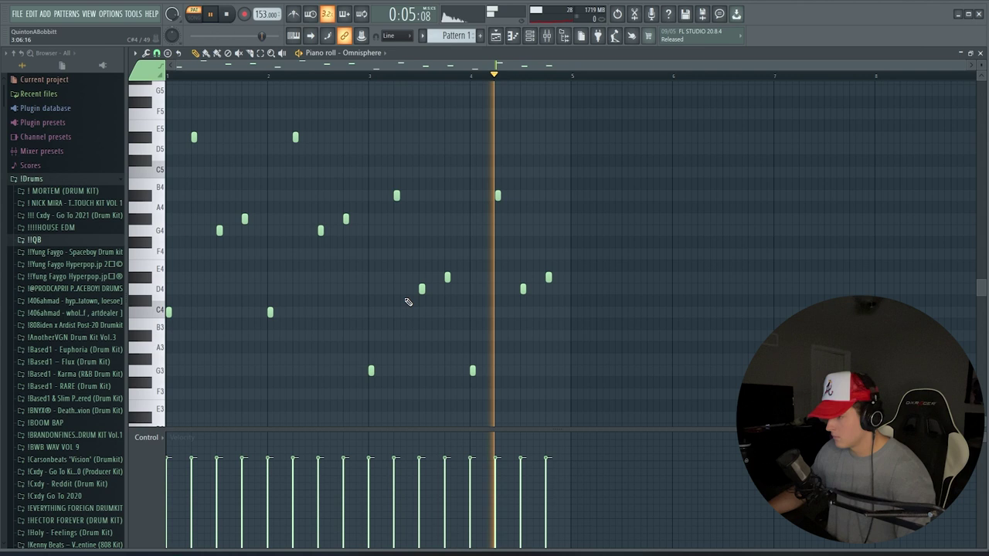
key("space")
- Route the Omnisphere channel to mixer insert 1 and load Fruity parametric EQ 2 in its first effect slot
key("F6")
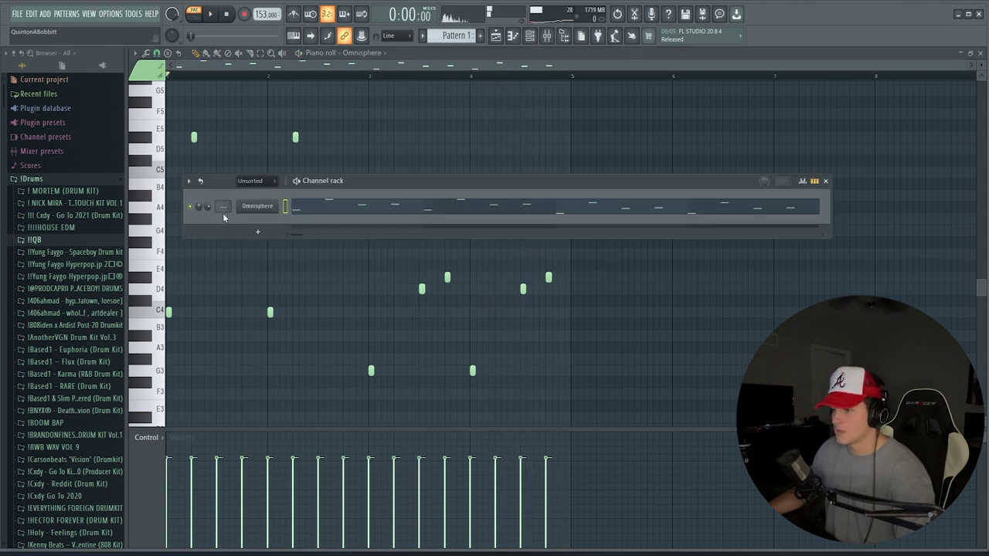
left_click(548, 35)
left_click(831, 110)
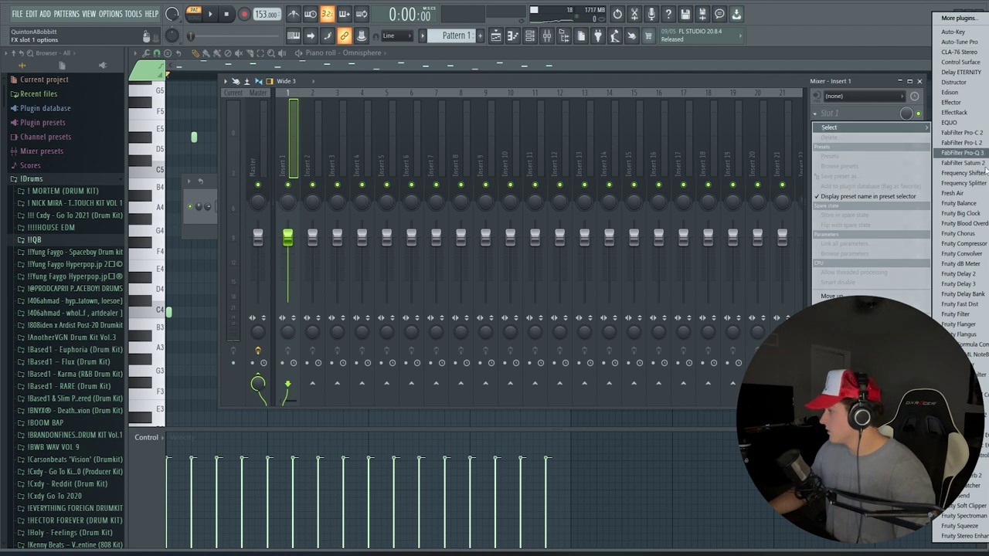
left_click(961, 446)
- Shape the EQ during playback with a low cut, a lowered high shelf and band 6 boosted about 4.5 dB near 3 kHz
key("space")
left_click_drag(235, 247, 257, 303)
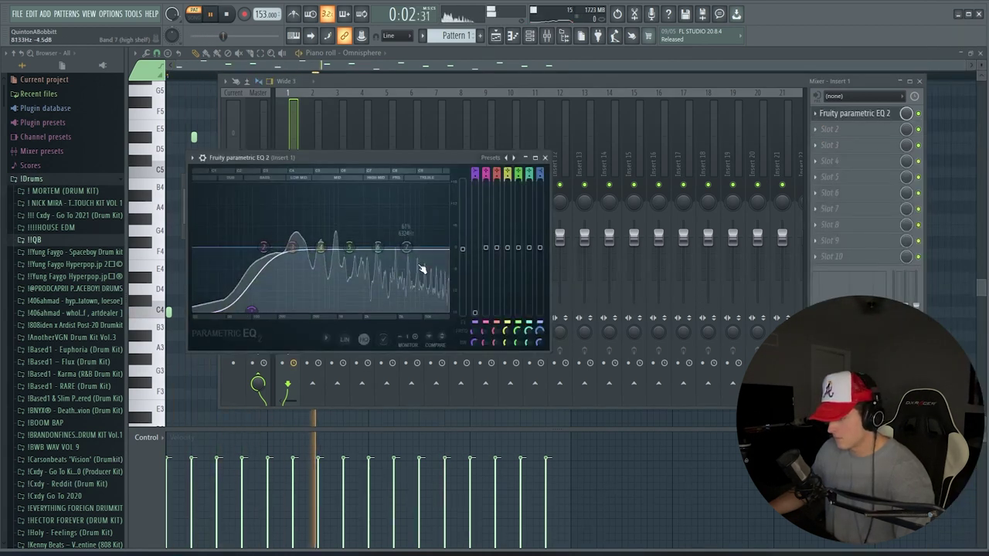
left_click_drag(322, 248, 428, 271)
left_click_drag(377, 248, 381, 231)
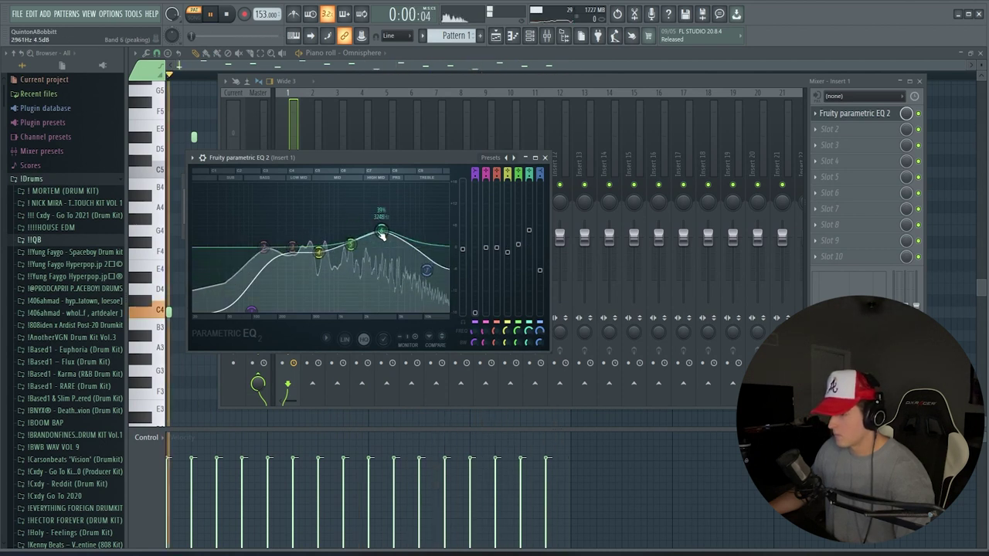
left_click(545, 157)
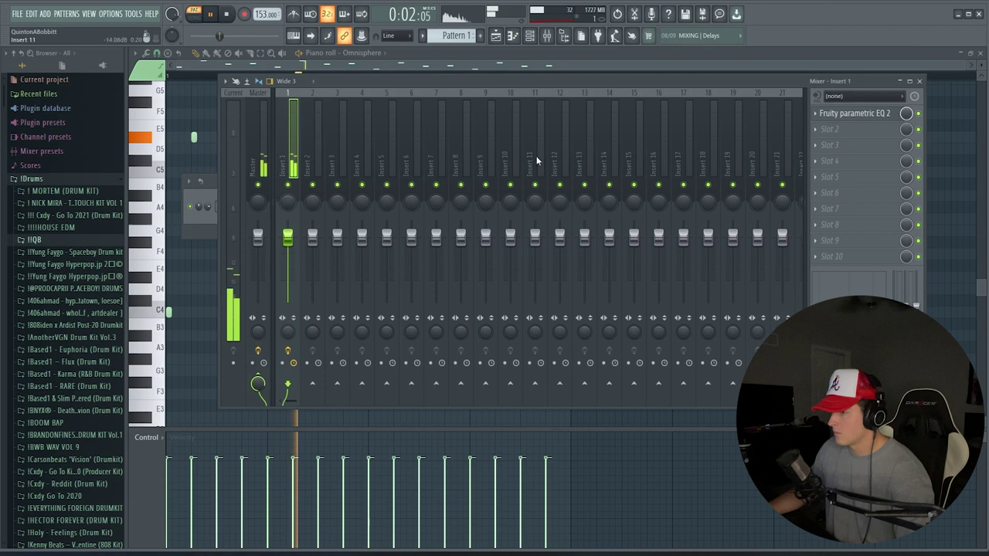
- Stop playback and clone the Omnisphere channel in the channel rack
left_click(516, 40)
left_click(528, 38)
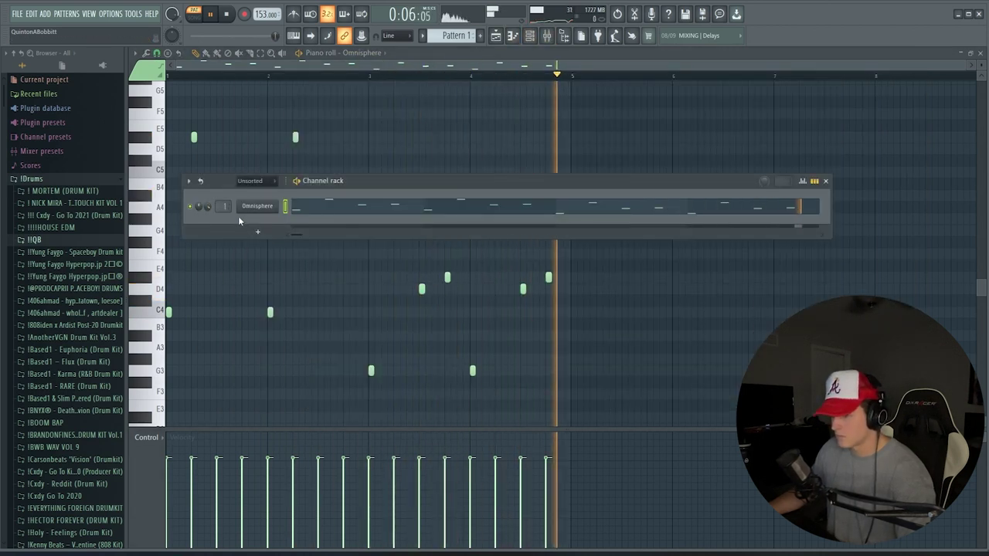
key("space")
right_click(274, 206)
left_click(301, 299)
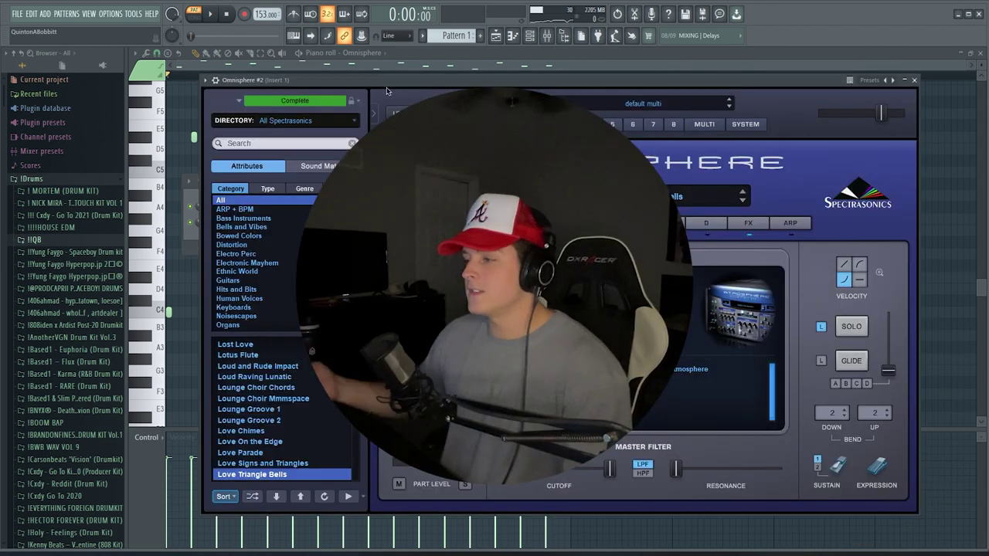
- Switch the second Omnisphere's directory to nickmira_athena_bank and audition its pad patches
left_click_drag(384, 79, 366, 66)
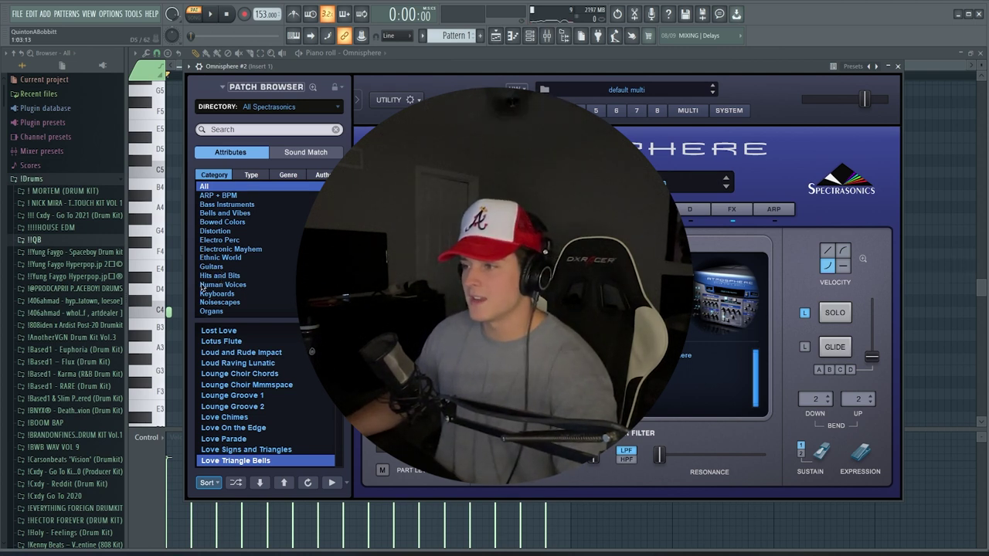
left_click(290, 107)
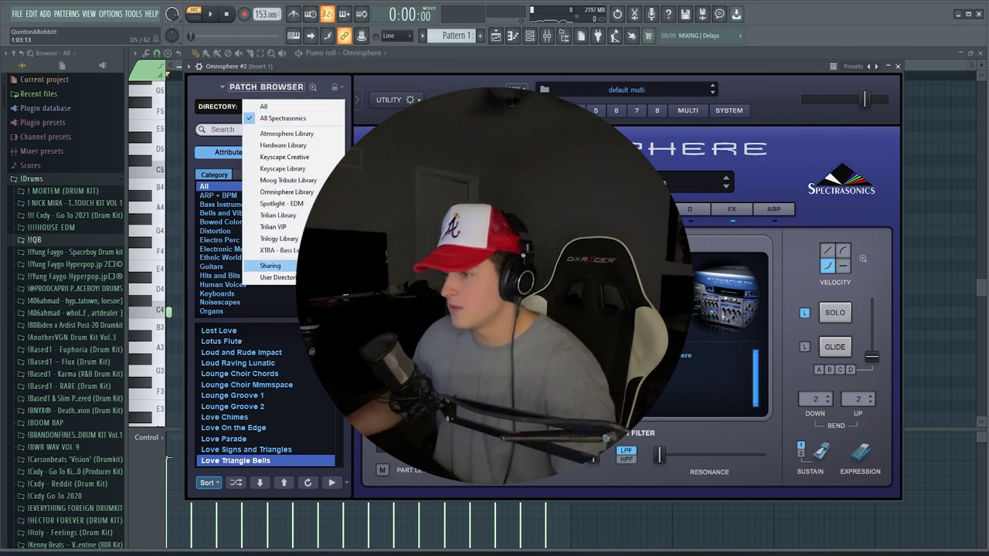
mouse_move(270, 266)
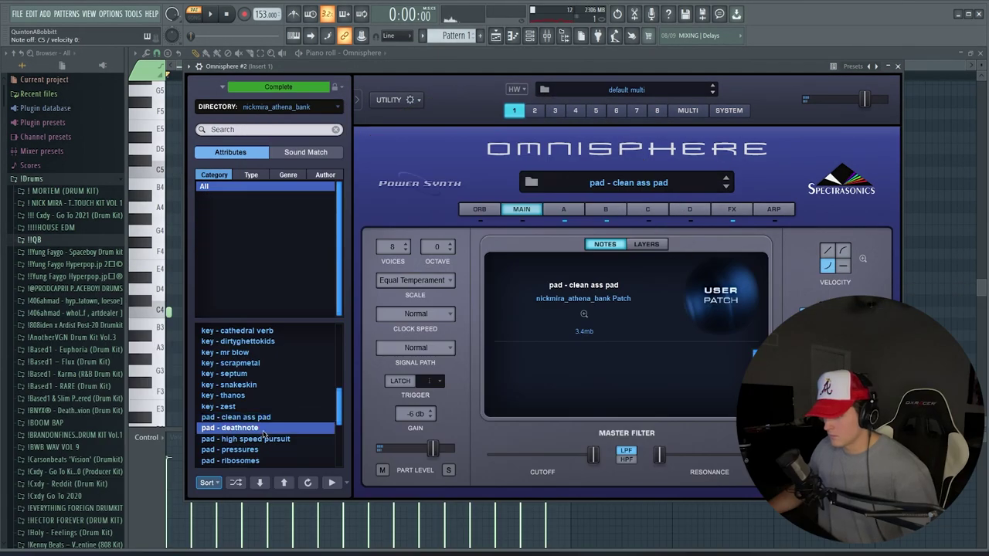
left_click(264, 439)
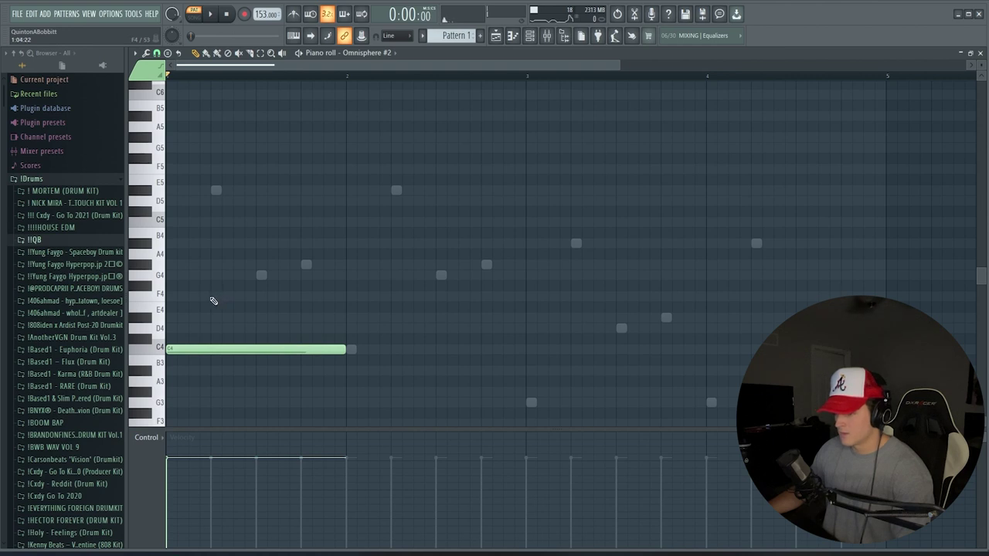
- Build a one-bar C minor chord from C4, G4 and D#5, repeat it in bar 2, and listen to it
left_click(178, 320)
left_click(178, 277)
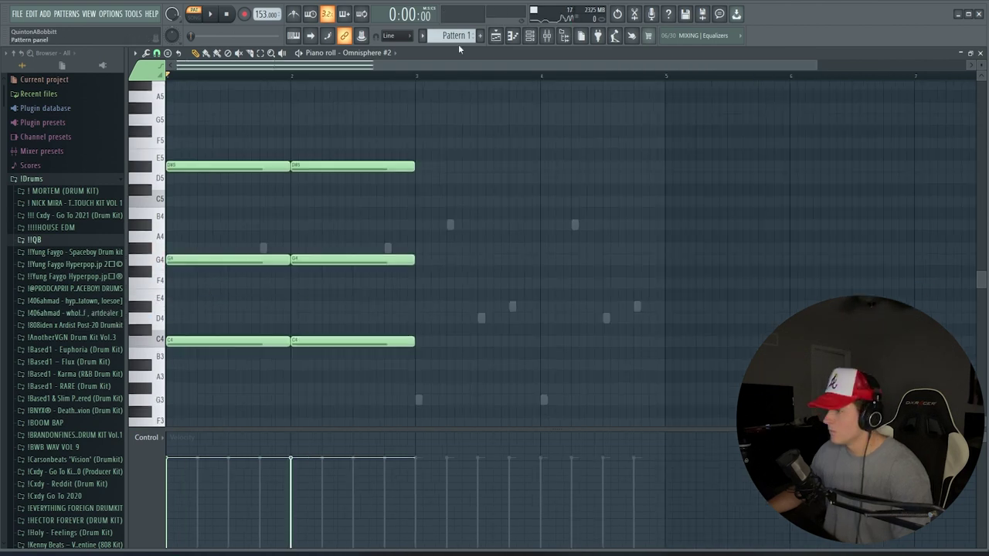
key("space")
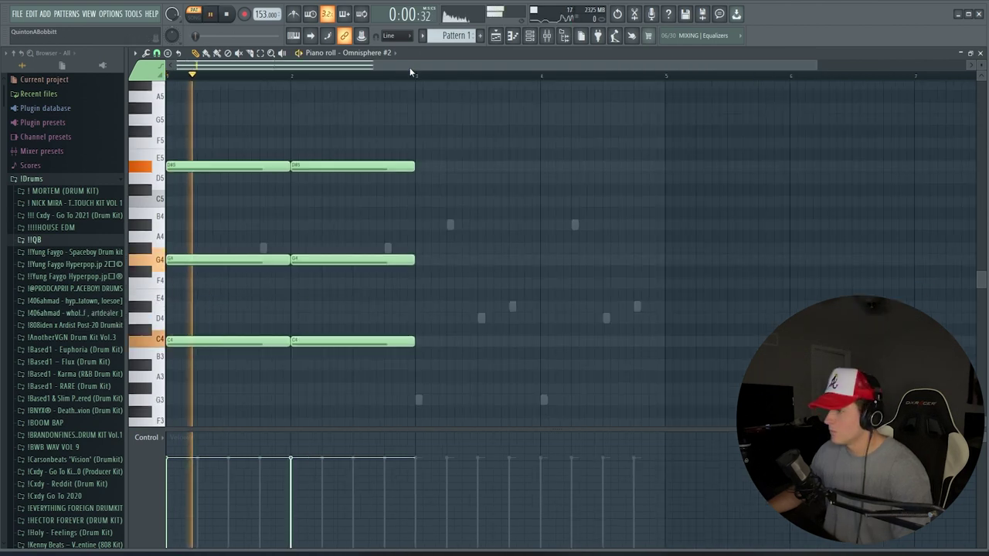
scroll(341, 69, "down", 1)
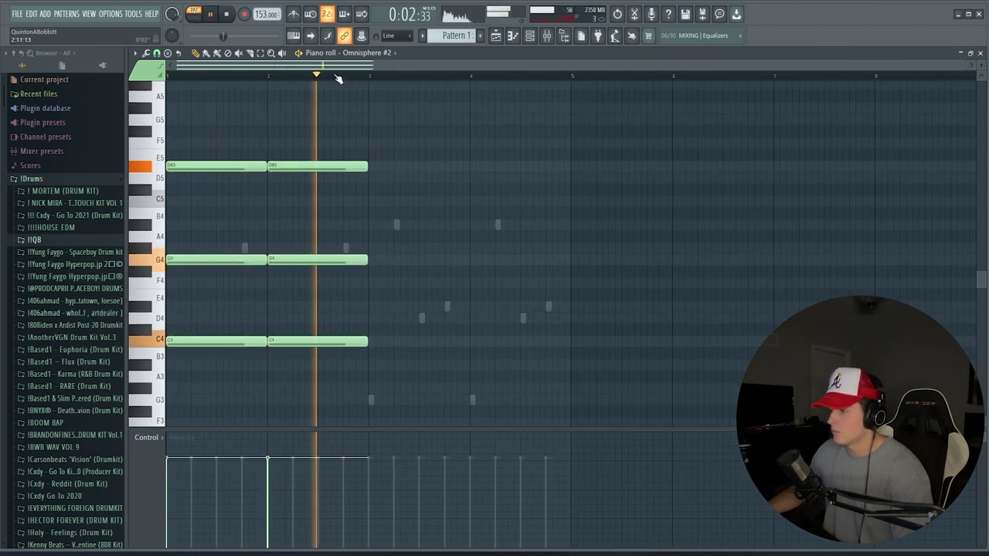
key("space")
- Duplicate the chords into bars 3 and 4 and transpose the copies down five semitones
key("ctrl+b")
key("Down")
key("Down")
key("Down")
key("Down")
key("Down")
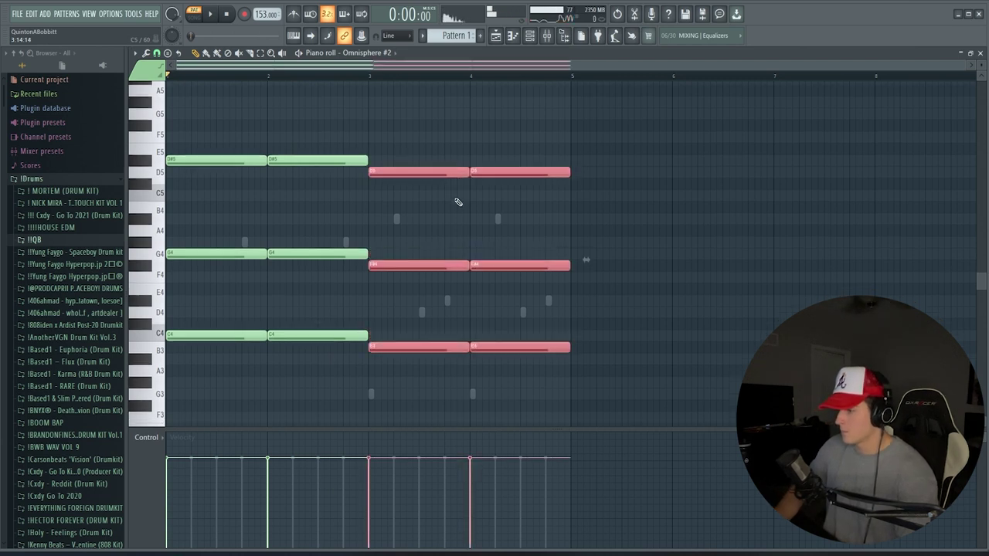
- Double the root notes an octave lower as C3 and G2 under the chords and play the progression
key("ctrl+d")
key("space")
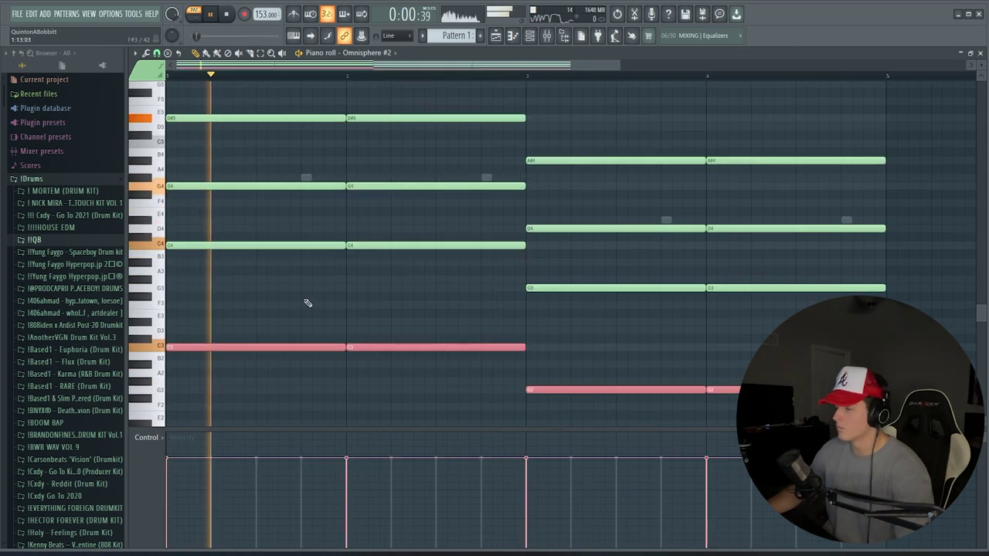
left_click(306, 302, "ctrl")
- Route Omnisphere #2 to mixer insert 2 and load Fruity parametric EQ 2 in its first effect slot
left_click(530, 36)
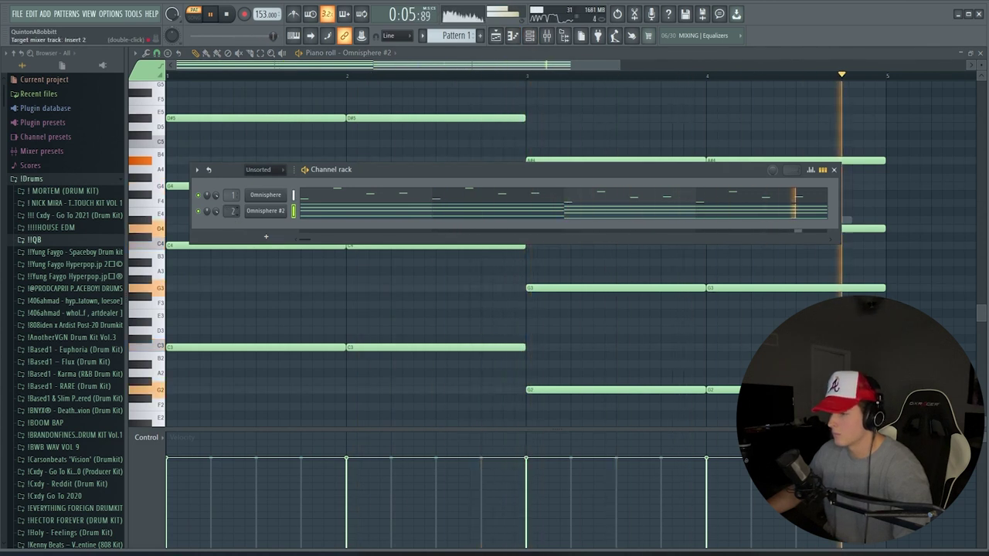
left_click(547, 36)
left_click(854, 114)
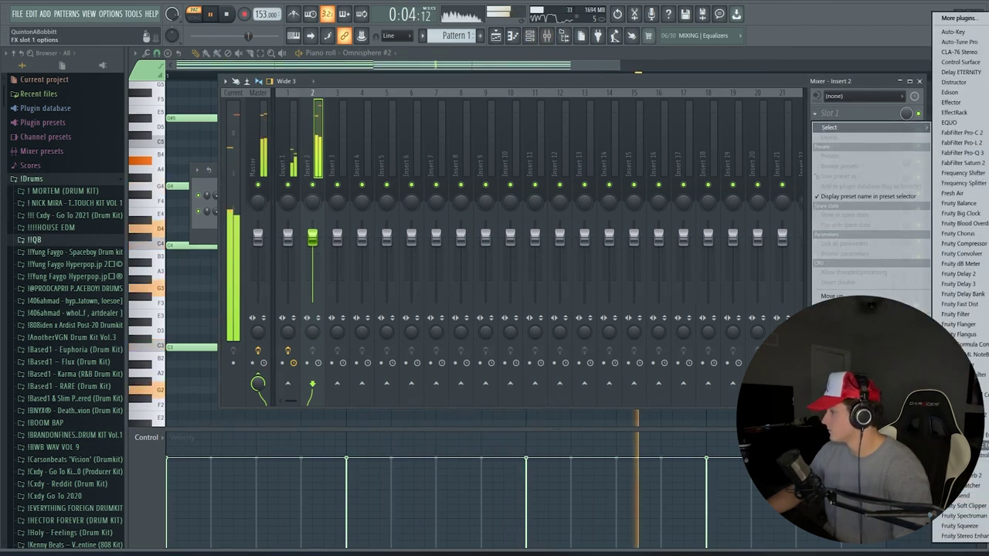
left_click(959, 435)
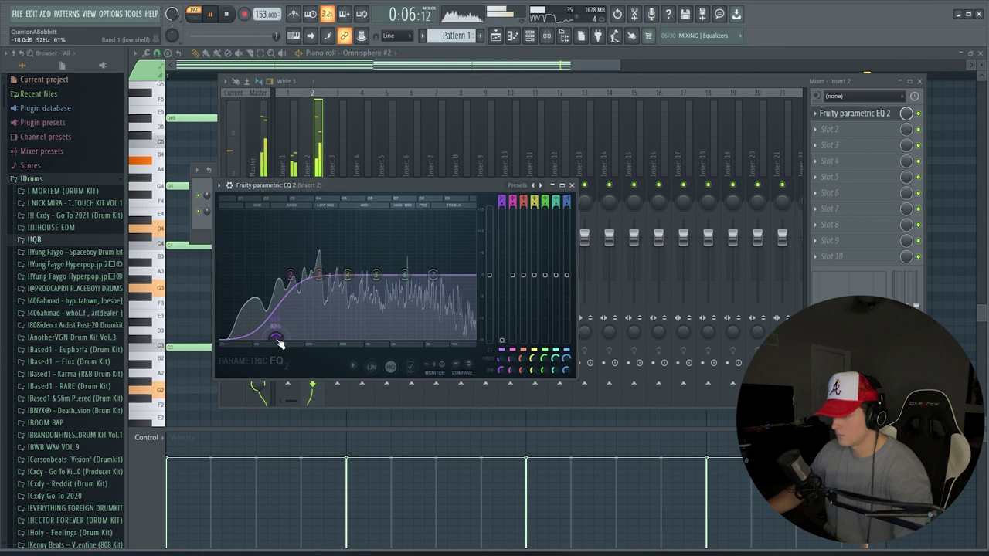
- Shape the pad's EQ with a low cut near 92 Hz, a boosted band 4 and a high shelf lowered about 3.3 dB near 10 kHz
left_click_drag(291, 276, 284, 276)
left_click_drag(405, 276, 416, 282)
left_click_drag(348, 277, 358, 251)
left_click_drag(434, 274, 453, 287)
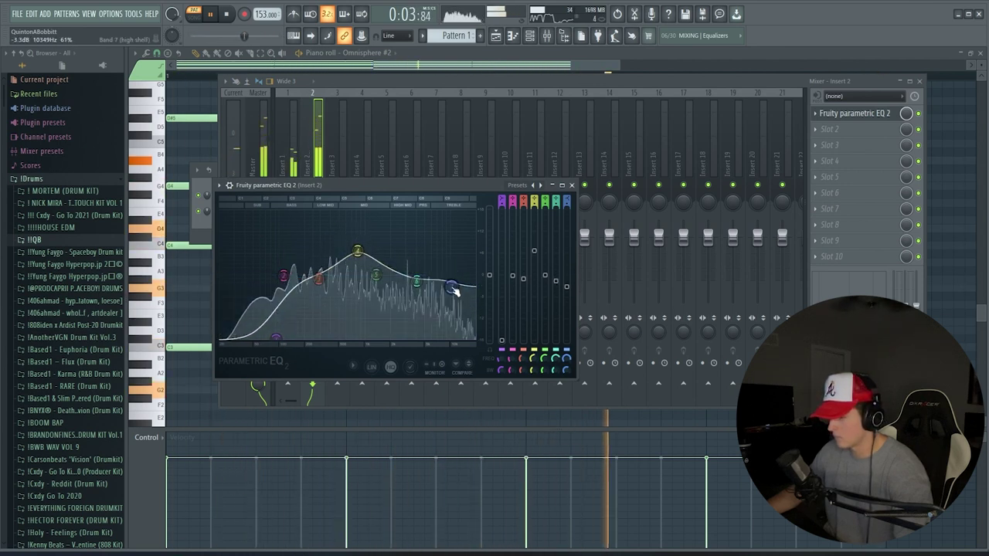
left_click(533, 198)
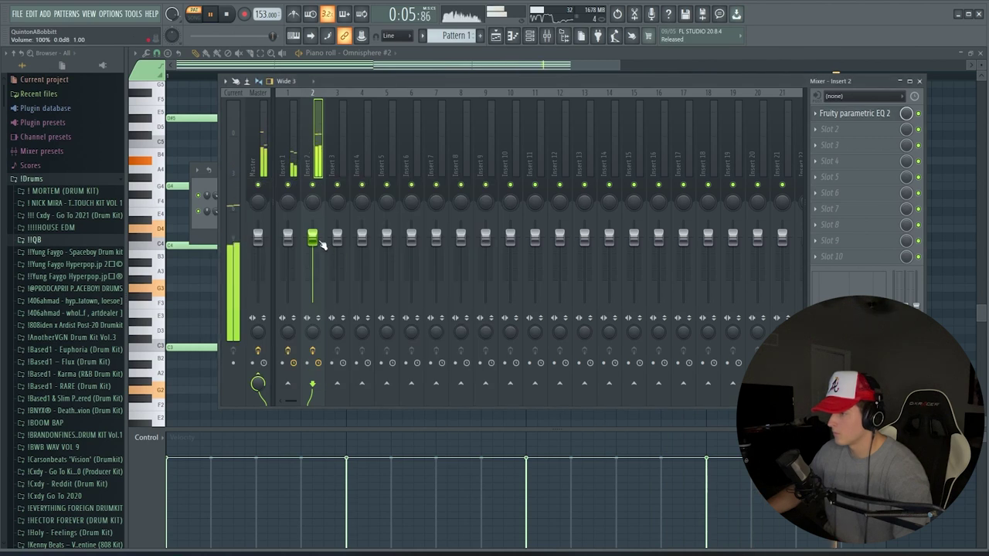
- Add a third Omnisphere channel to the channel rack and close its plugin window
left_click(249, 237)
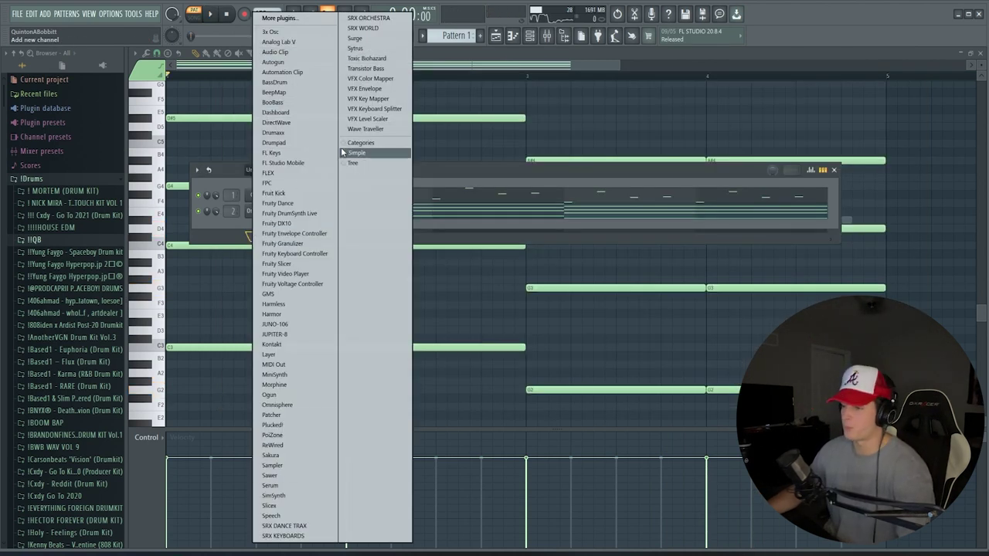
left_click(278, 405)
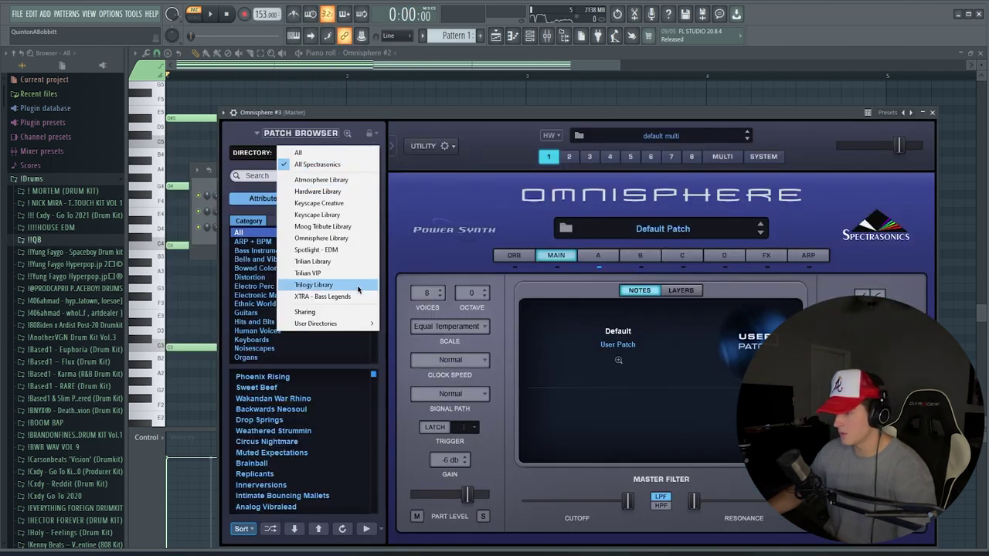
left_click(931, 114)
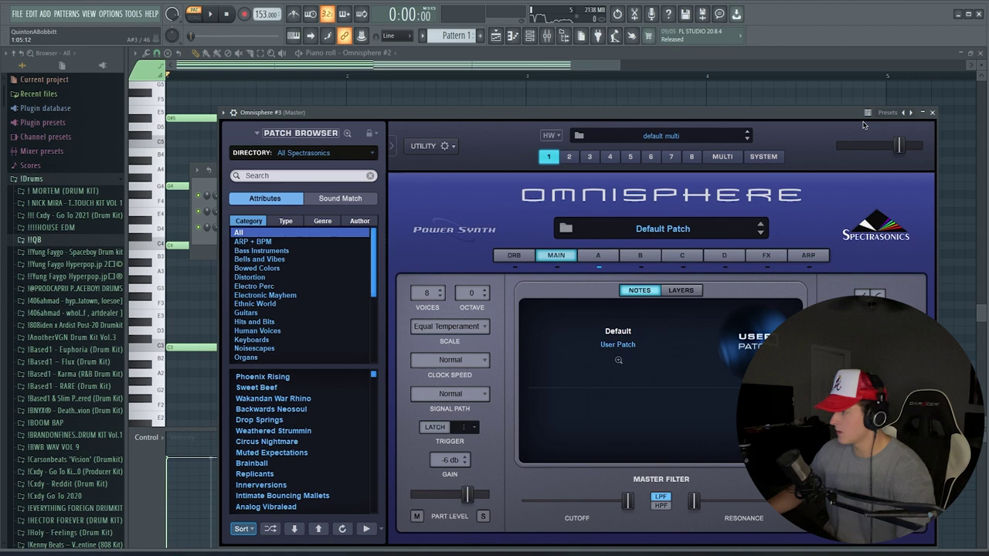
left_click(933, 113)
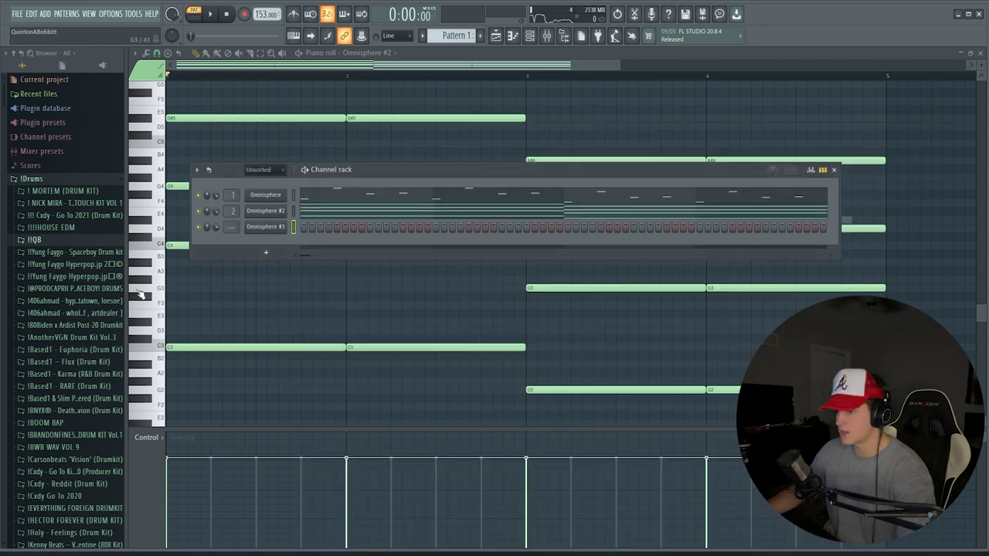
- Add the one-shot bass - destroyed from the Full Circle kit's One Shots > Bass folder to the channel rack
left_click(35, 240)
left_click(78, 252)
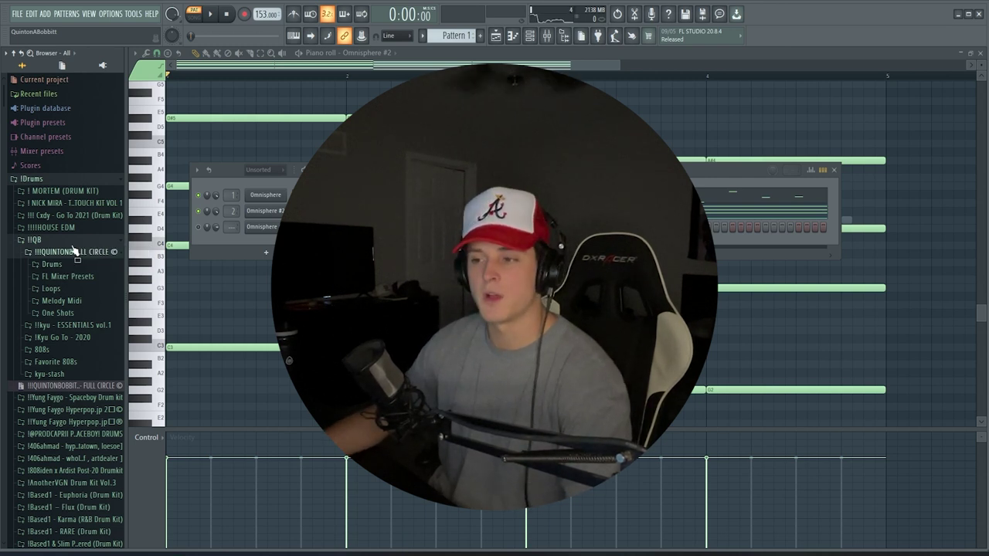
left_click(59, 313)
left_click(74, 324)
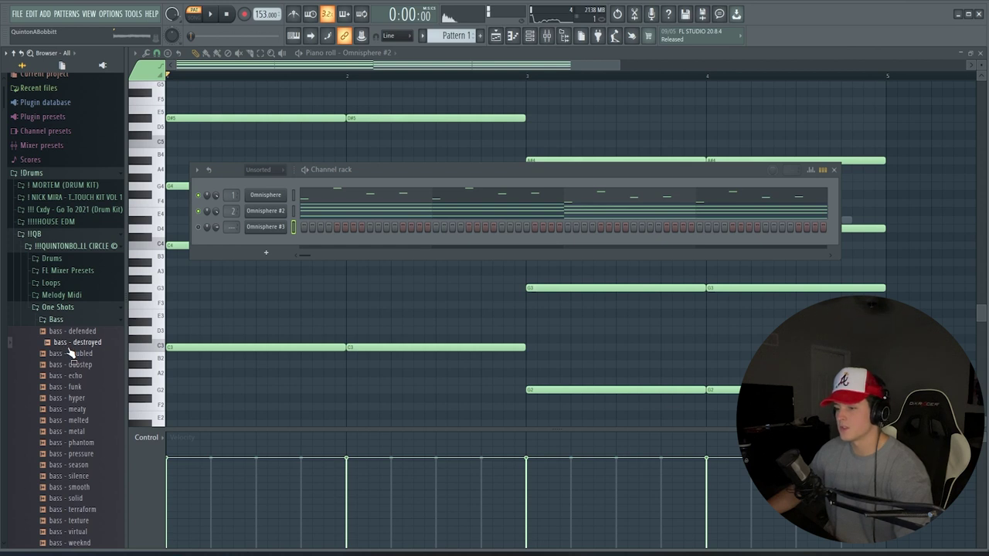
left_click_drag(69, 351, 241, 246)
- Enable the bass sample's volume envelope with a 31% release time and set the channel to cut itself
left_click(260, 244)
left_click(208, 163)
left_click(216, 186)
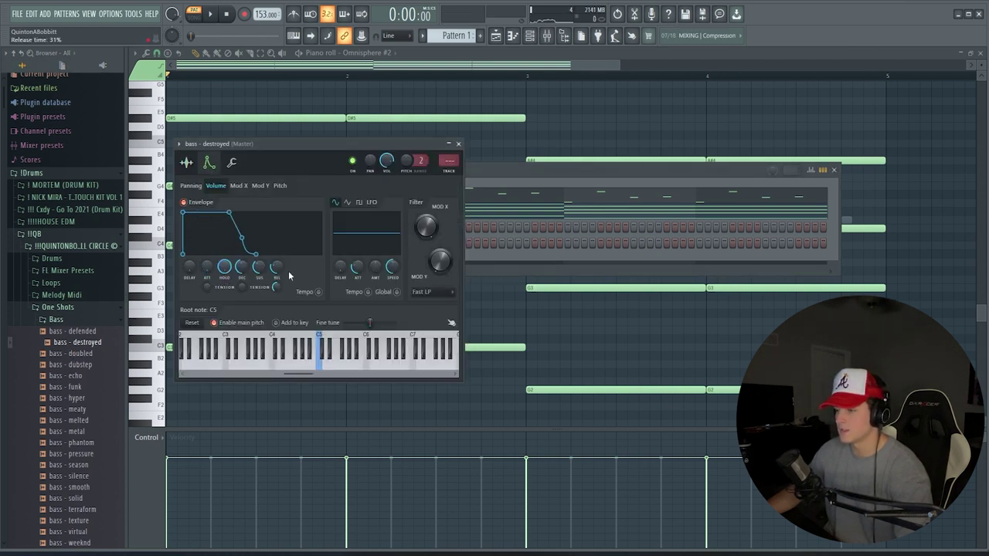
left_click(186, 163)
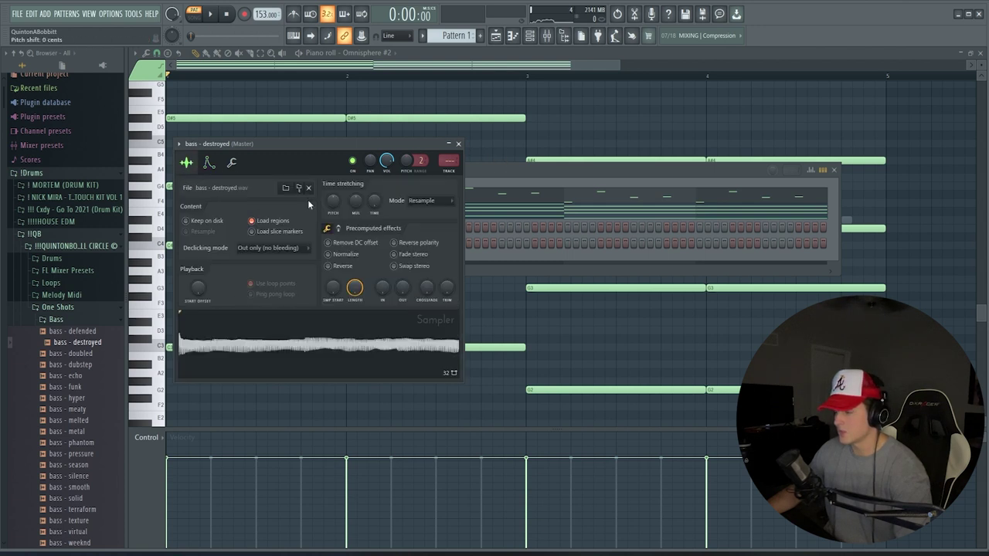
left_click(450, 144)
left_click(450, 144)
left_click(458, 144)
right_click(265, 246)
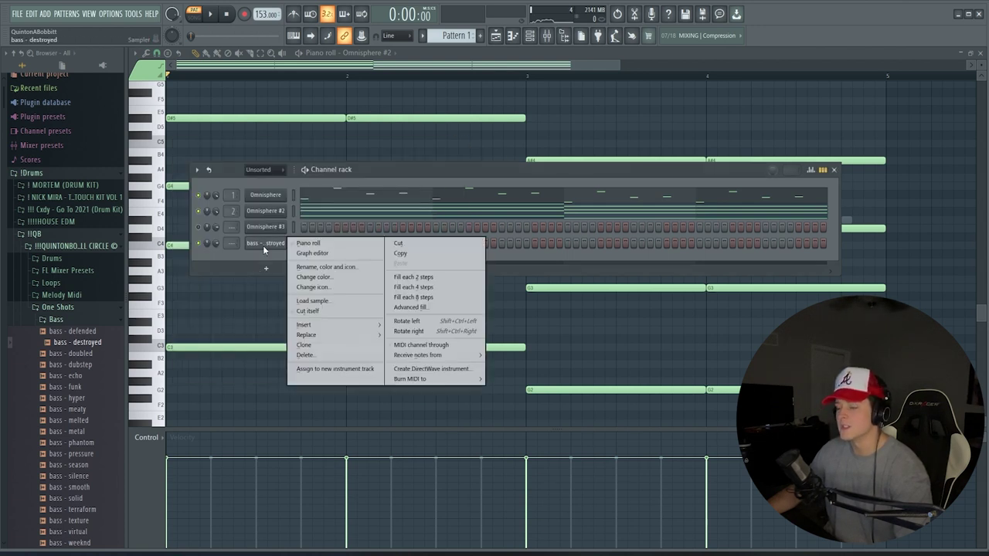
left_click(306, 311)
- Write the bass line as a two-bar C5 note followed by a two-bar G4 note and play it with the melody
right_click(267, 245)
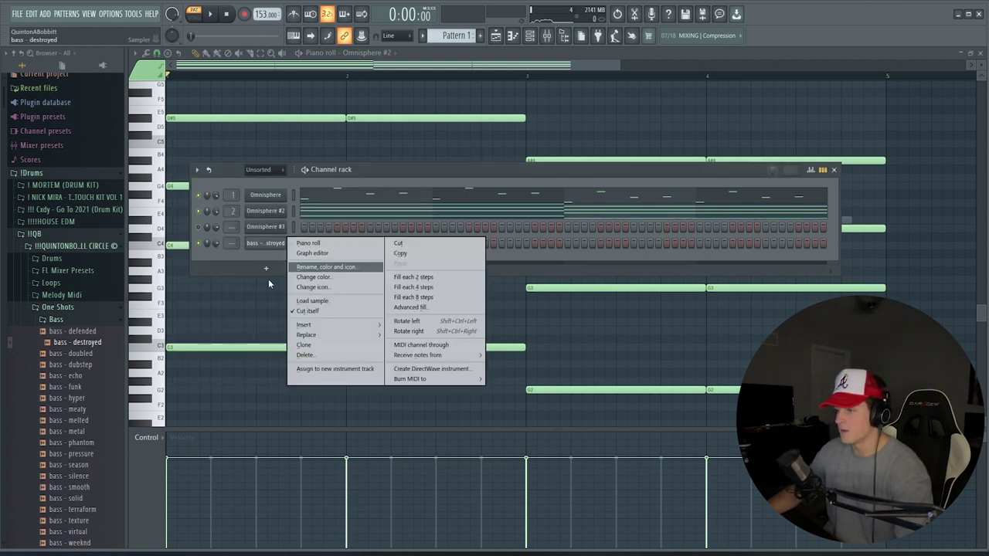
left_click(307, 243)
key("space")
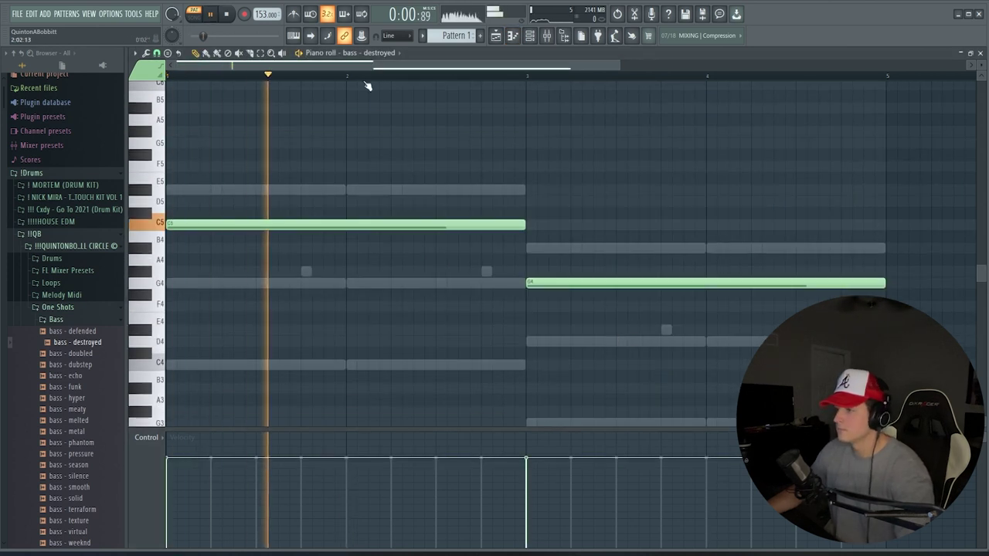
scroll(367, 86, "down", 2)
left_click(529, 36)
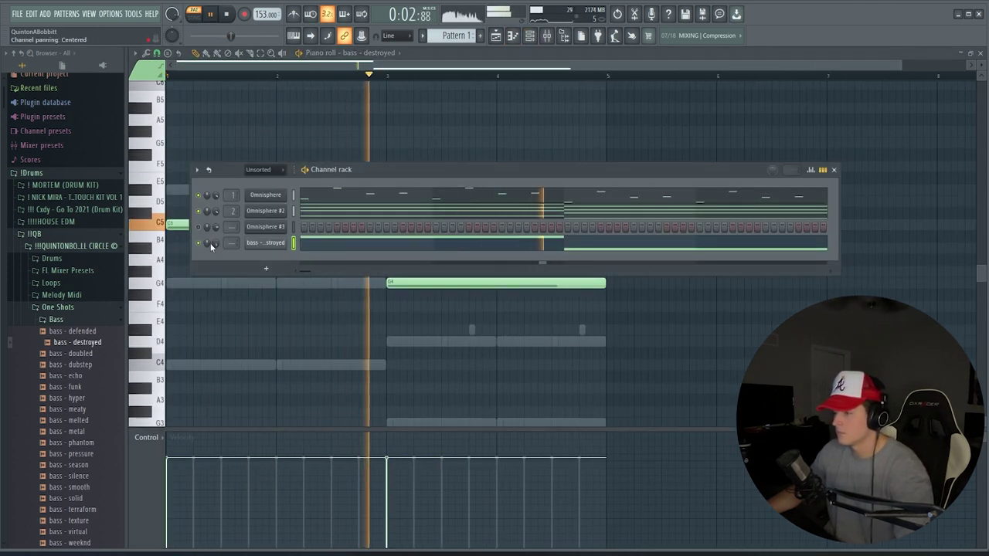
left_click(355, 333)
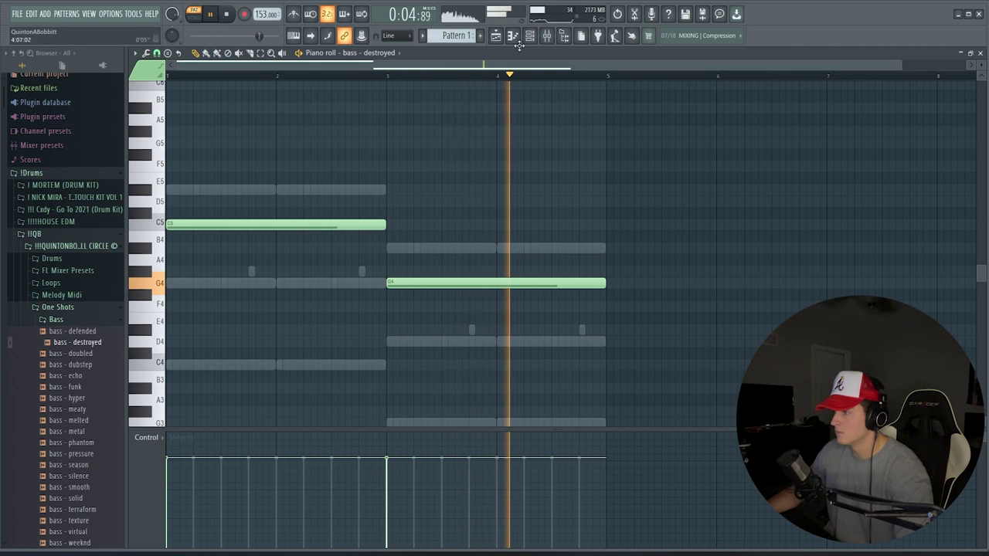
- Move the bass note in bars 3 and 4 up an octave to G5 and listen to the loop
left_click_drag(442, 278, 457, 329)
key("ctrl+Up")
left_click(476, 322, "ctrl")
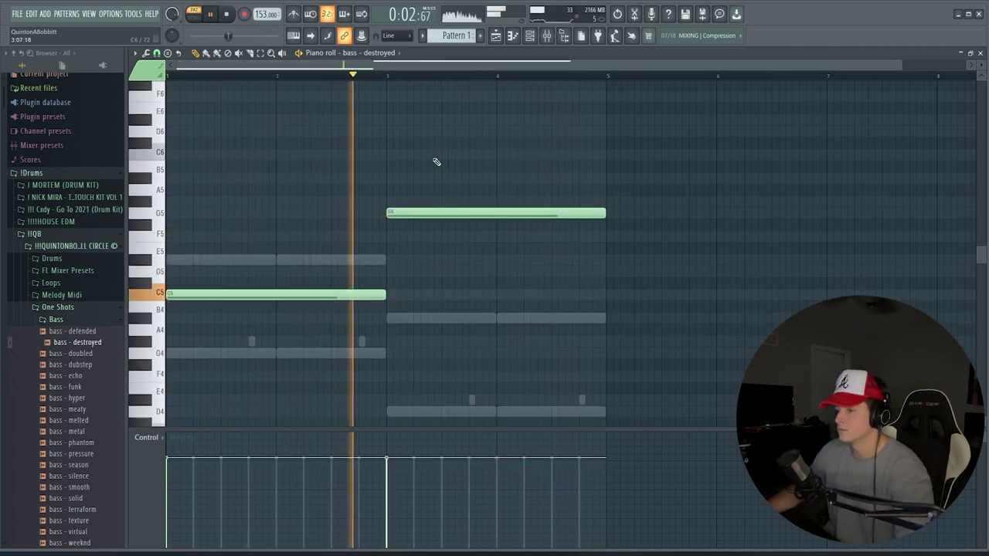
scroll(433, 77, "down", 1)
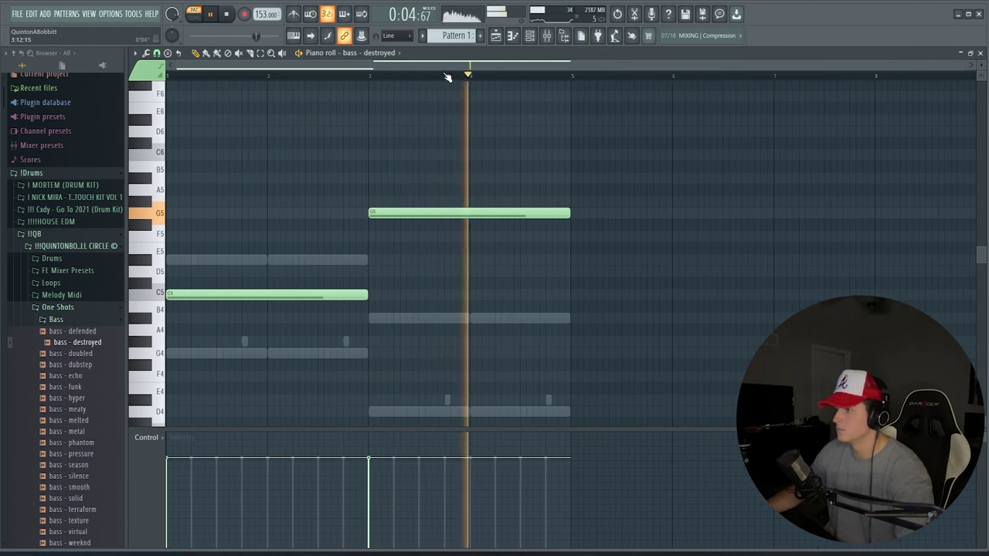
- Normalize the bass sample, then raise the attack slightly and shorten the release in its volume envelope
left_click(531, 37)
left_click(267, 243)
key("space")
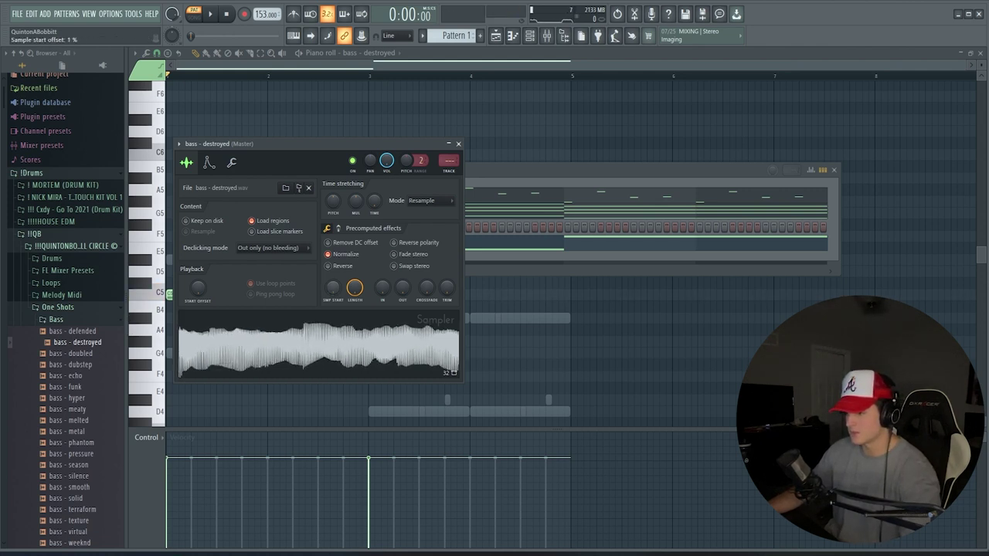
left_click(209, 162)
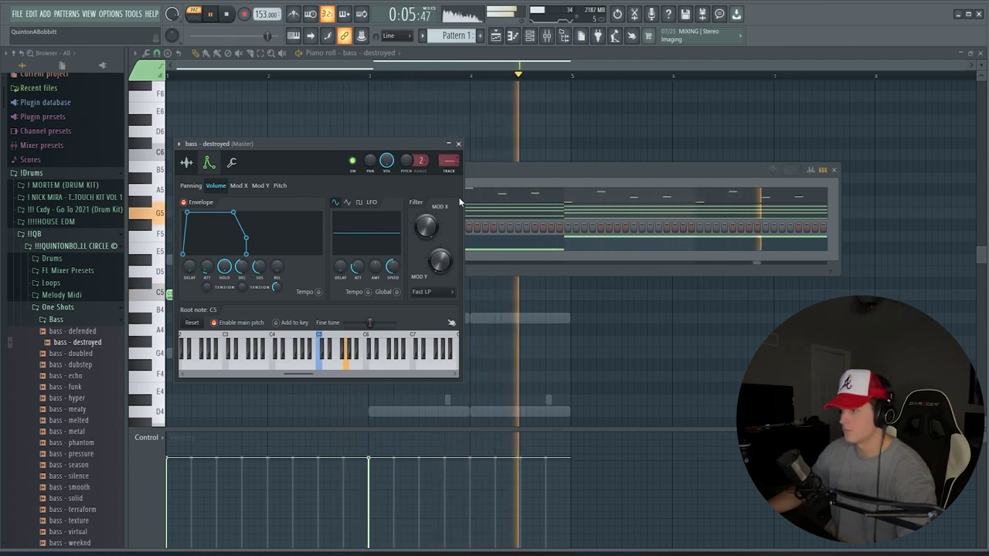
- Stop playback, route the bass - destroyed channel to mixer insert 3 and close its sampler window
key("space")
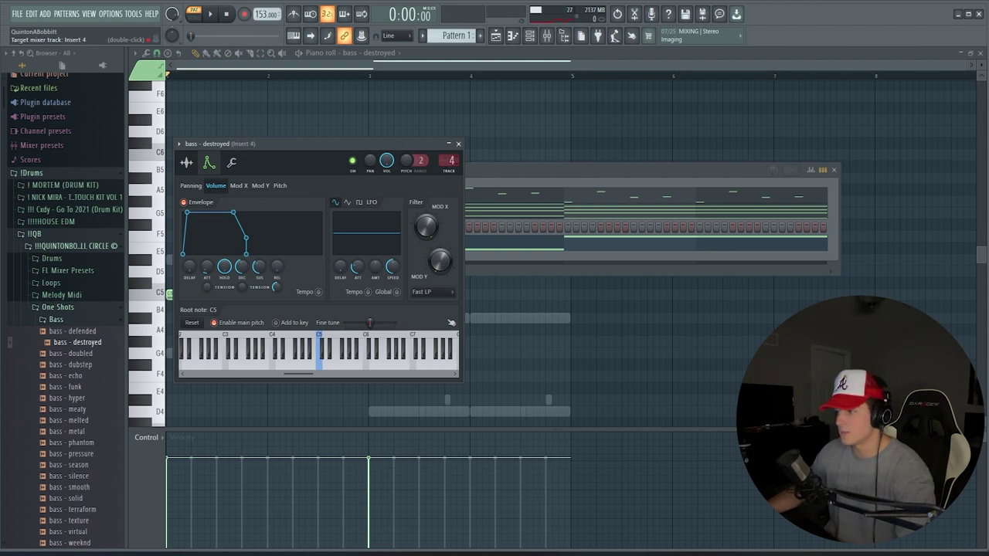
left_click(458, 143)
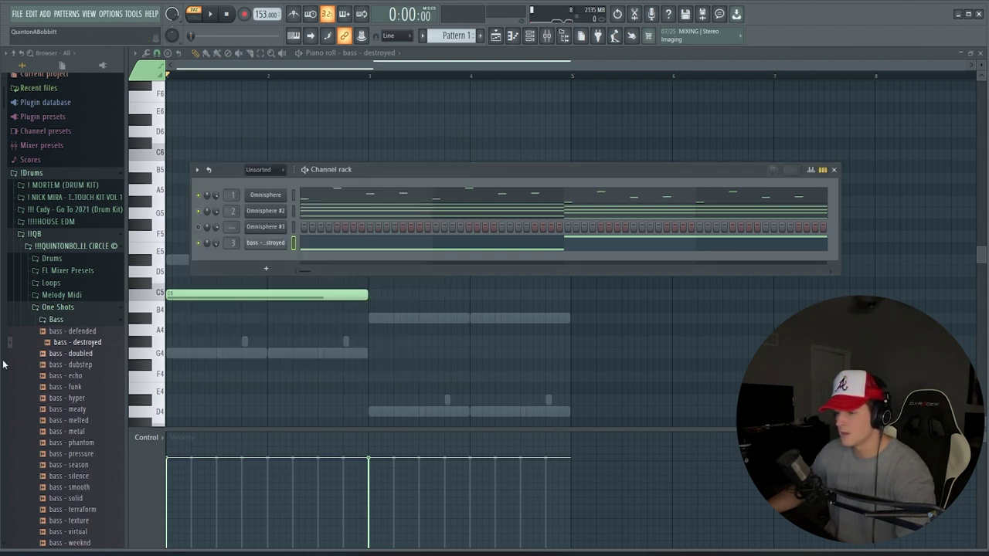
- Add the PR0BL3M$ clap from the kit's Claps folder as a new channel and load the kit's default clap pattern onto it
left_click(34, 234)
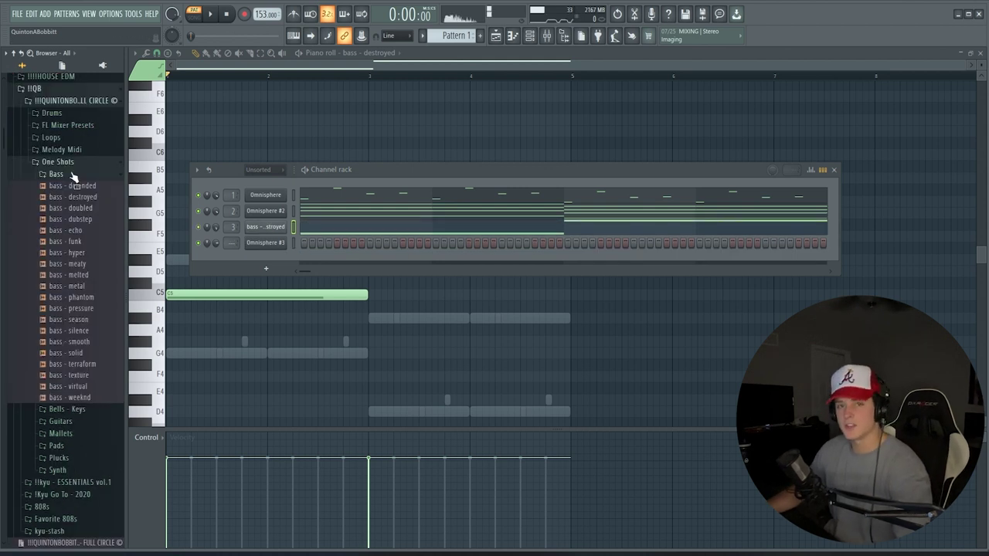
left_click(59, 161)
left_click(48, 112)
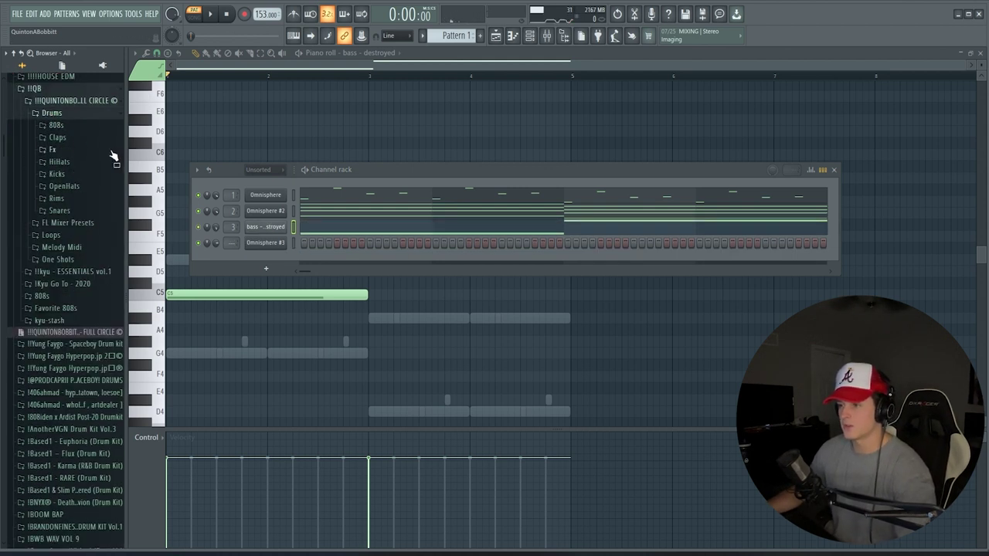
left_click(56, 124)
left_click(56, 124)
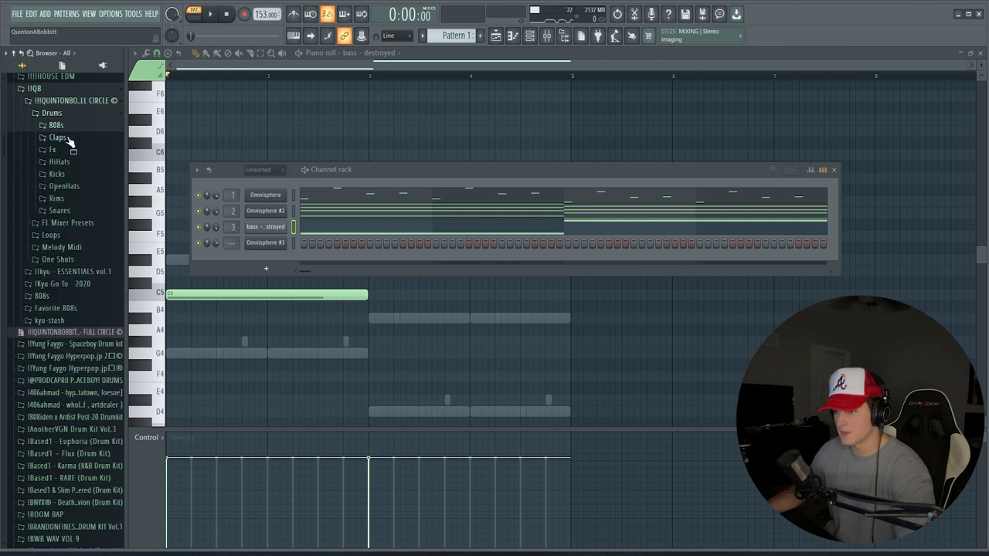
left_click(57, 137)
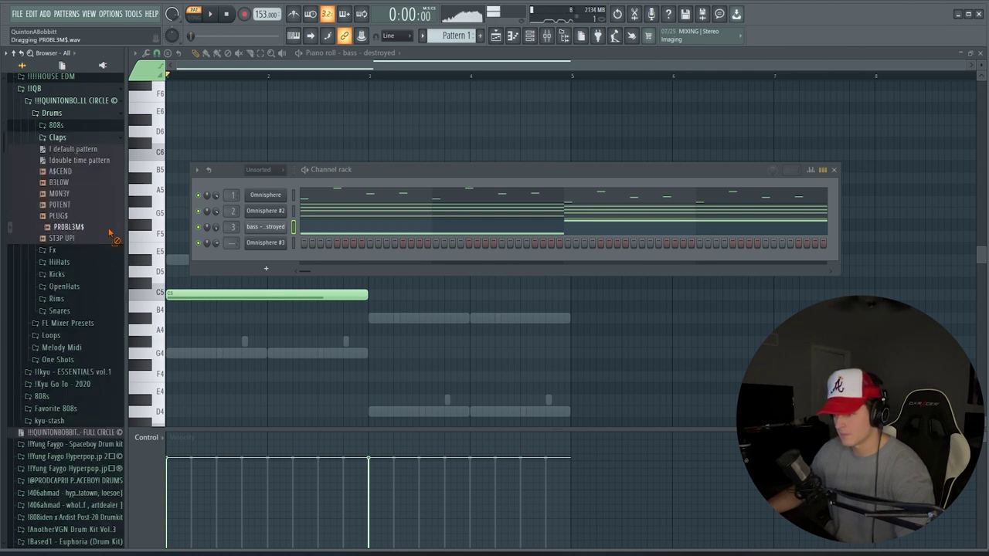
left_click_drag(261, 267, 263, 268)
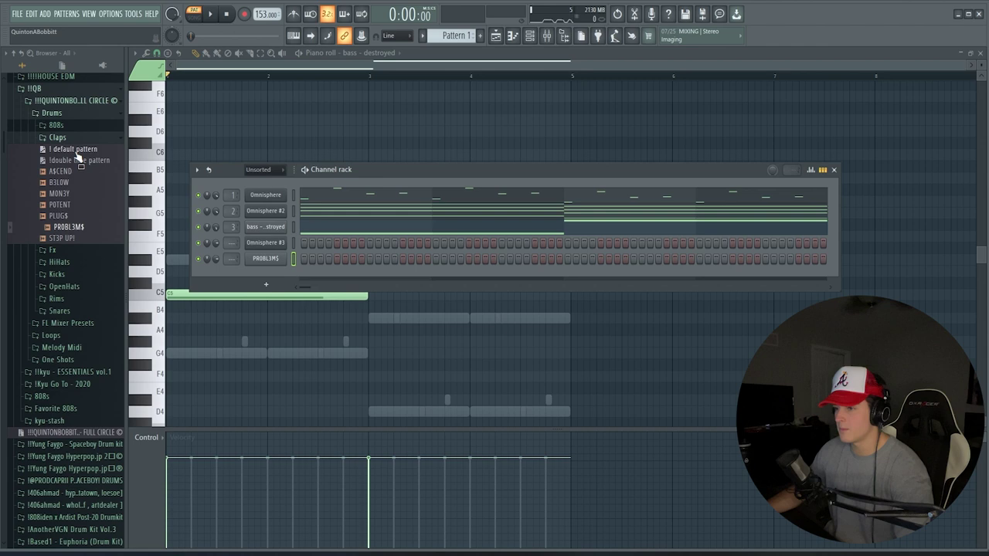
left_click_drag(75, 151, 338, 161)
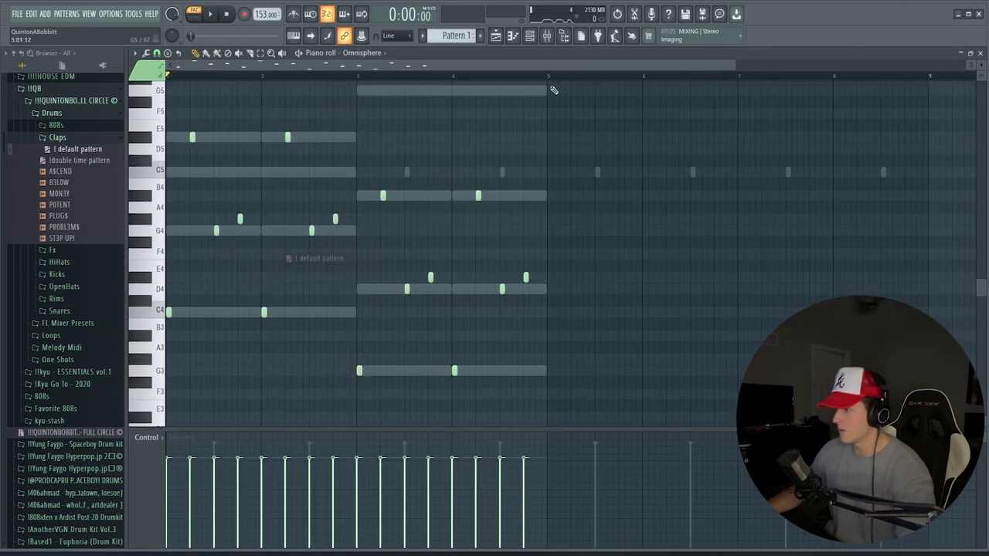
- Duplicate bars 1–4 of the melody, chord and bass channels into bars 5–8, then clear the selection
left_click_drag(549, 77, 167, 76)
key("ctrl+b")
key("Down")
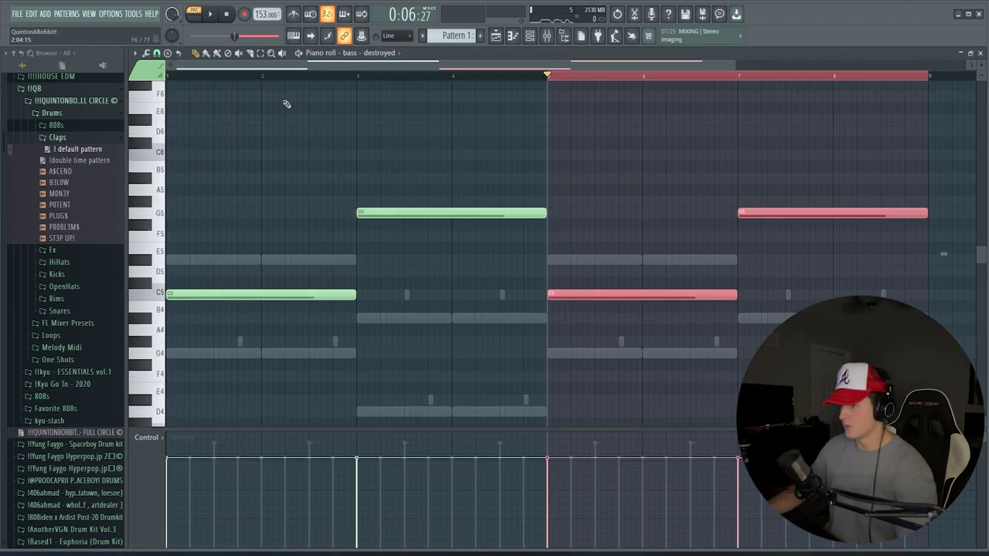
left_click(191, 76)
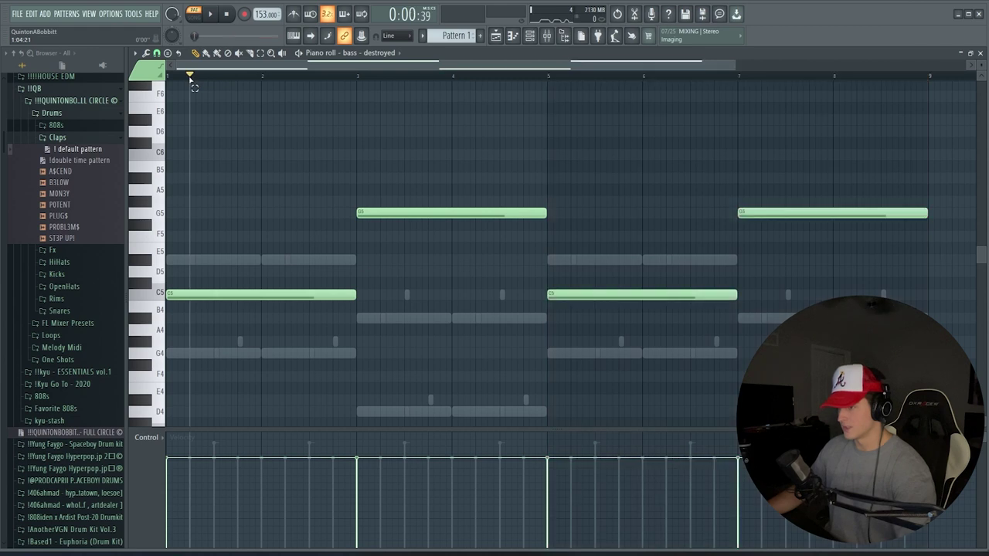
- Add the CL!CK hi-hat from the kit's HiHats folder as a new channel and fill every 2 steps
left_click(531, 36)
left_click(65, 138)
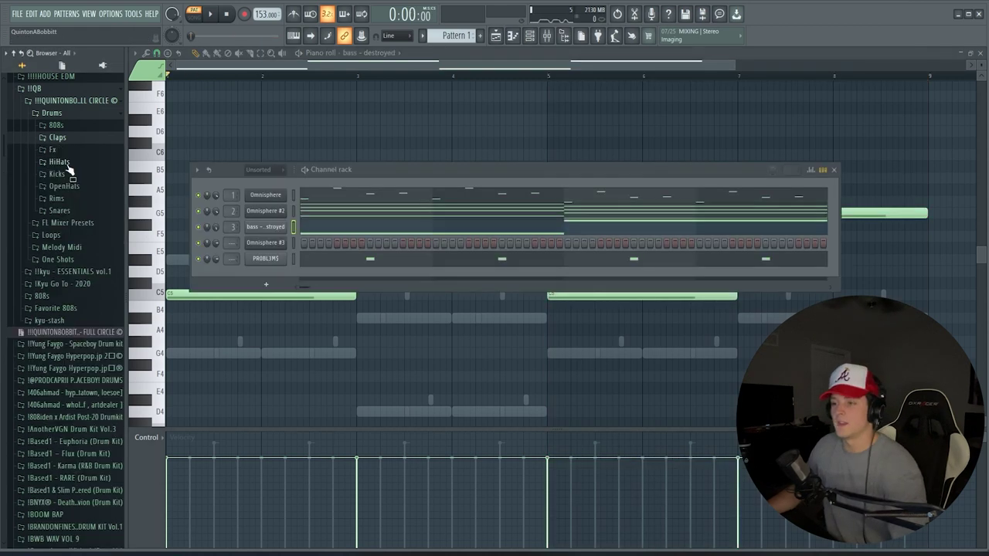
left_click(68, 164)
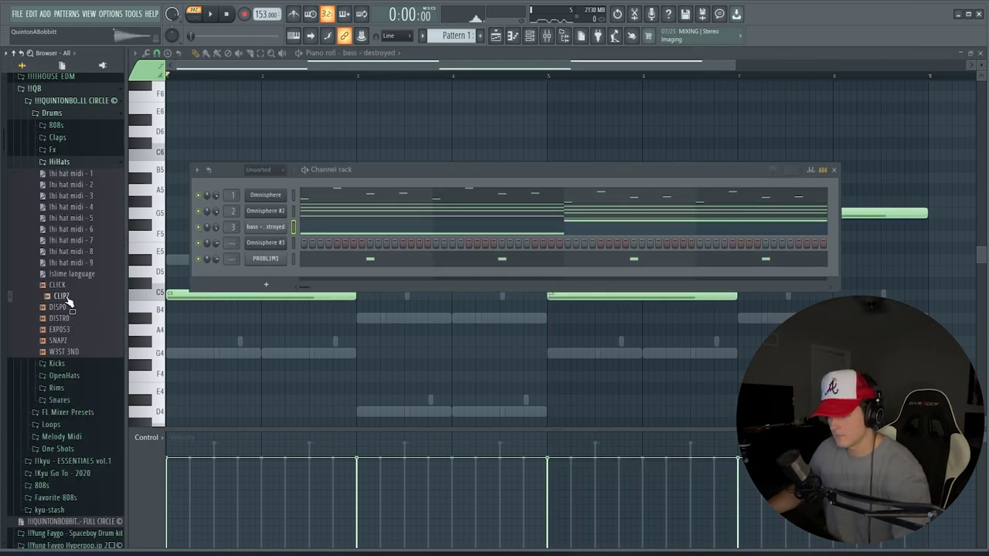
key("space")
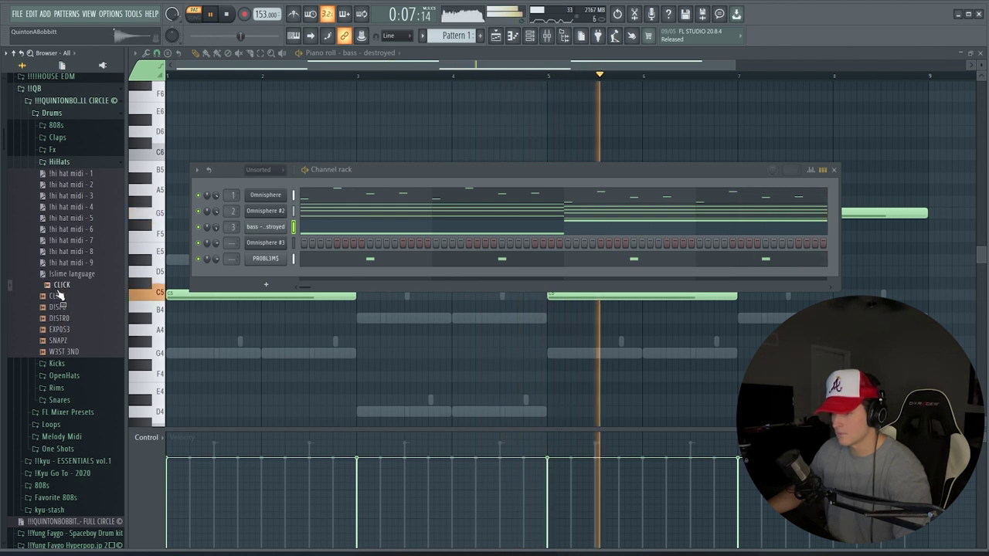
left_click_drag(60, 285, 264, 273)
right_click(266, 274)
left_click(403, 308)
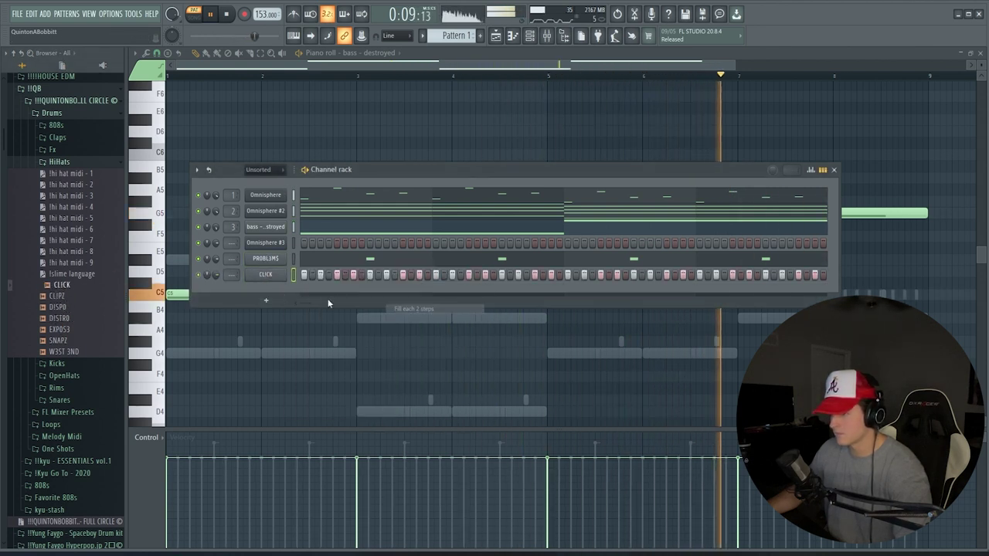
- Add extra CL!CK hi-hat hits on steps 6, 20, 38, 50 and 54 while replaying the loop
key("space")
key("space")
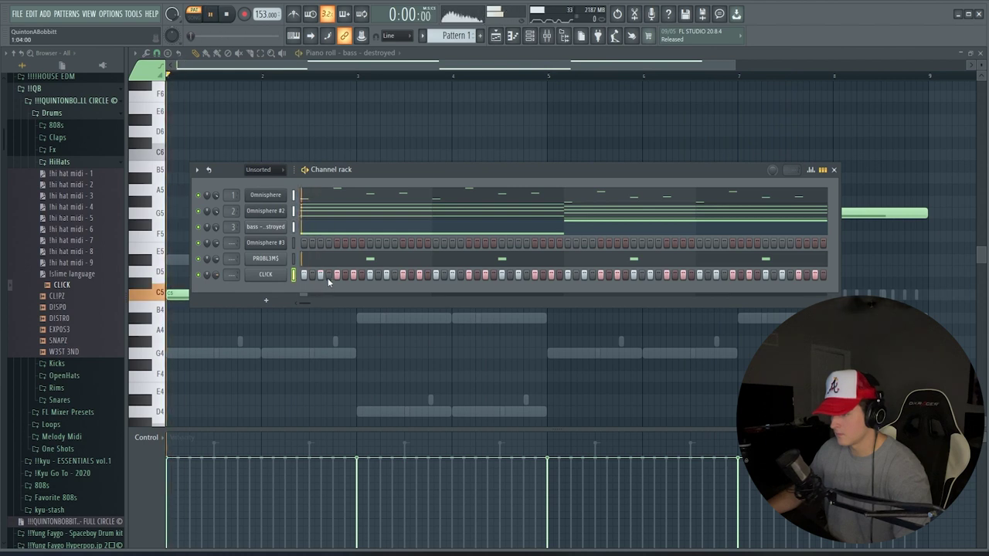
left_click(345, 275)
key("space")
key("space")
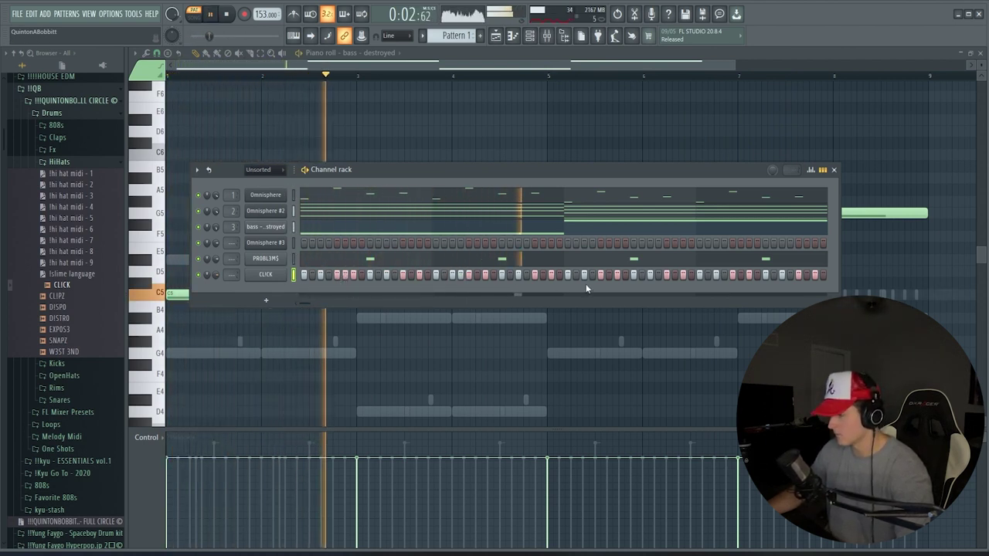
key("space")
key("space")
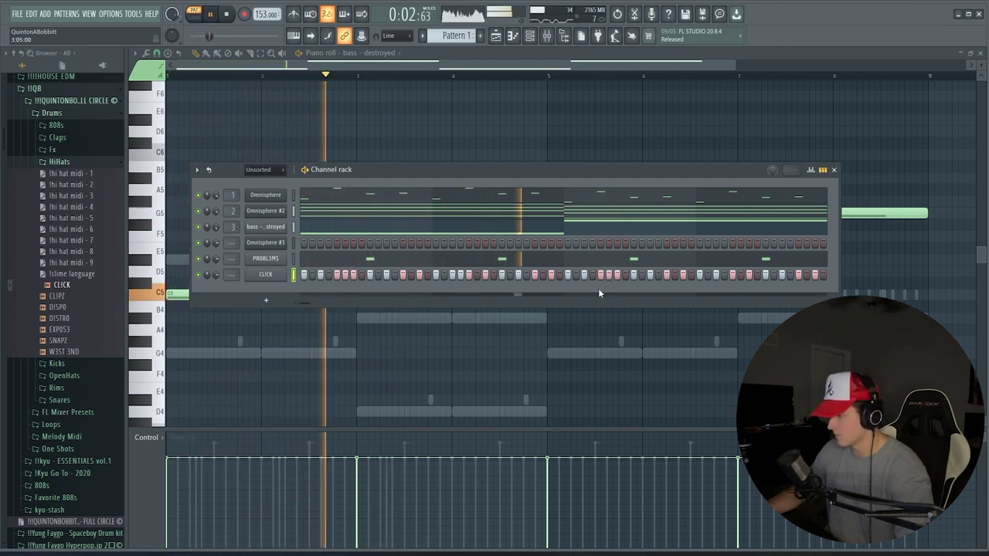
left_click(708, 276)
key("space")
key("space")
left_click(742, 275)
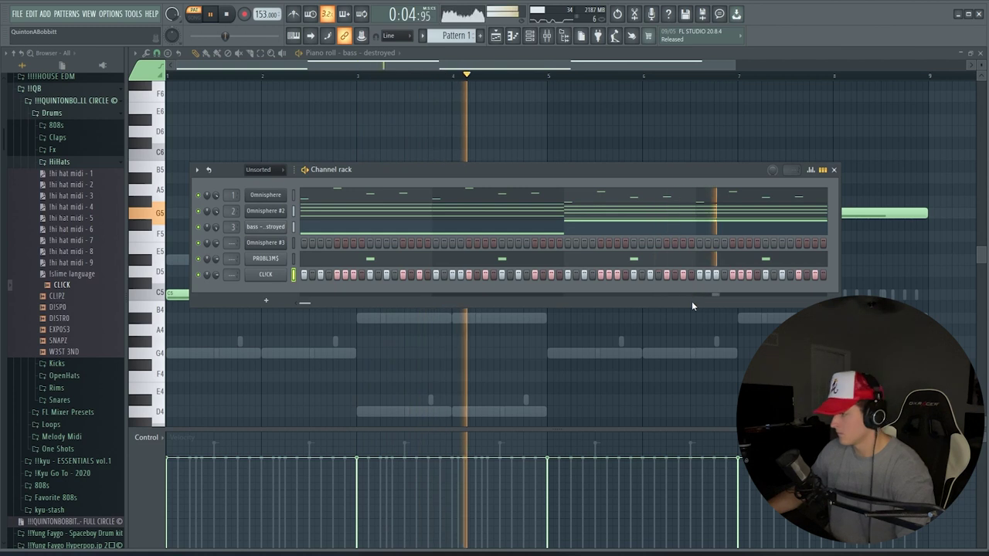
- Replace the CL!CK hi-hat notes in bars 5–8 with a copy of bars 1–4 and play the loop
key("space")
right_click(283, 275)
left_click(308, 276)
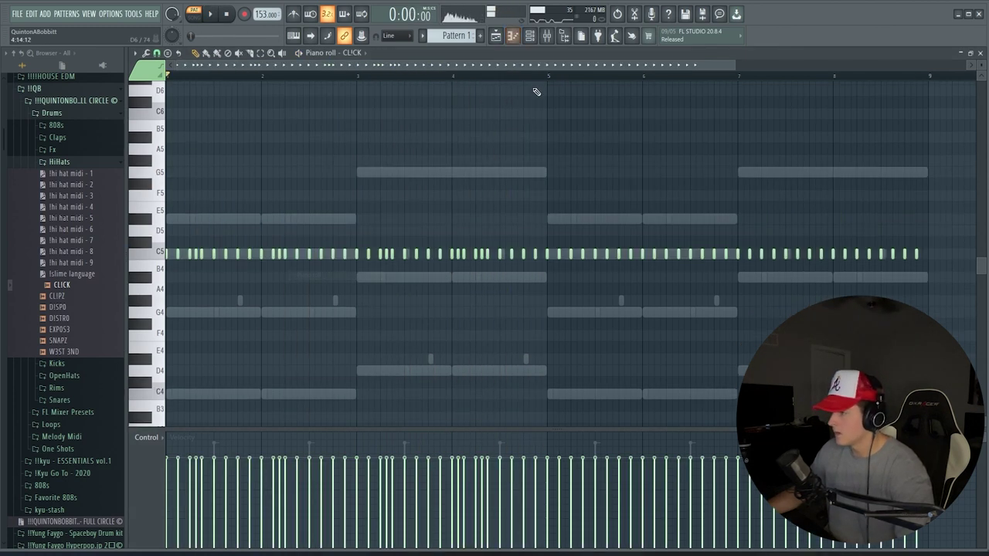
left_click_drag(634, 255, 899, 255)
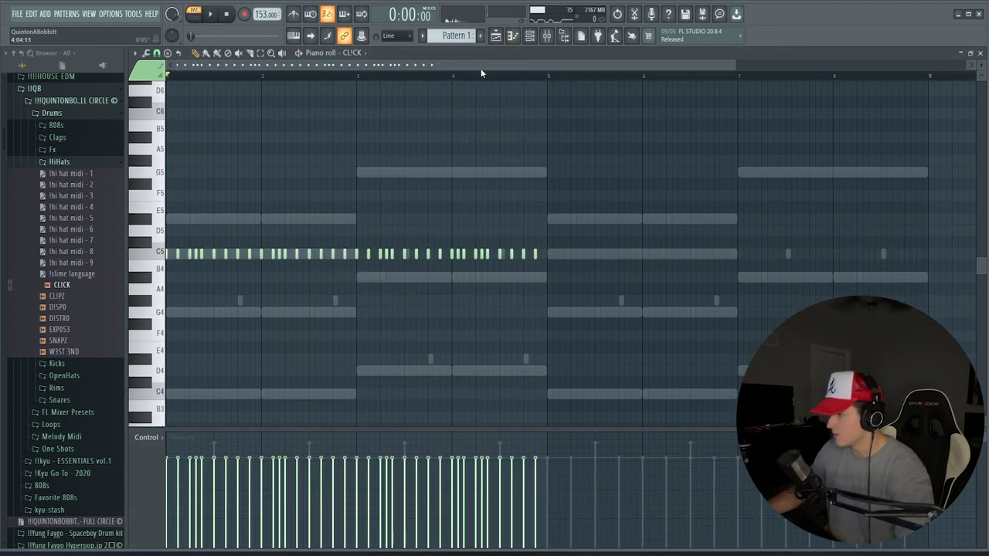
left_click_drag(541, 77, 130, 76)
key("ctrl+b")
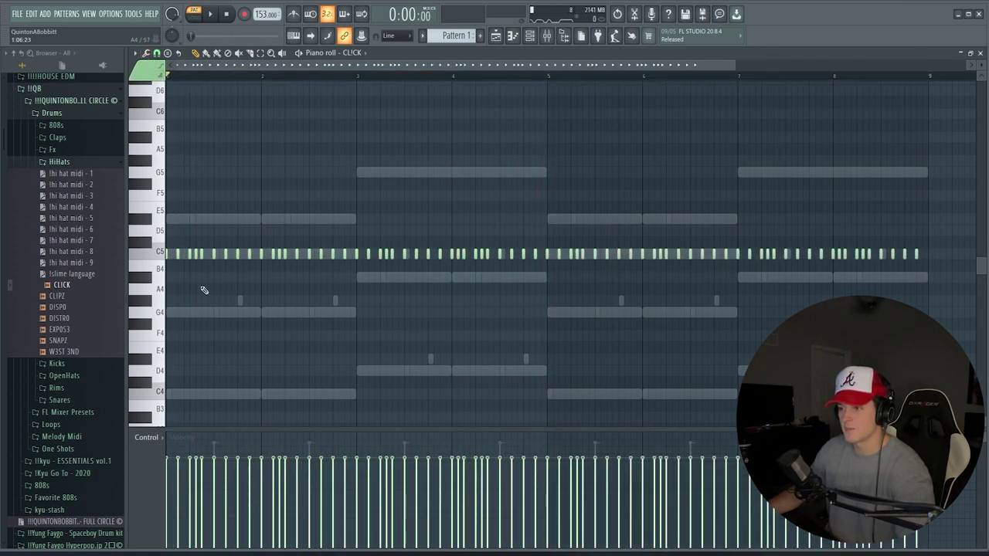
key("space")
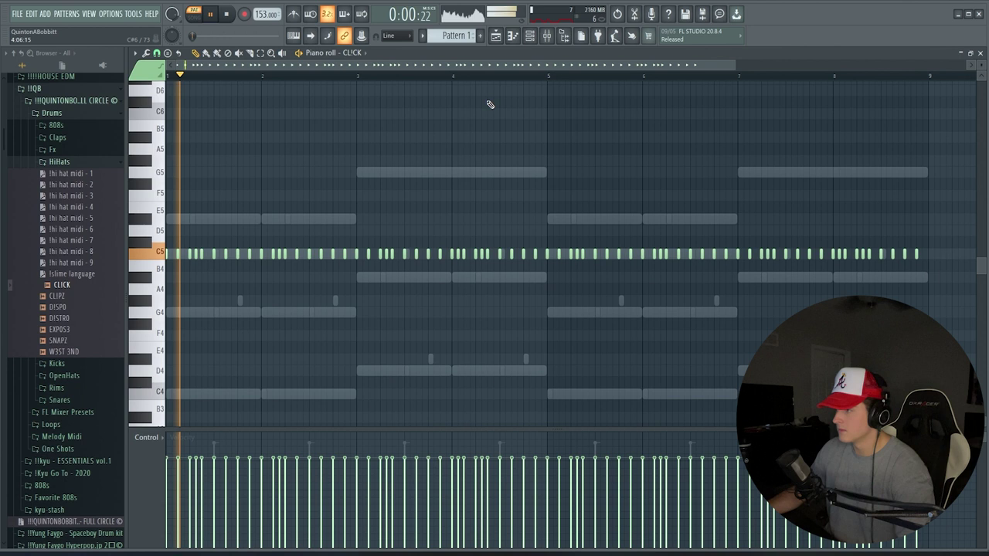
- Stop playback and add the PLUG$ and 0P3N snares from the kit's Snares folder as channels
left_click(529, 35)
left_click(48, 162)
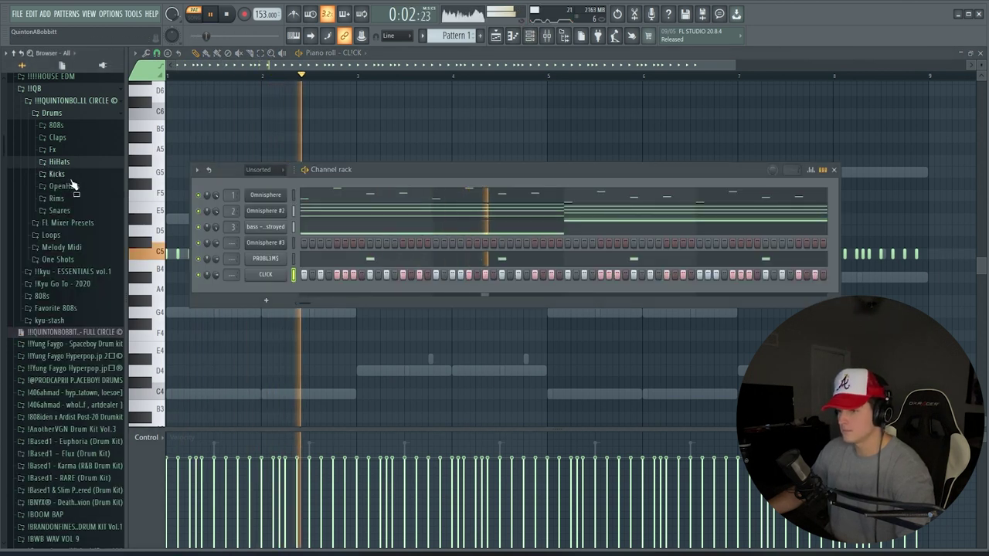
key("space")
left_click(59, 210)
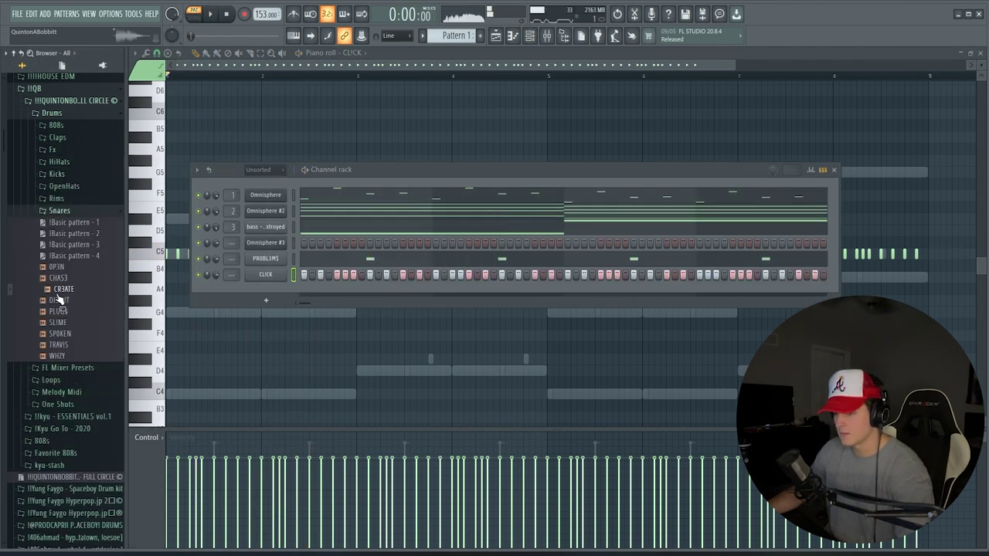
- During playback, place PLUG$ snare hits on steps 15, 19 and 47 and 0P3N hits on steps 3 and 51
key("space")
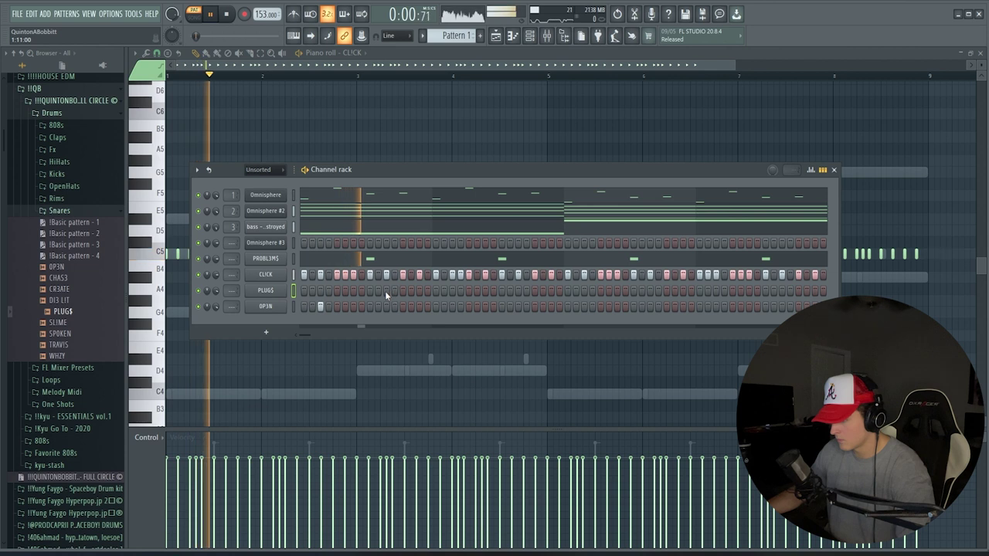
left_click(419, 291)
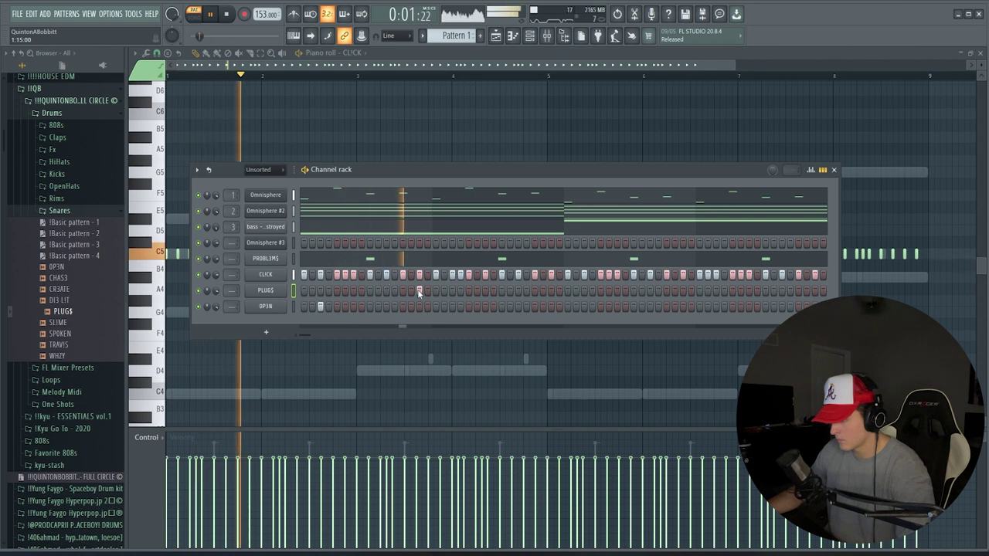
left_click(453, 291)
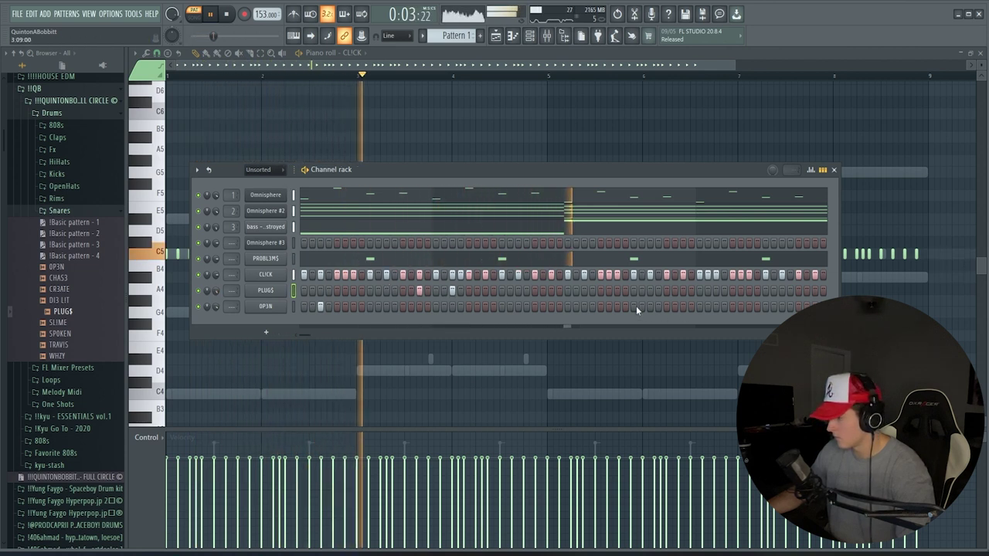
left_click(683, 291)
left_click(716, 307)
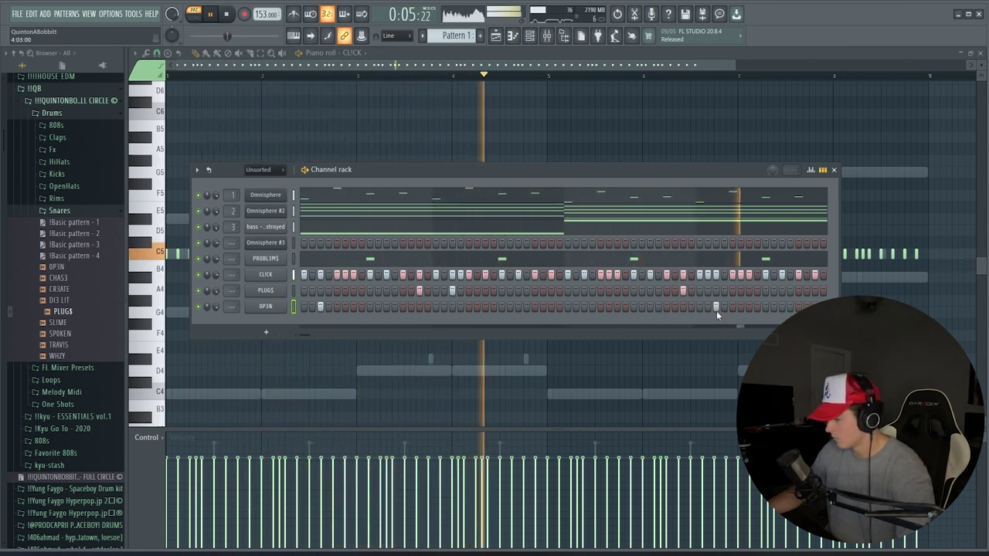
- Duplicate the PLUG$ and 0P3N snare notes from bars 1–4 into bars 5–8, then clear the selection
left_click_drag(547, 77, 166, 77)
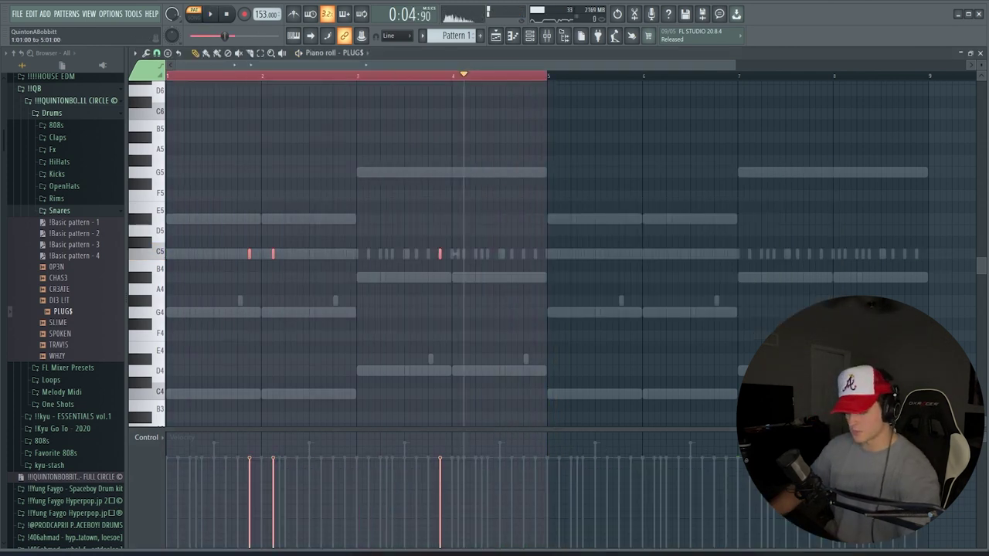
key("ctrl+b")
key("Down")
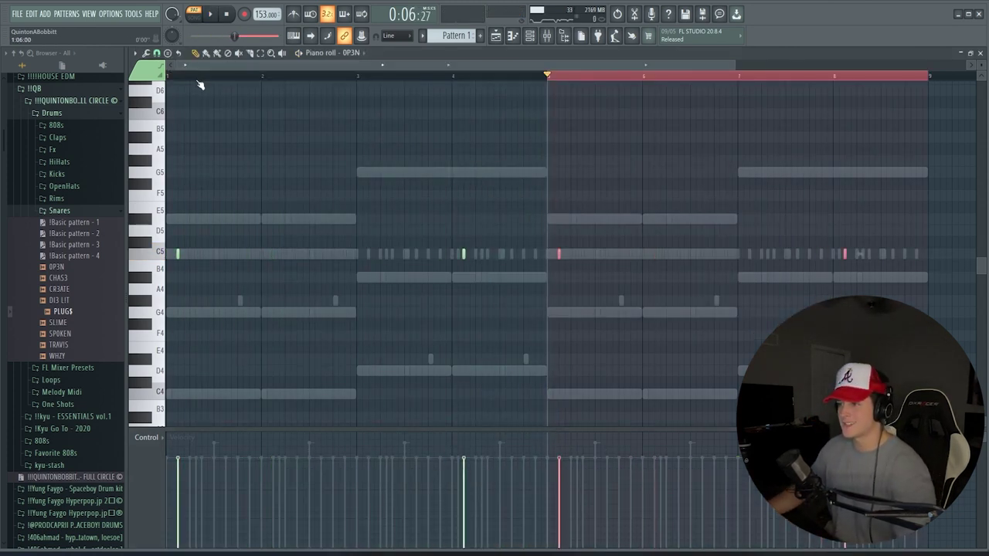
left_click(198, 78)
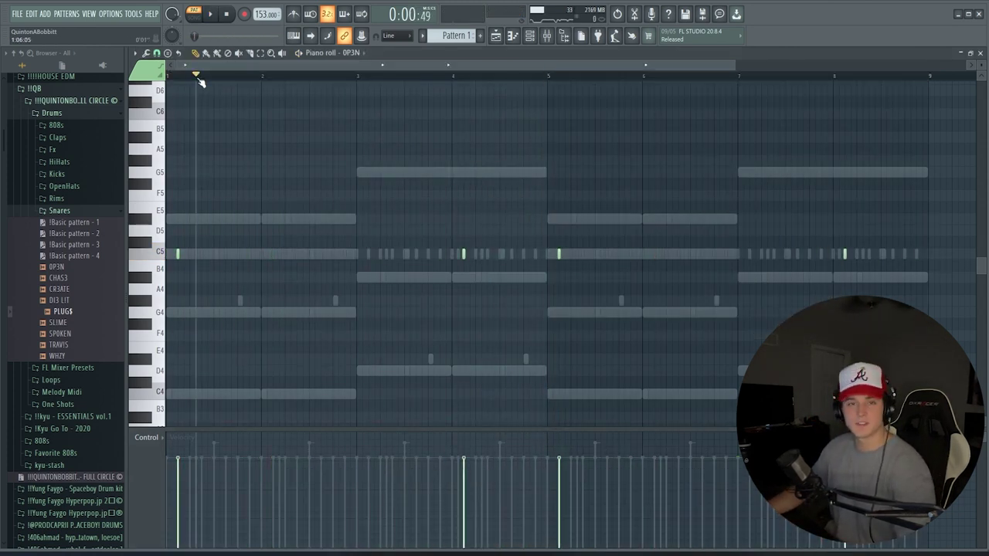
- Add the SNAPZ open hat from the kit's OpenHats folder as a new channel
left_click(530, 36)
scroll(44, 299, "up", 2)
left_click(59, 278)
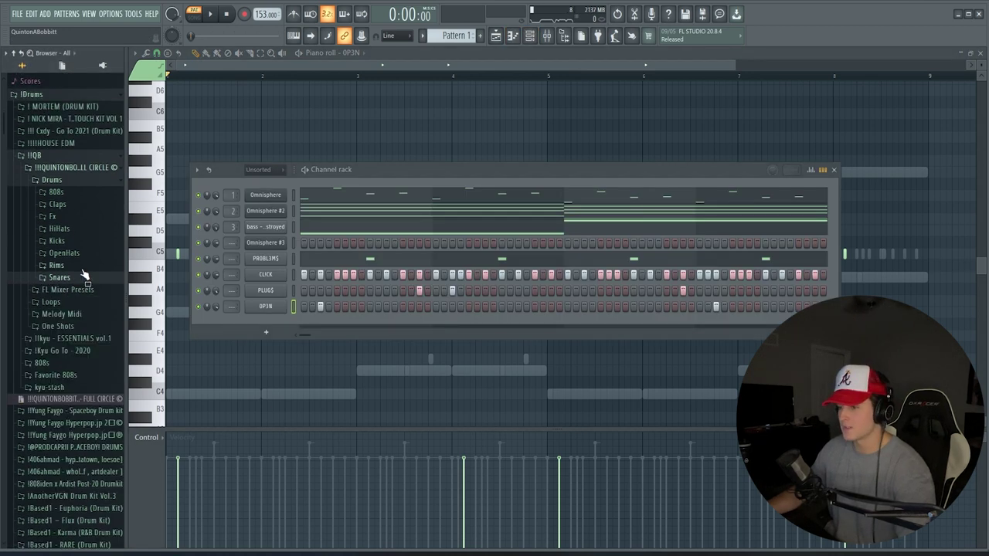
left_click(65, 253)
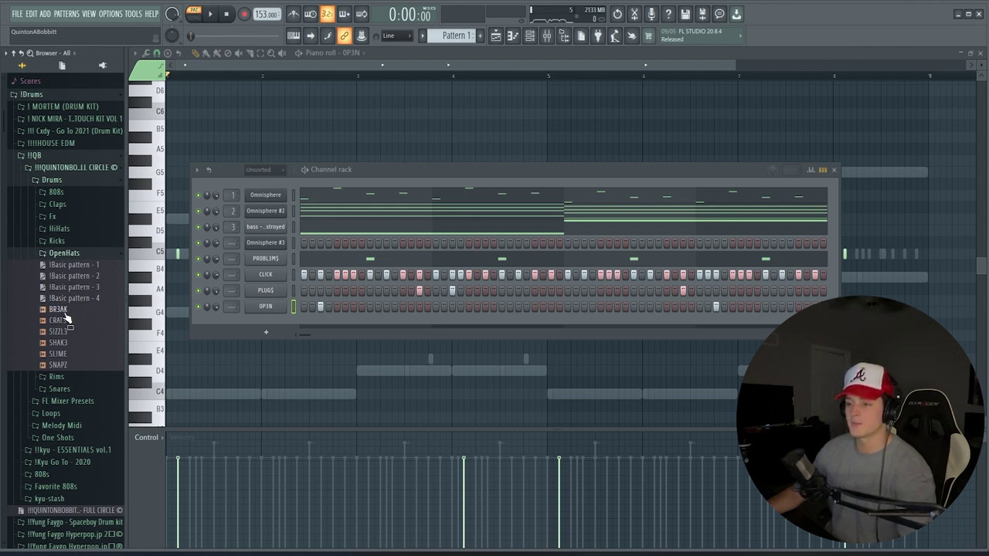
left_click_drag(65, 318, 444, 328)
- During playback, place SNAPZ open-hat hits on steps 1, 21, 33 and 53
key("space")
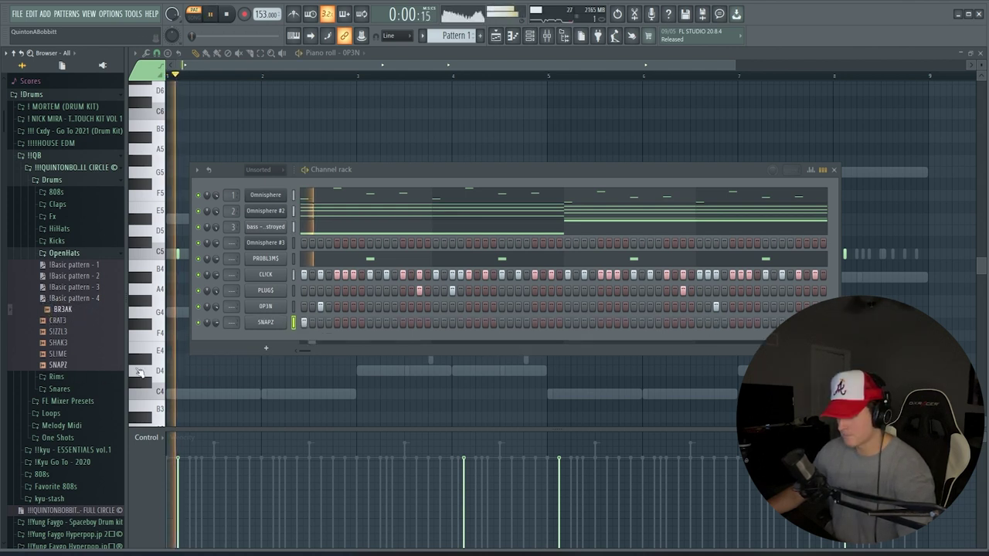
left_click(469, 322)
left_click(568, 322)
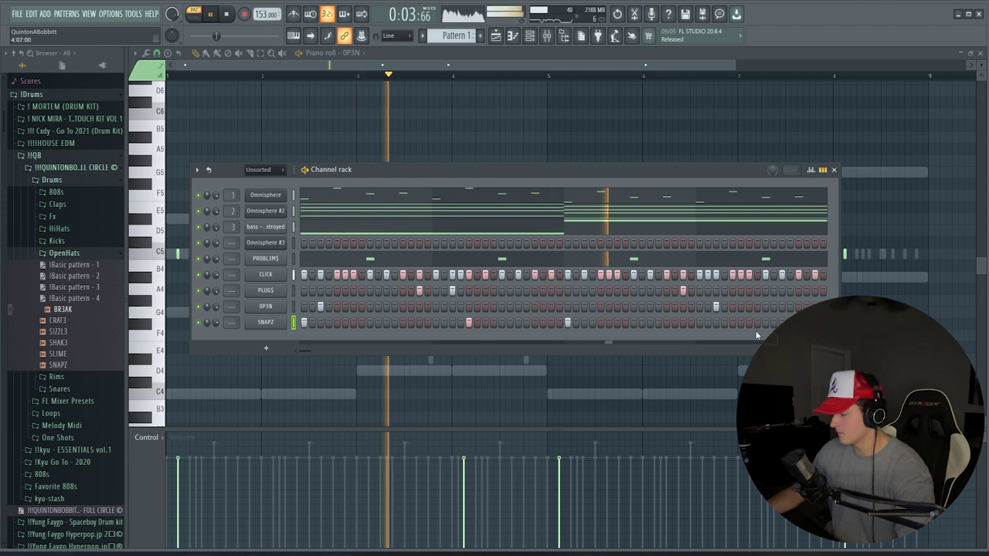
left_click(733, 323)
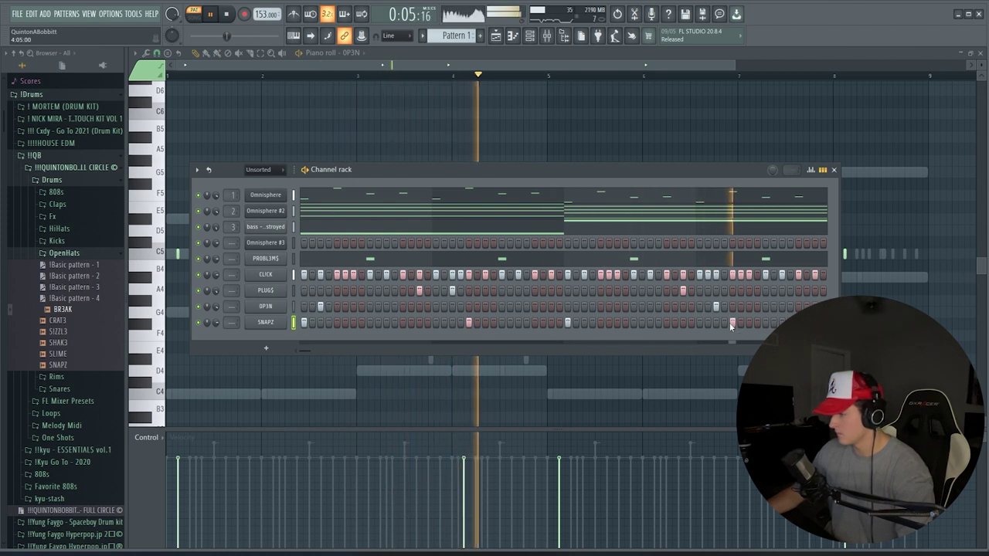
- Duplicate the SNAPZ open-hat notes from bars 1–4 into bars 5–8
right_click(262, 324)
left_click(313, 324)
key("space")
left_click_drag(552, 77, 143, 77)
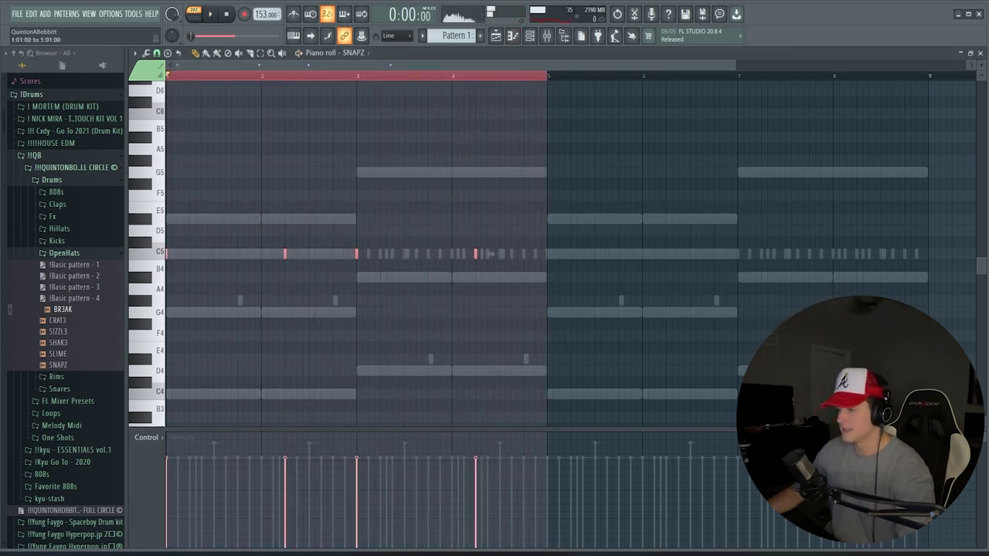
key("ctrl+b")
- Add the CR3DIT kick from the kit's Kicks folder as a new channel above the PROBL3M$ clap
left_click(65, 255)
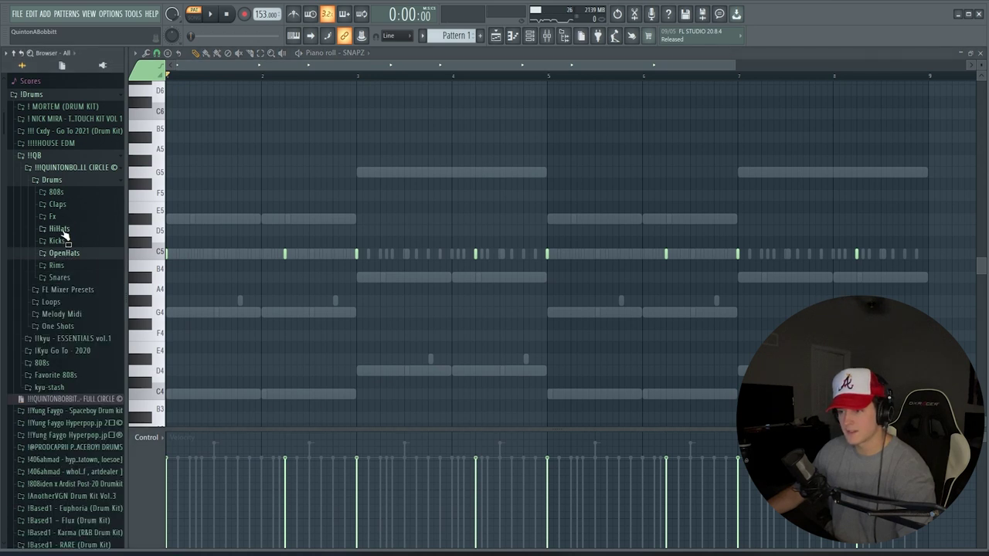
left_click(57, 241)
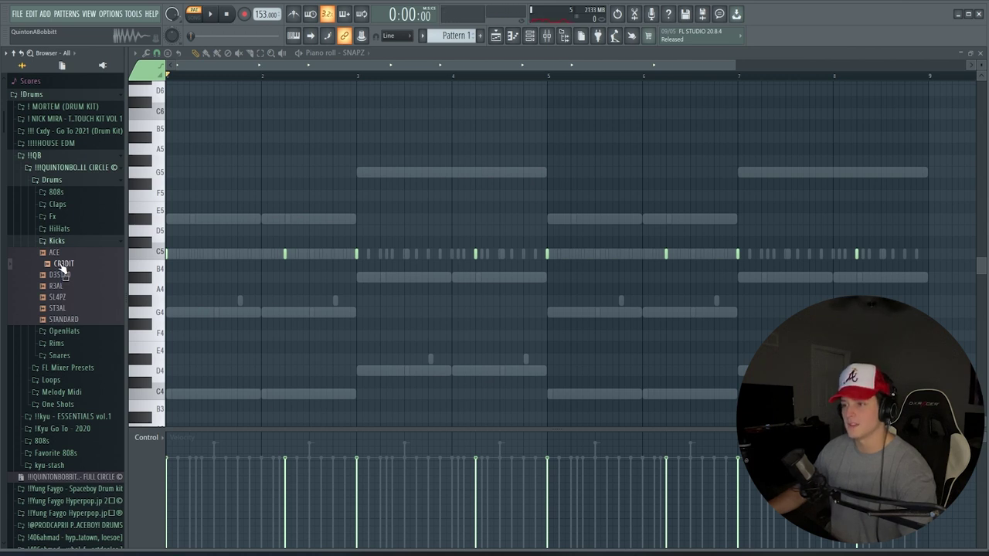
left_click(531, 37)
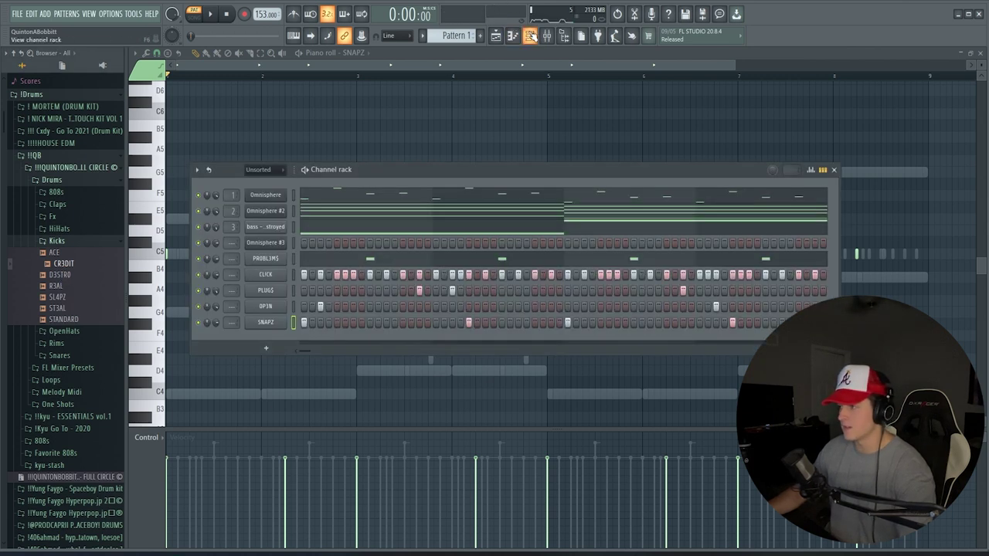
left_click_drag(238, 261, 241, 262)
- During playback, place CR3DIT kick hits on steps 1 and 7
key("space")
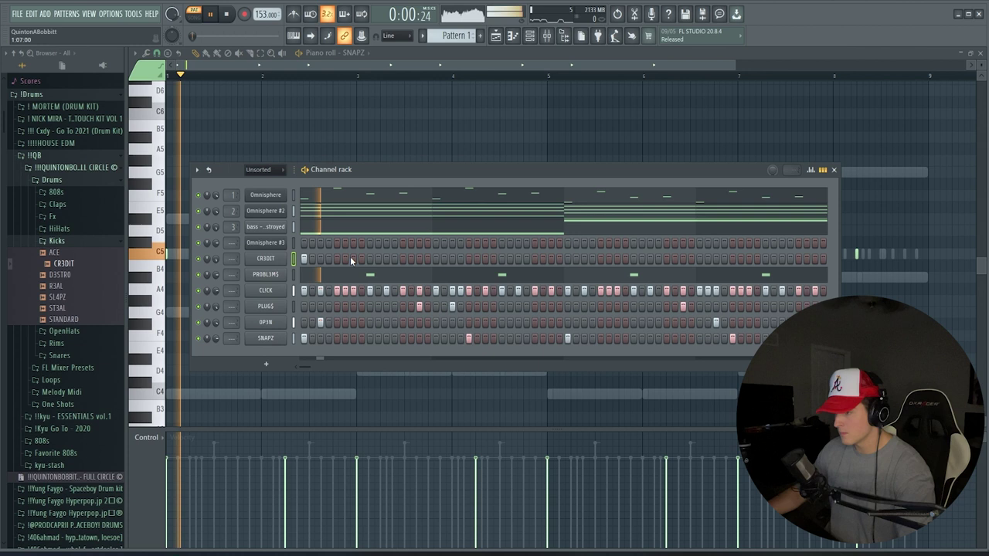
key("space")
key("space")
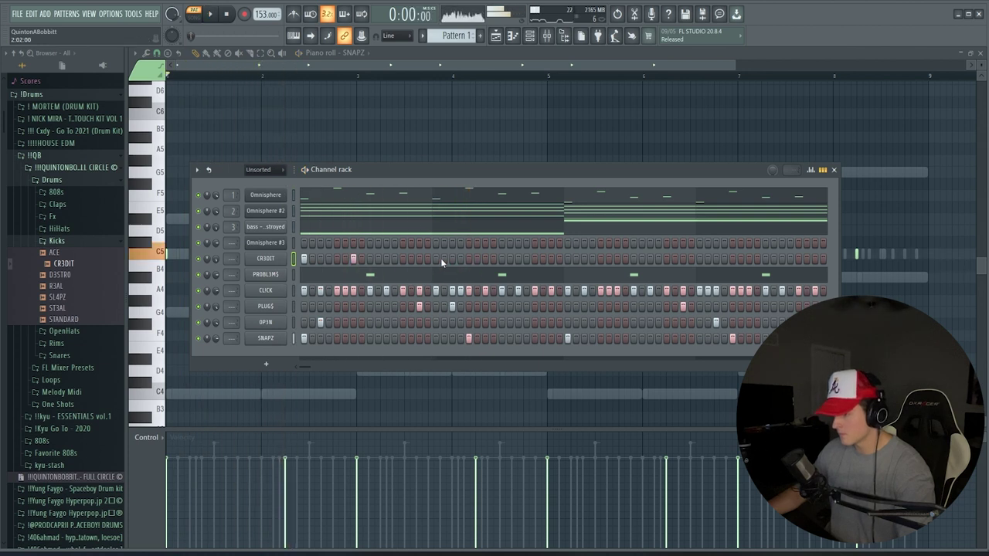
- In the CR3DIT piano roll, add C5 kick hits on steps 21, 27 and 31 during playback
key("space")
right_click(256, 261)
left_click(309, 260)
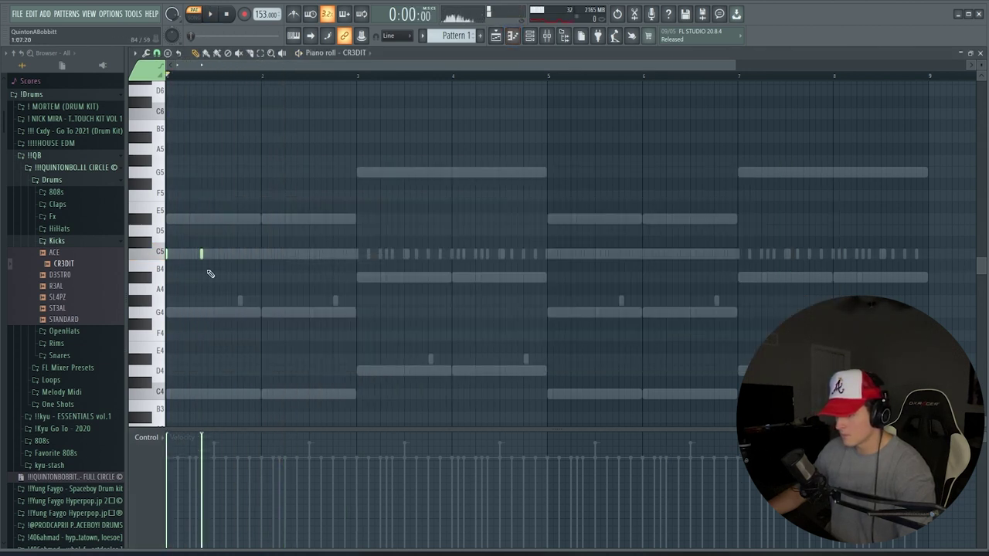
key("space")
left_click(200, 254)
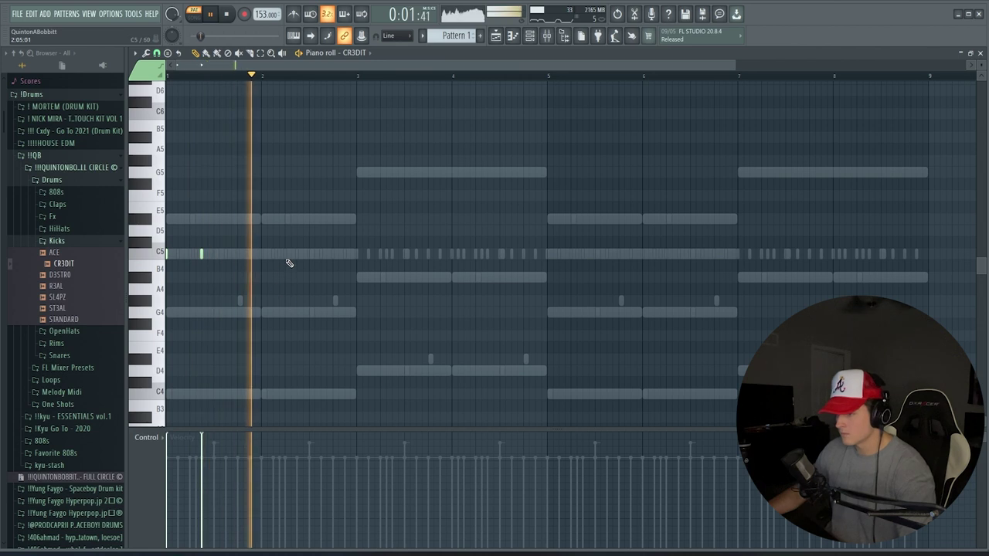
left_click(285, 254)
left_click(316, 254)
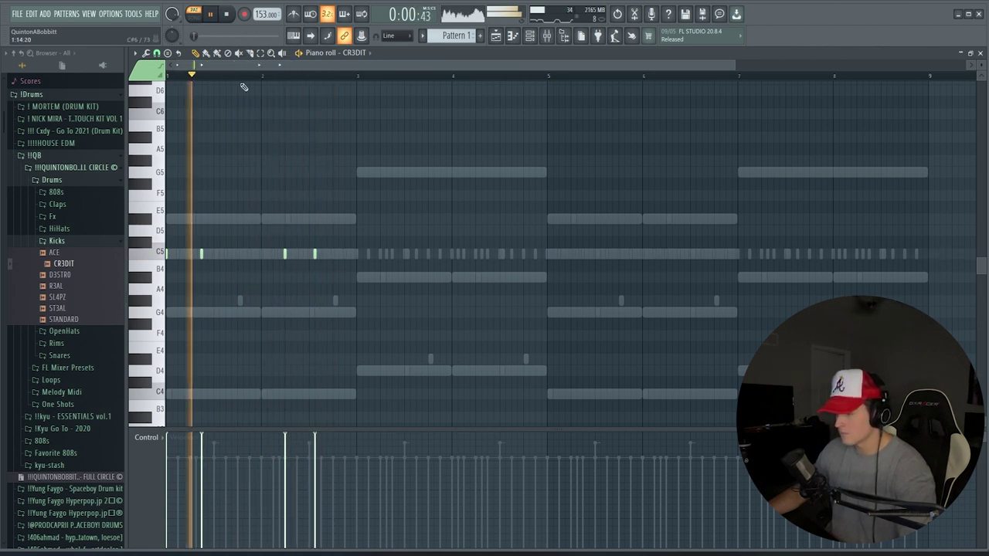
scroll(249, 81, "up", 3)
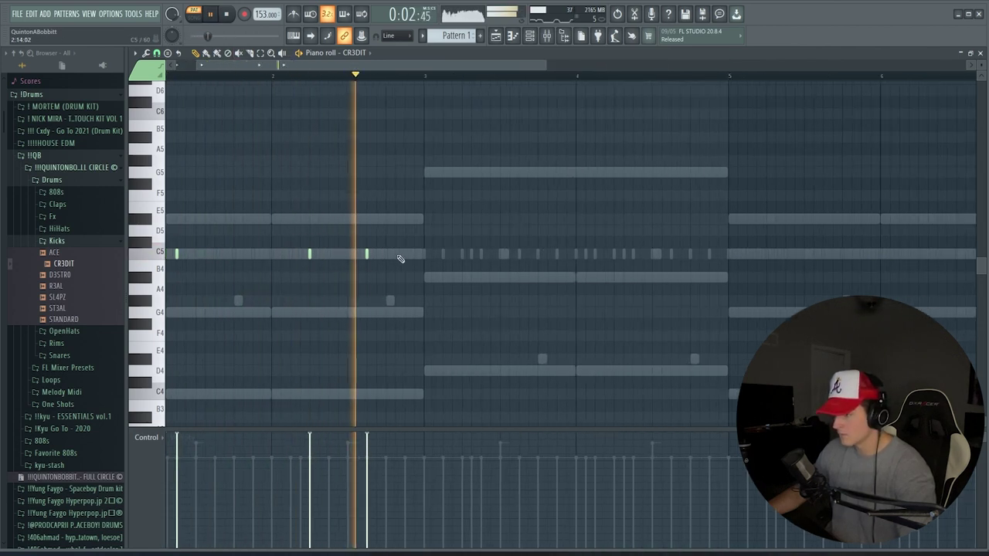
left_click(405, 255)
- Repeat the two-bar CR3DIT kick pattern through bar 8, with an extra hit on step 47 carried into bars 7–8
left_click_drag(426, 77, 168, 75)
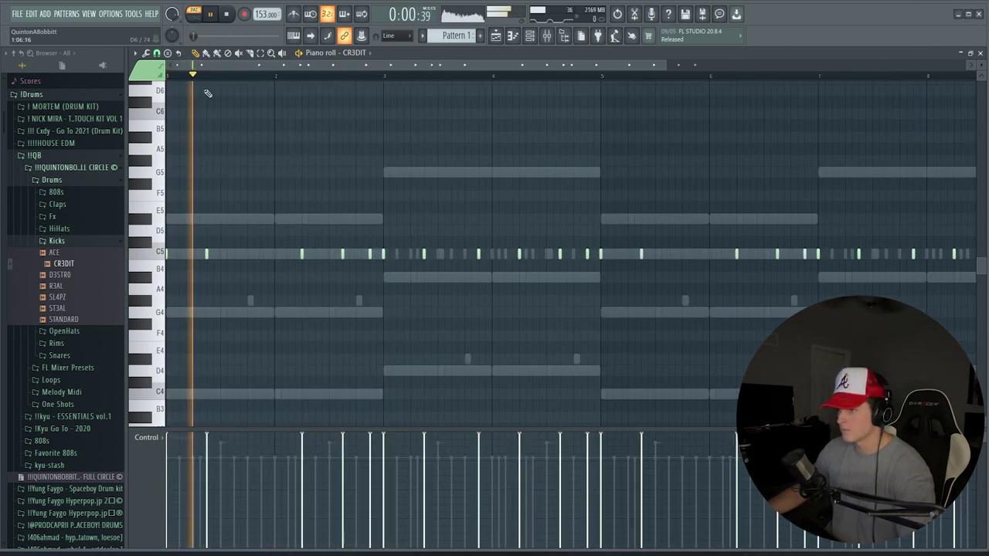
scroll(209, 77, "down", 2)
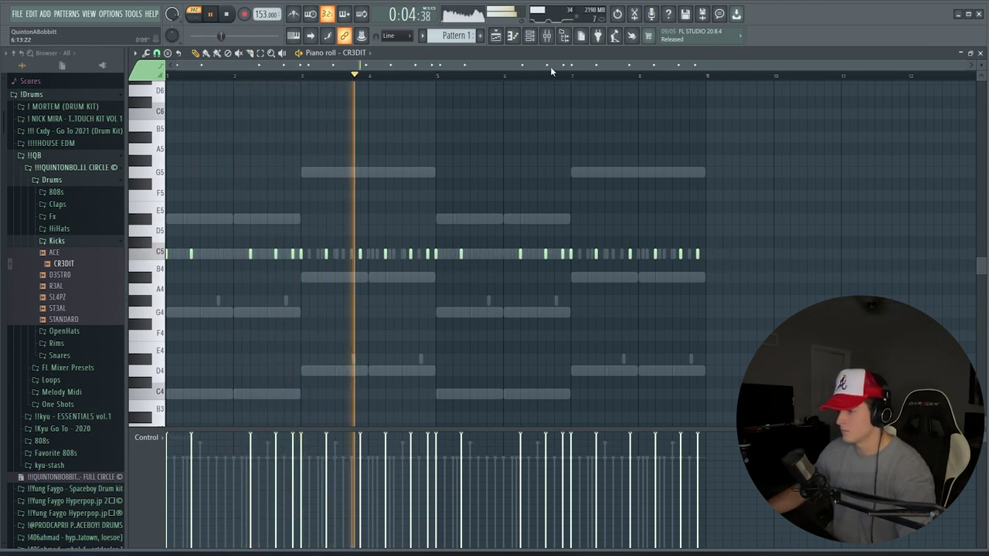
key("space")
- Mute the one-shot bass channel and add the @@@ 808 sample from the kit's 808s folder as a channel below it
key("F6")
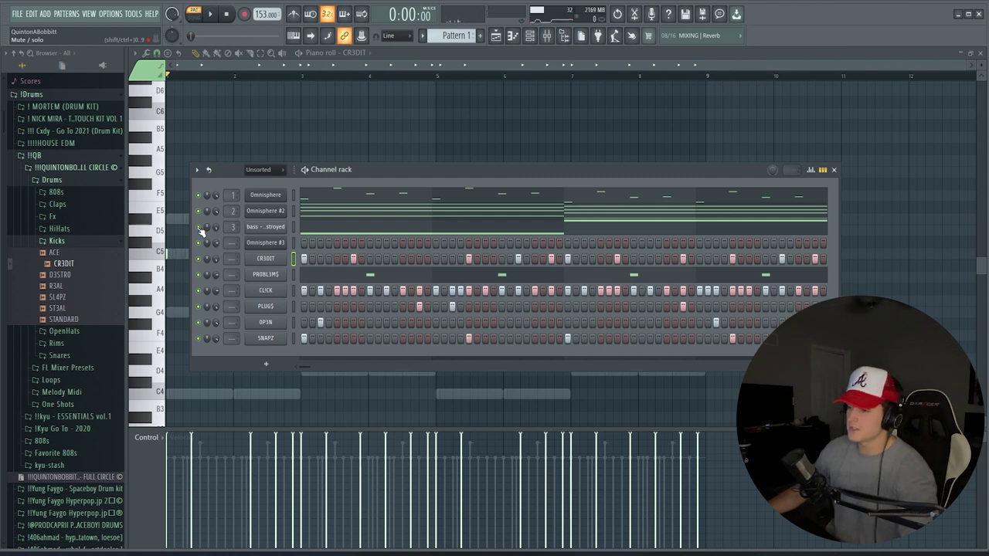
left_click(98, 243)
left_click(81, 193)
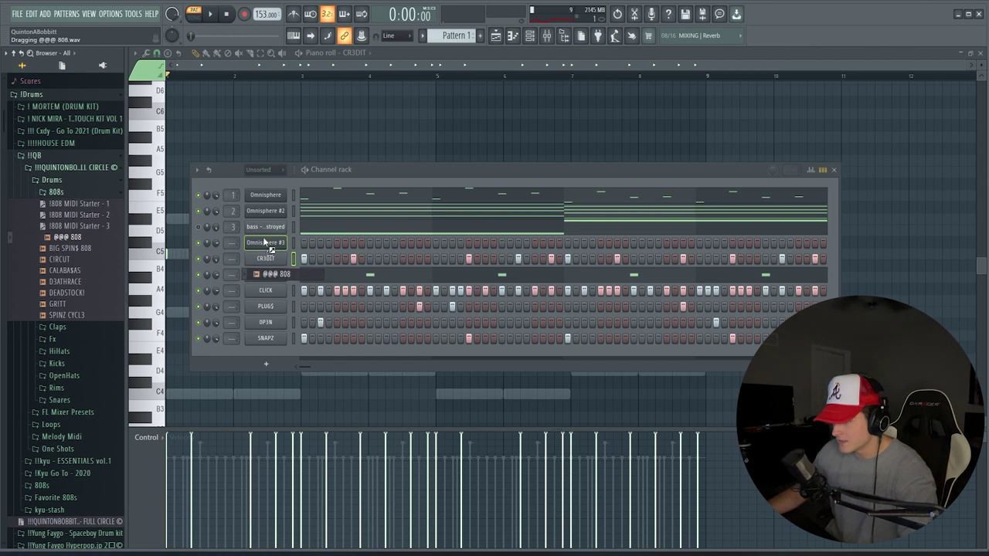
left_click_drag(265, 242, 305, 244)
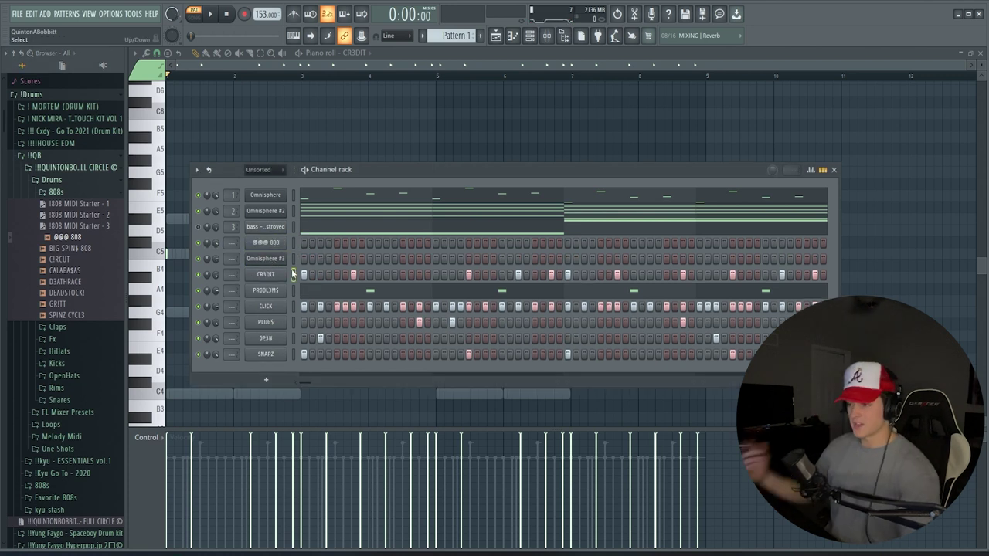
- Copy the CR3DIT kick pattern and paste it into the @@@ 808 channel
key("ctrl+c")
left_click(293, 242)
key("ctrl+v")
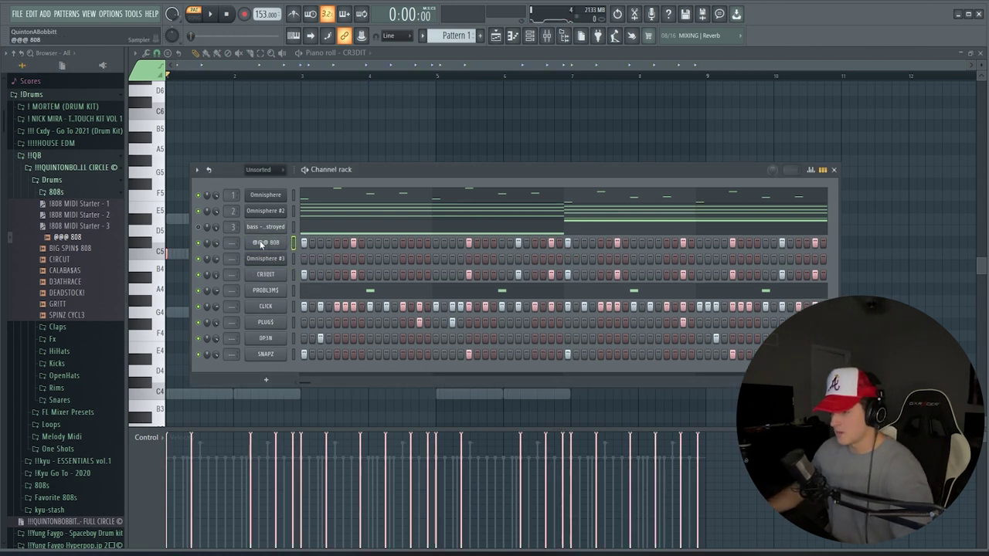
- Raise the @@@ 808 notes in bars 3–4 and 7–8 by seven semitones to G5
right_click(263, 241)
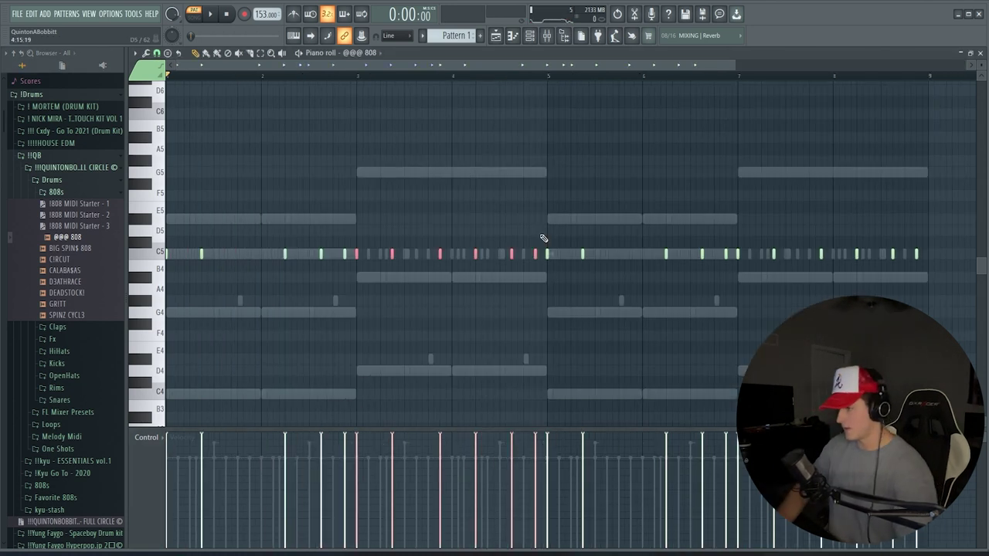
key("shift+Up")
key("shift+Up")
key("shift+Up")
key("shift+Up")
key("shift+Up")
key("shift+Up")
key("shift+Up")
left_click_drag(733, 313, 932, 265)
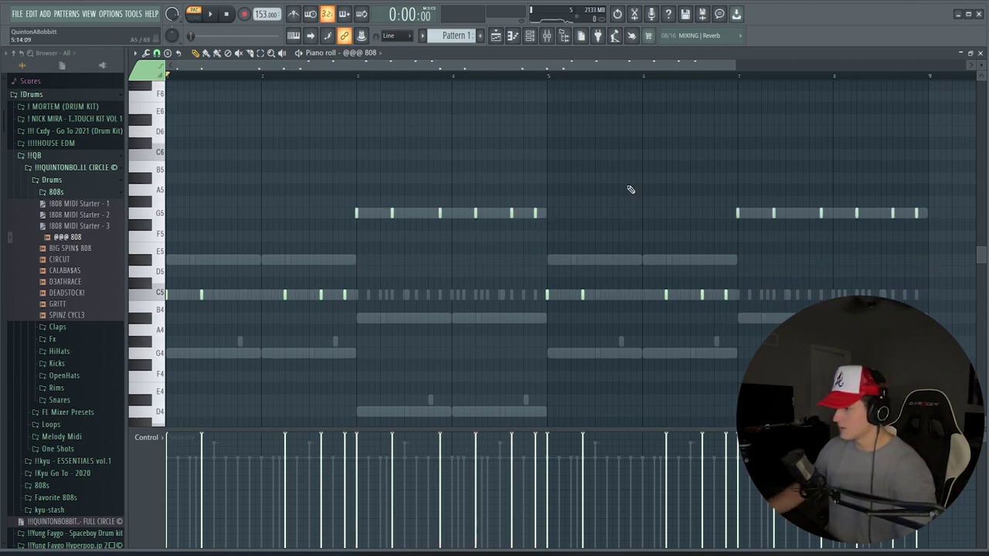
- Set the @@@ 808 channel to cut itself and play back the pattern to check the bass
key("space")
scroll(260, 80, "down", 2)
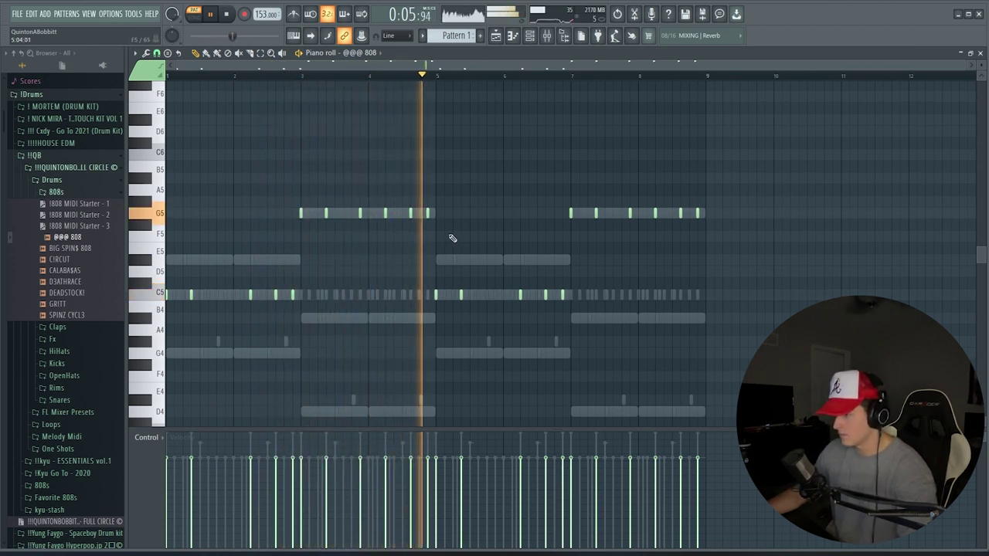
key("space")
left_click(530, 36)
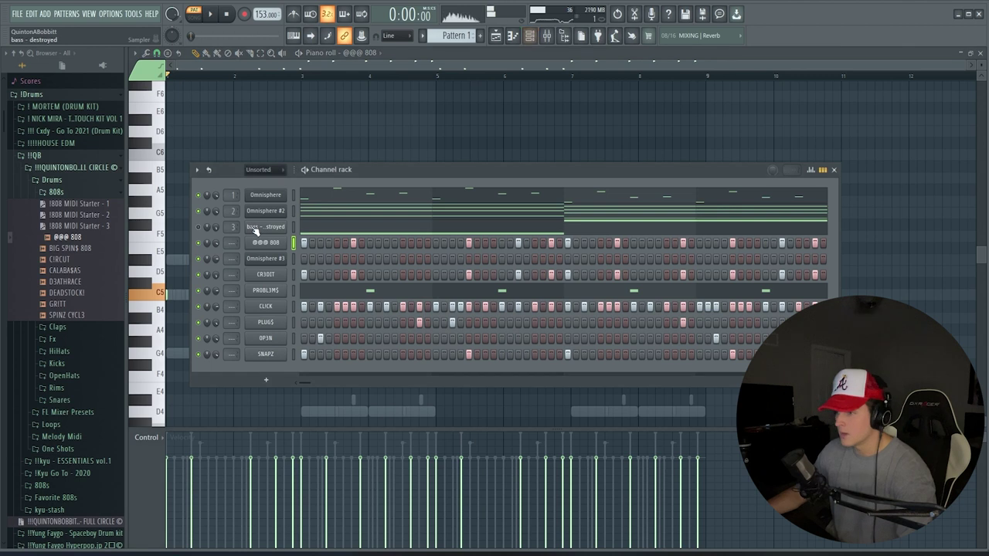
right_click(264, 244)
left_click(308, 311)
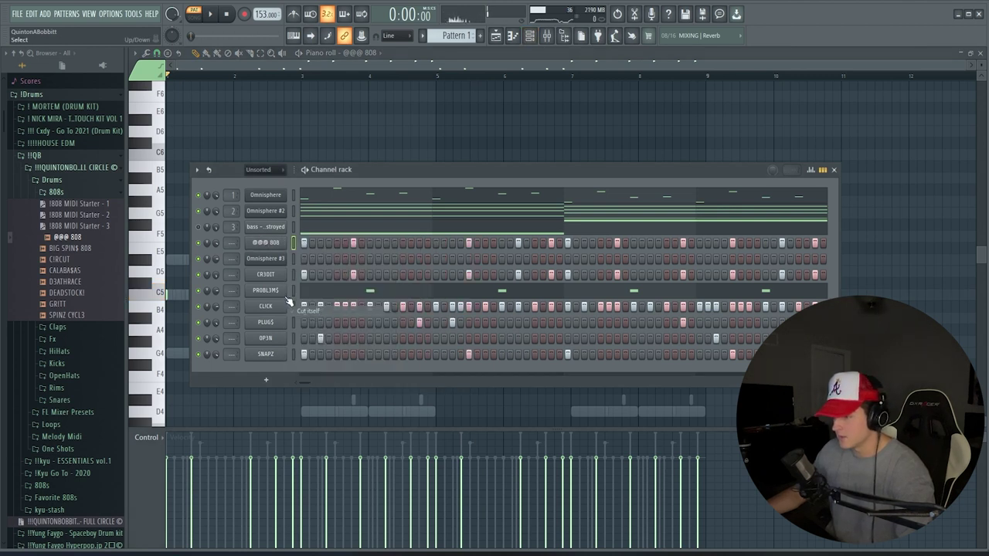
key("space")
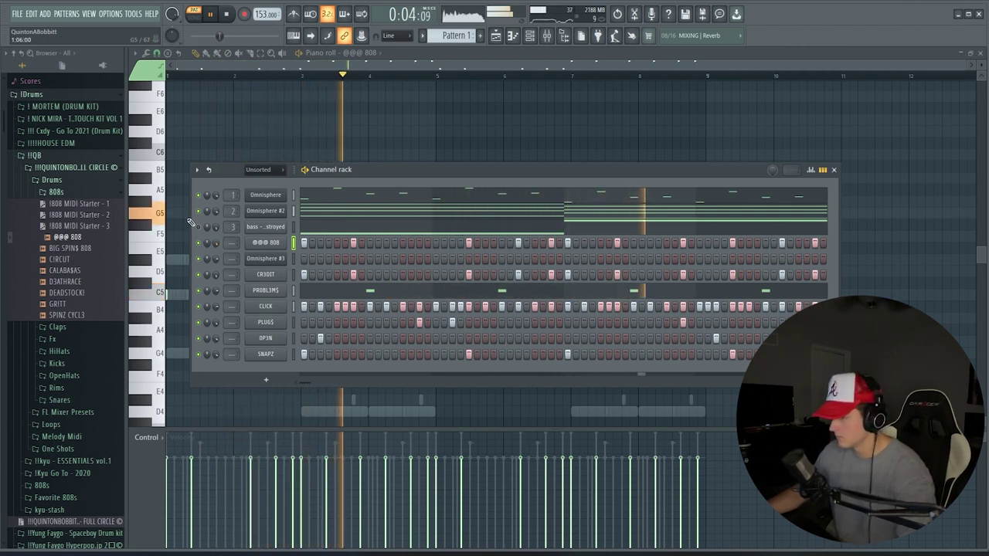
key("space")
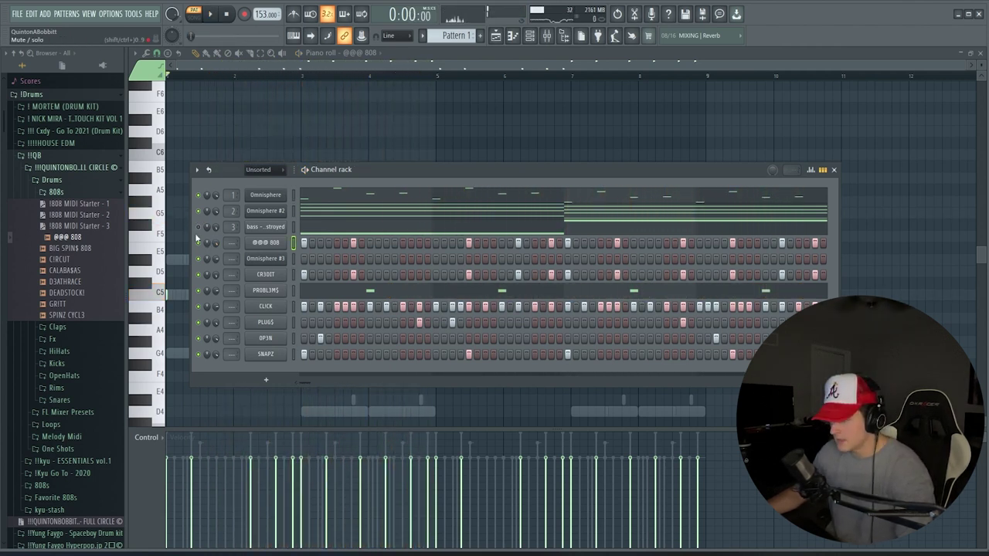
- Place the Omnisphere #3 channel above the @@@ 808 and audition its Arp - Triads and Arp - Water patches
key("alt+Up")
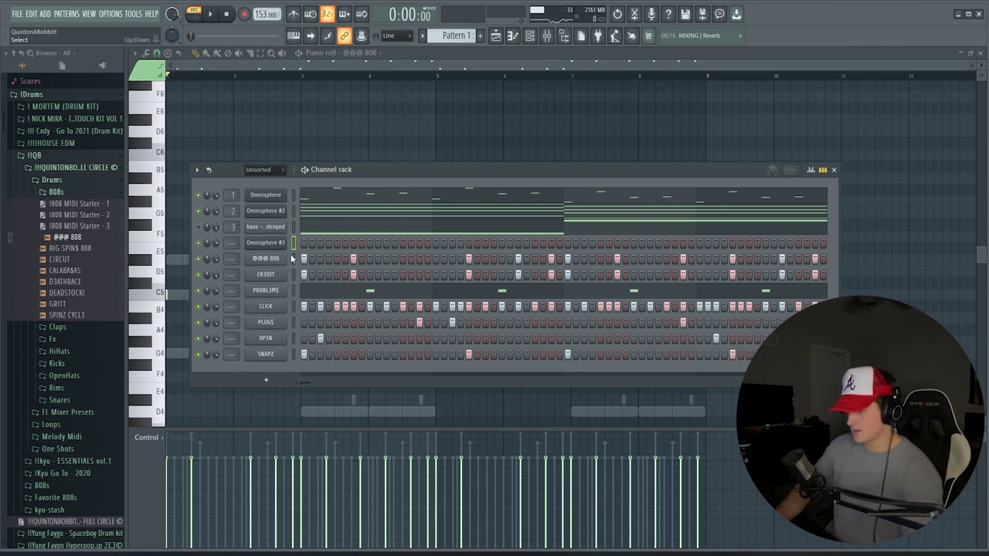
left_click(282, 245)
left_click_drag(457, 113, 427, 55)
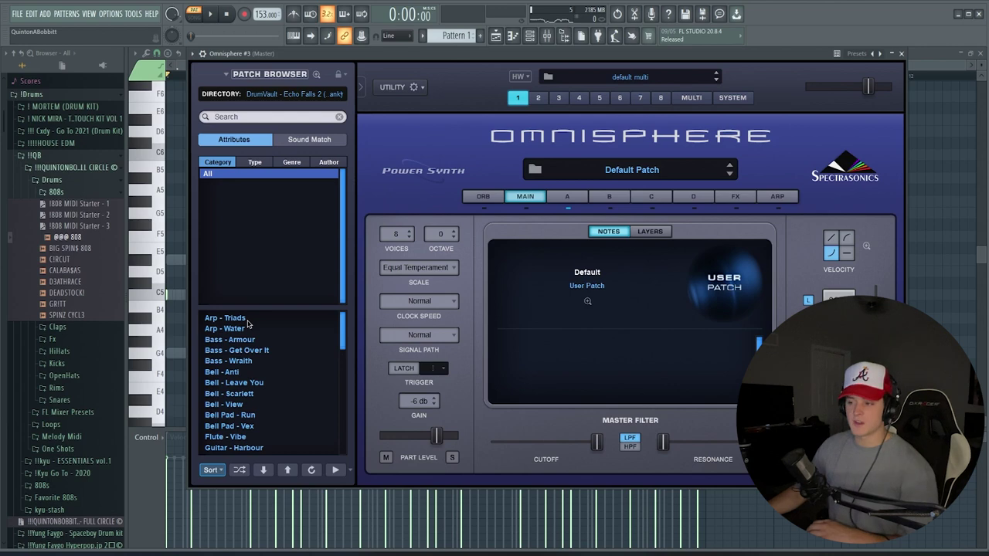
left_click(231, 318)
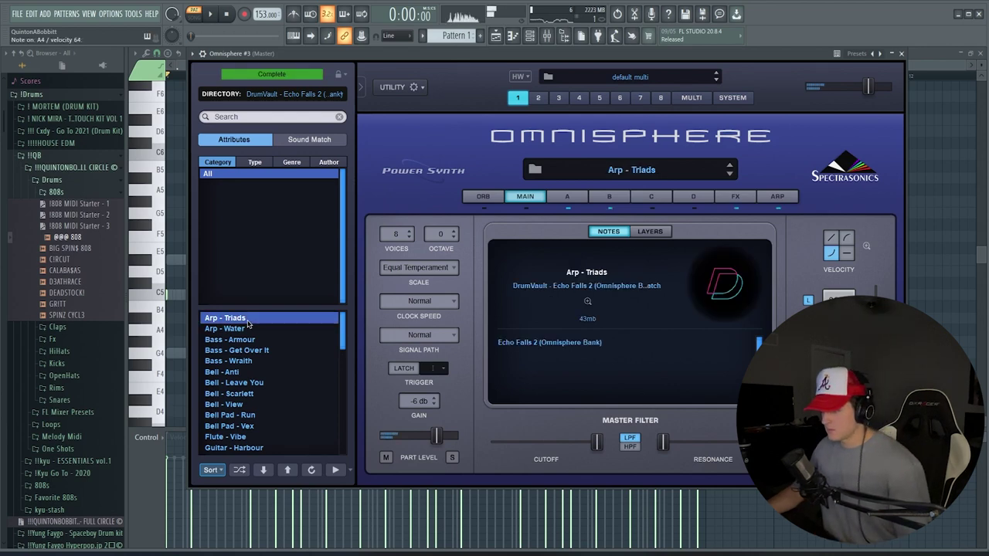
left_click(249, 329)
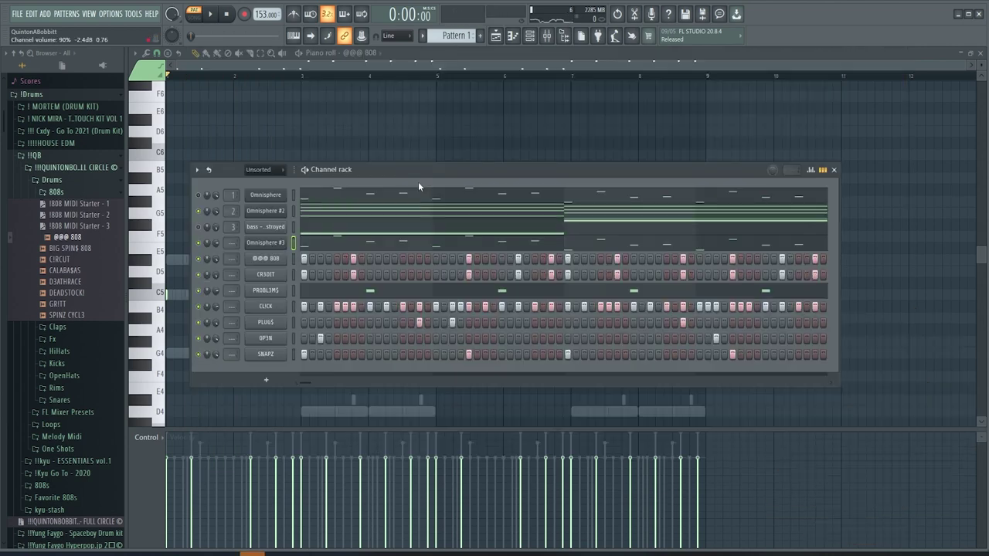
- Search all Omnisphere #3 patches for "nav" and load KEY - Nav
left_click_drag(435, 171, 437, 155)
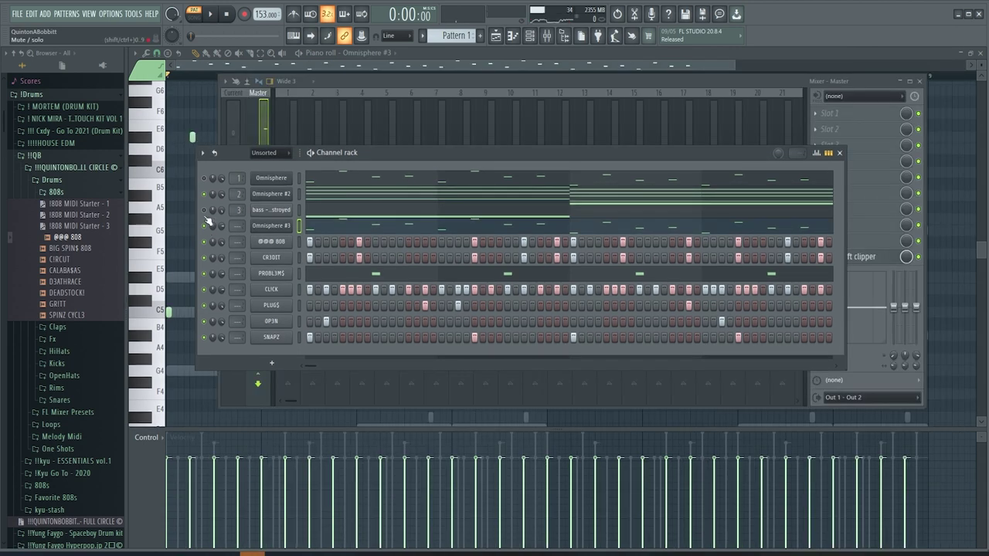
left_click(271, 225)
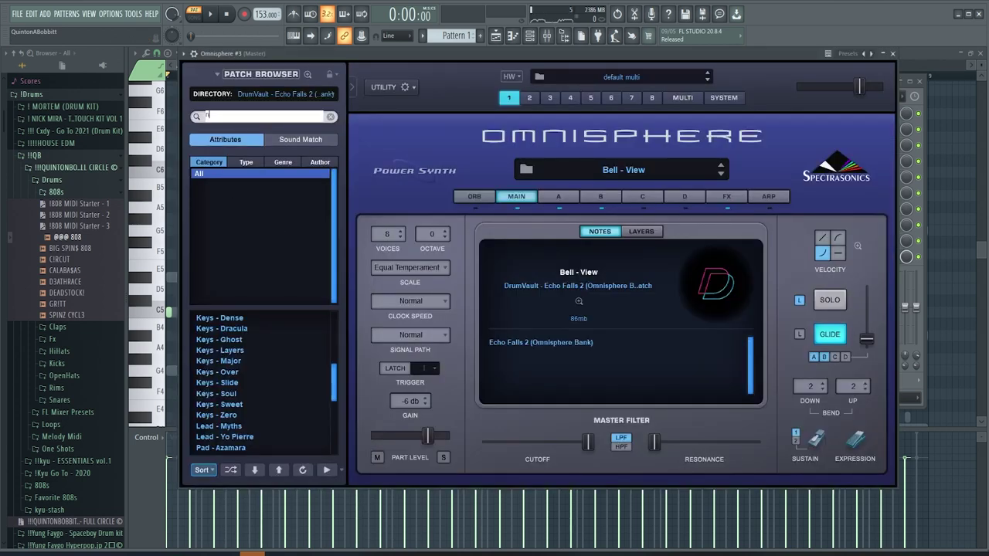
type("n")
type("av")
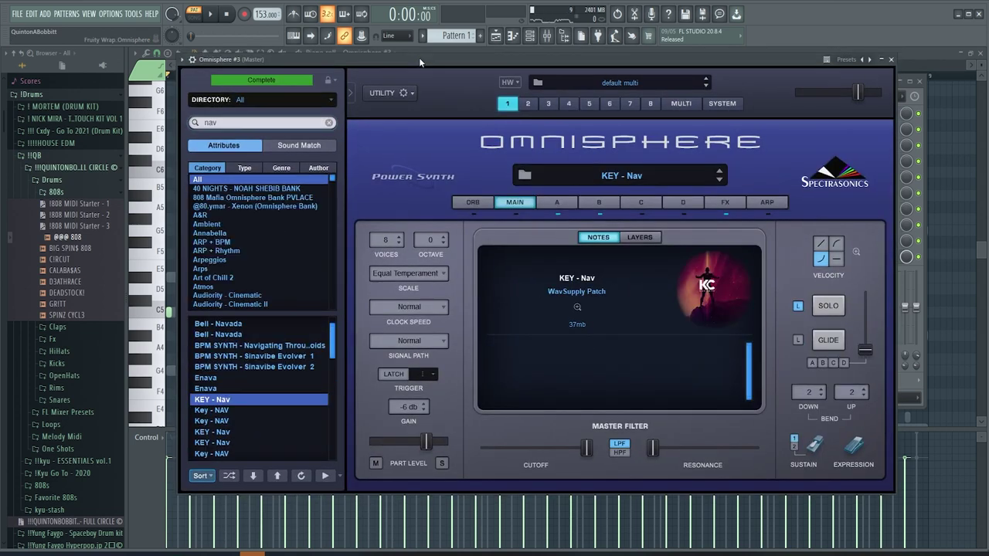
key("space")
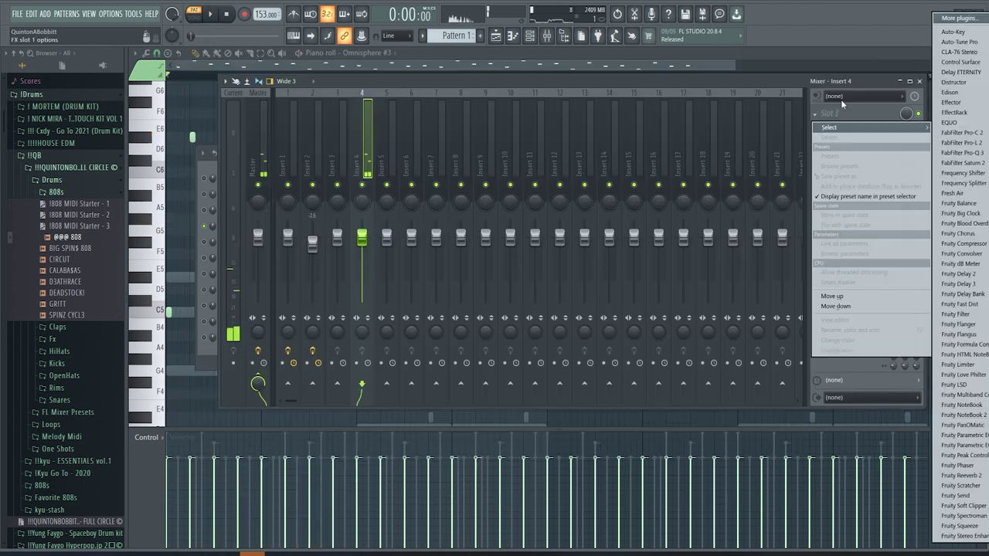
- Add Fruity Parametric EQ 2 to mixer Insert 4, rolling off the low end and lowering the high-shelf band
left_click(975, 445)
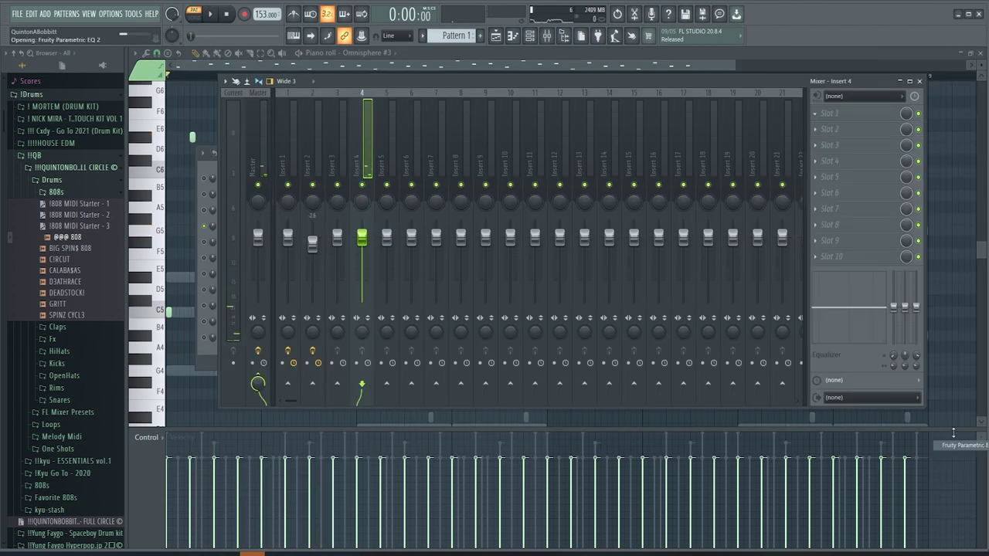
key("space")
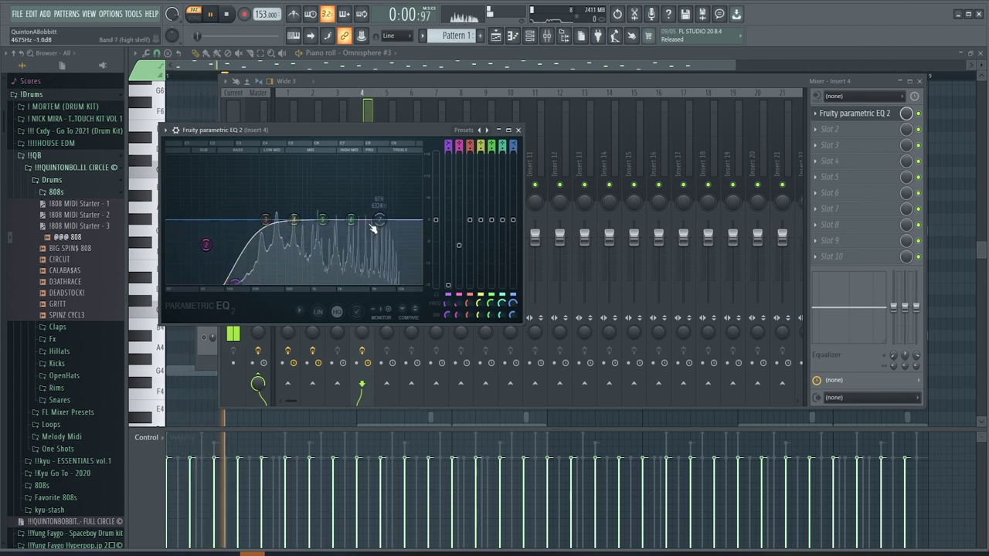
left_click_drag(378, 221, 384, 272)
left_click(518, 129)
key("space")
- Add Delay ETERNITY to slot 2 of mixer Insert 4 and play back the pattern to hear the delay
left_click(840, 131)
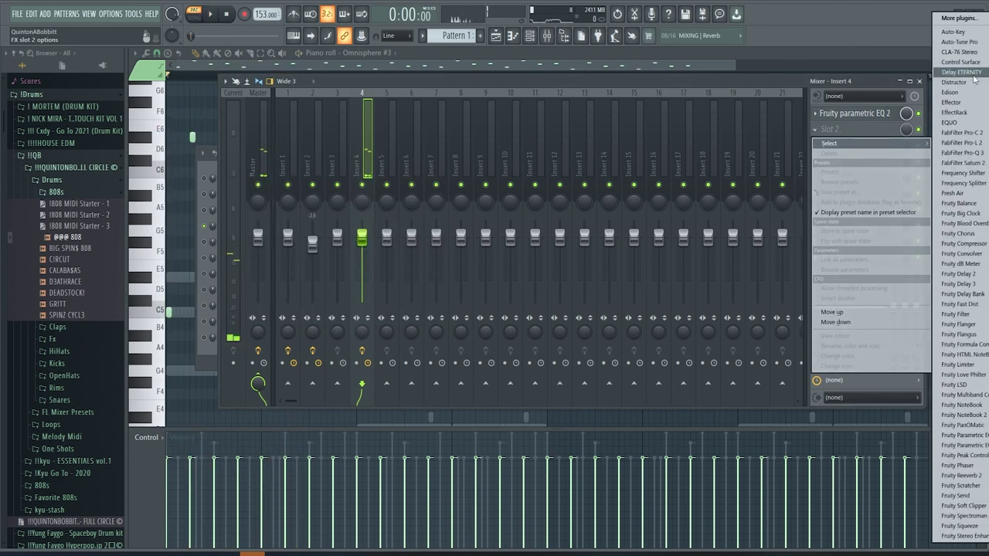
left_click(966, 72)
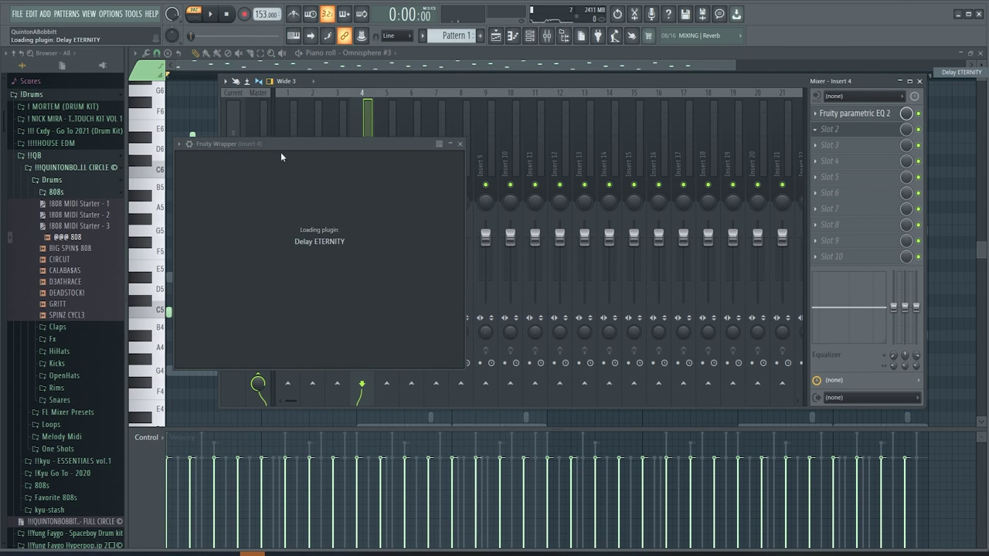
left_click_drag(279, 147, 328, 119)
key("space")
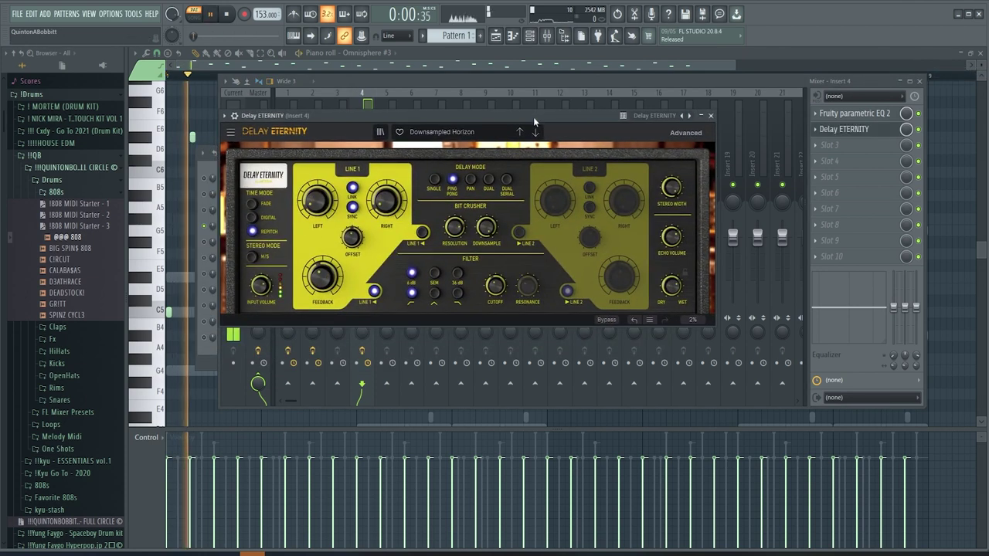
left_click(711, 116)
key("space")
key("space")
- Add Fruity Chorus to slot 3 of mixer Insert 4
left_click(816, 145)
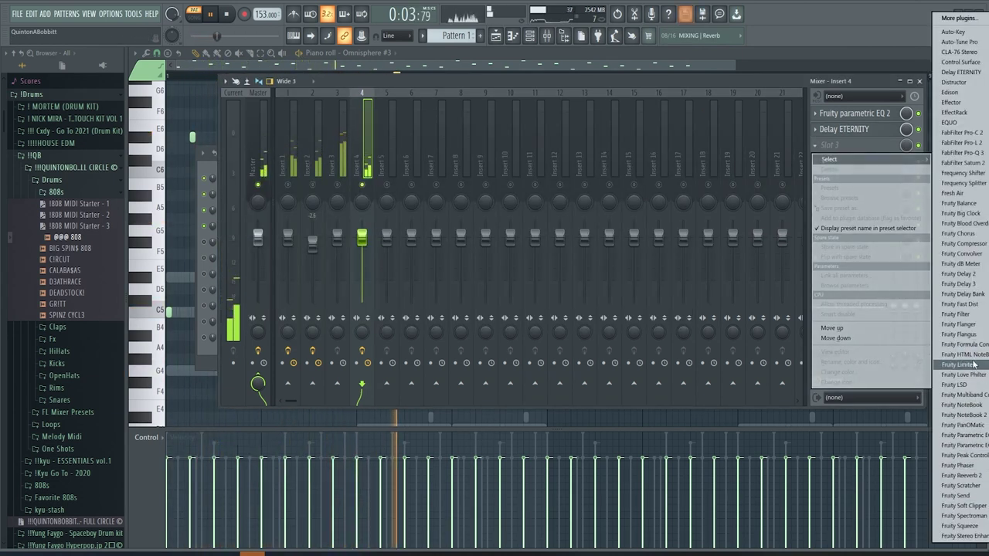
left_click(966, 233)
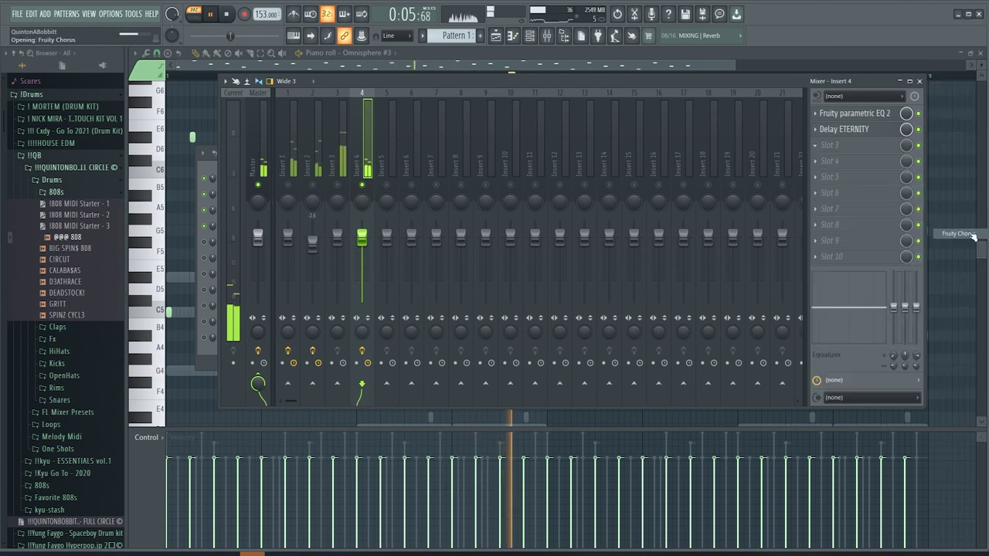
left_click(436, 157)
- Add Fruity Reeverb 2 to slot 4 of Insert 4 with a 125% wet level, and lower the insert's fader slightly
left_click(826, 164)
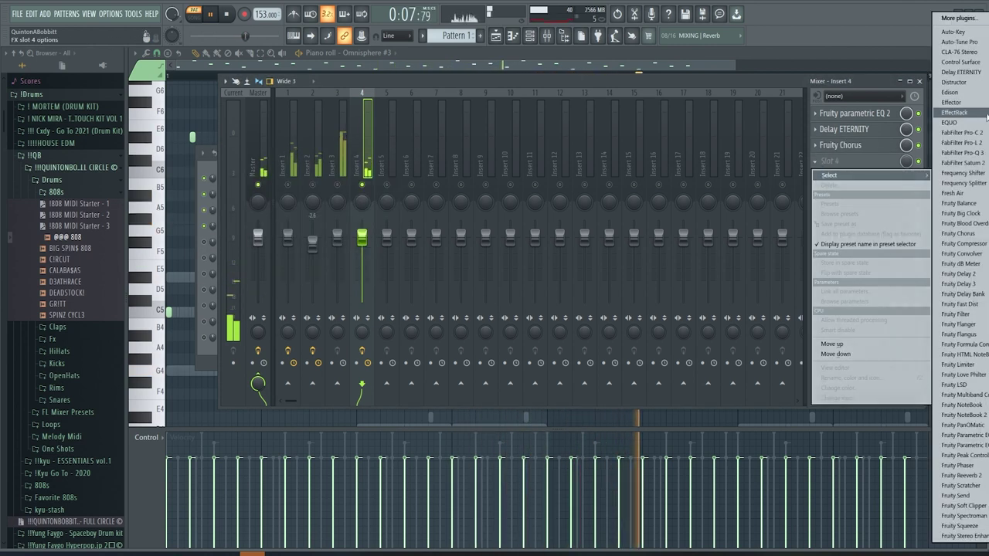
left_click(962, 475)
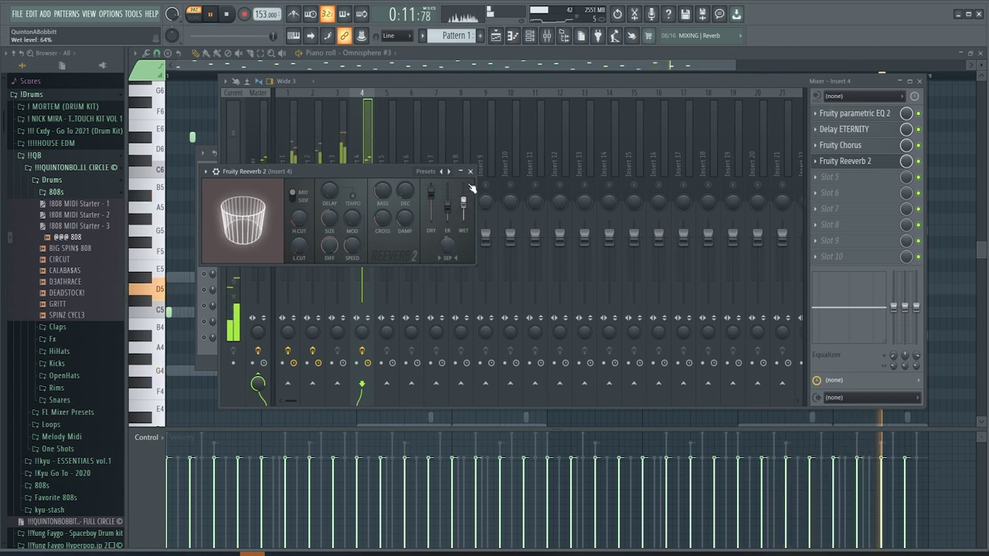
left_click_drag(464, 204, 464, 185)
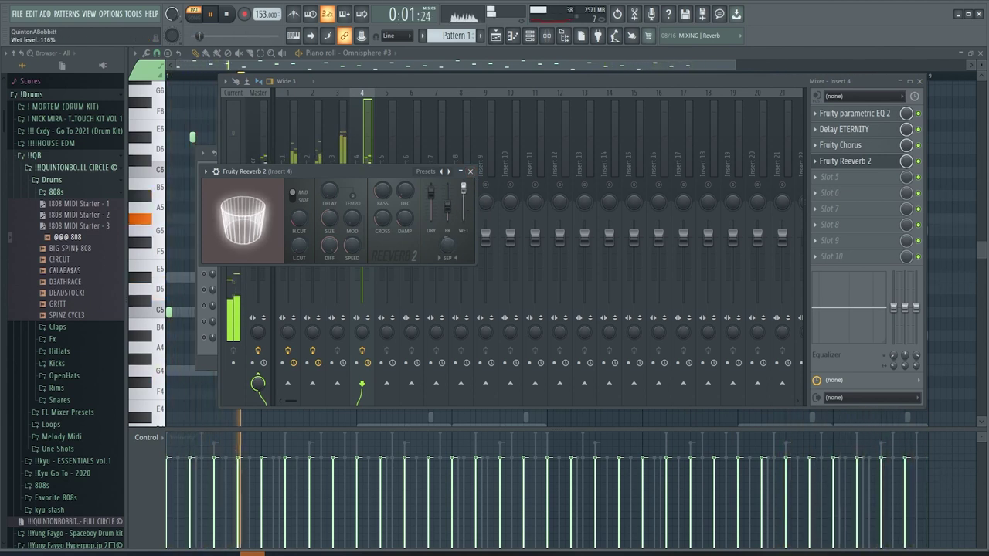
left_click(463, 185)
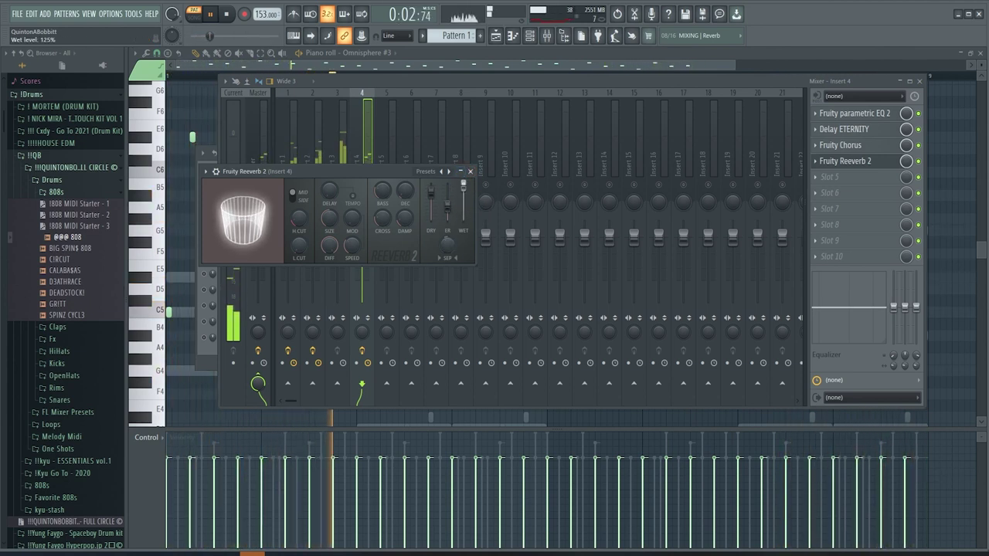
left_click(470, 171)
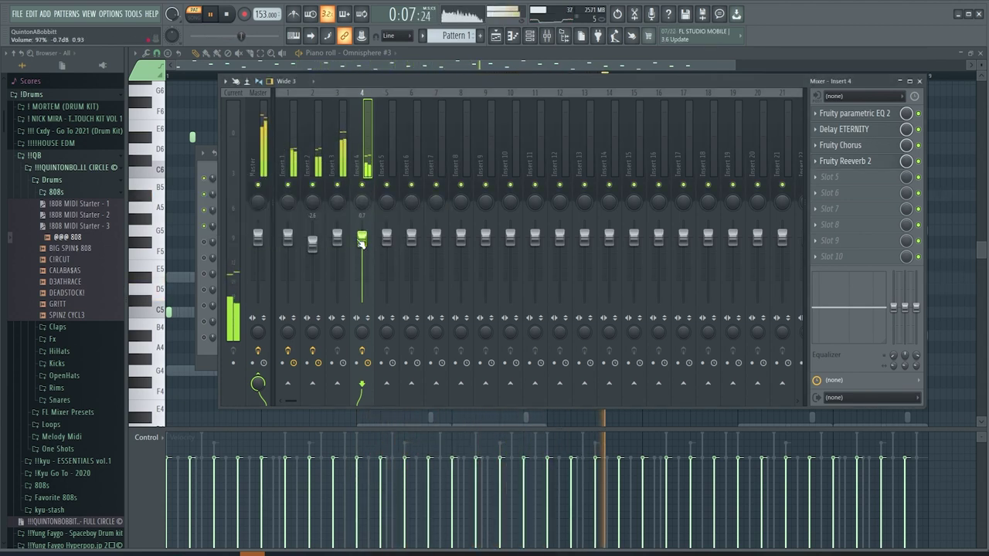
- Open the playlist and split Pattern 1 by channel into separate patterns
left_click(530, 38)
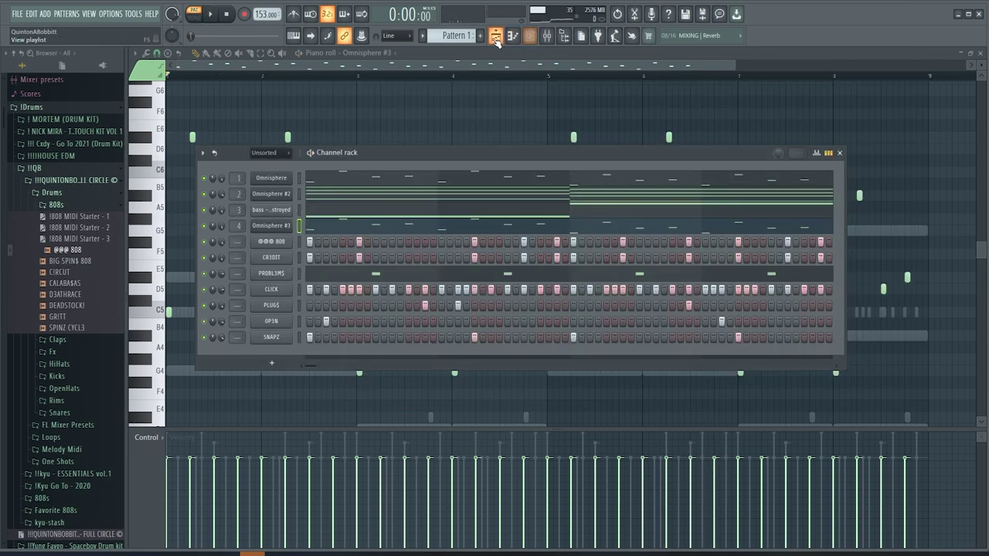
left_click(495, 36)
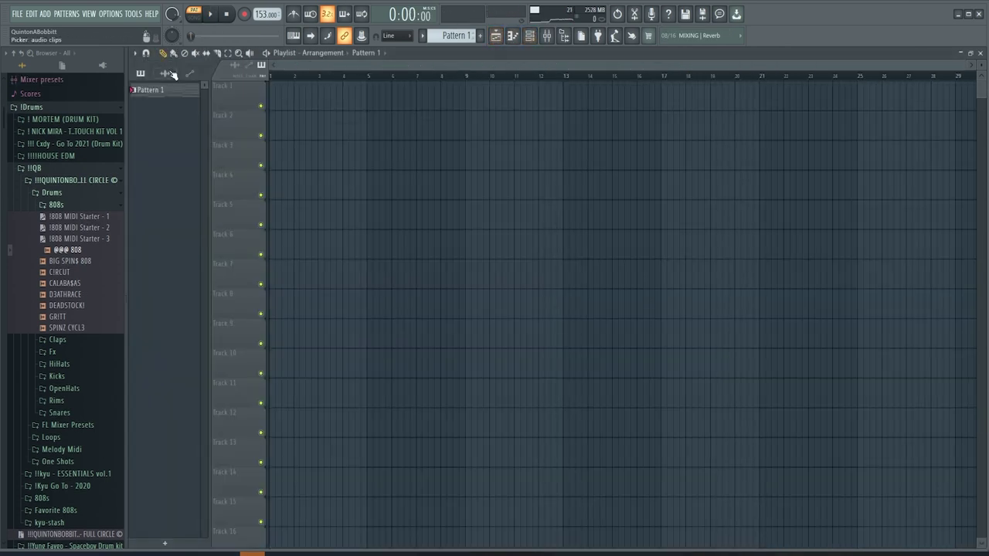
right_click(164, 91)
left_click(192, 262)
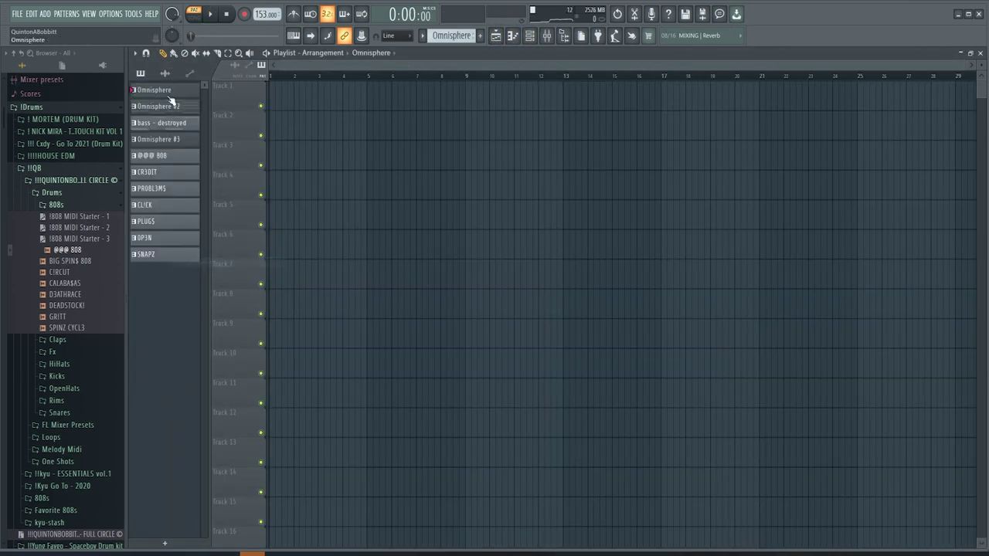
- Place all the split patterns at bar 1 on Tracks 1 to 11 and extend the PLUG$ clip to bar 9
left_click(160, 253, "shift")
left_click_drag(164, 92, 278, 94)
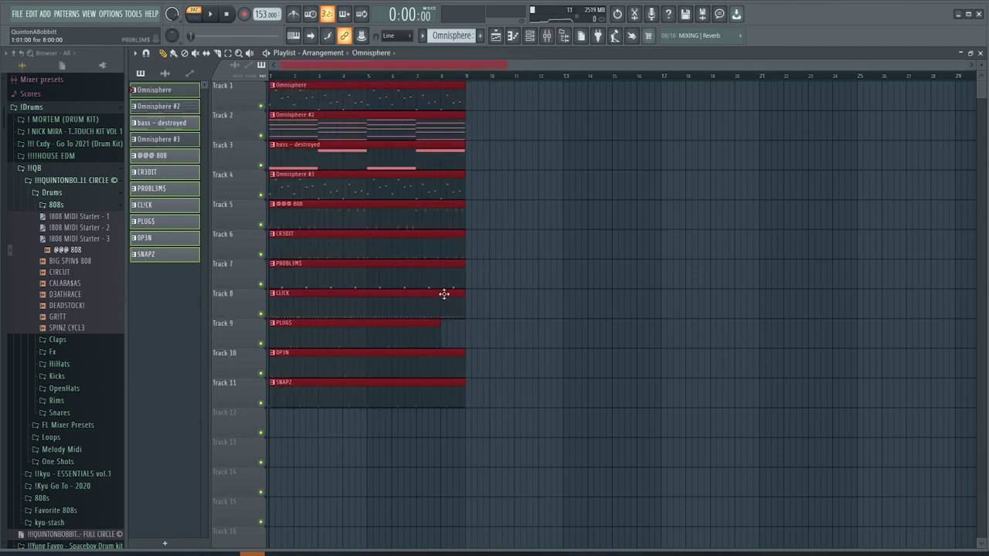
left_click(445, 338)
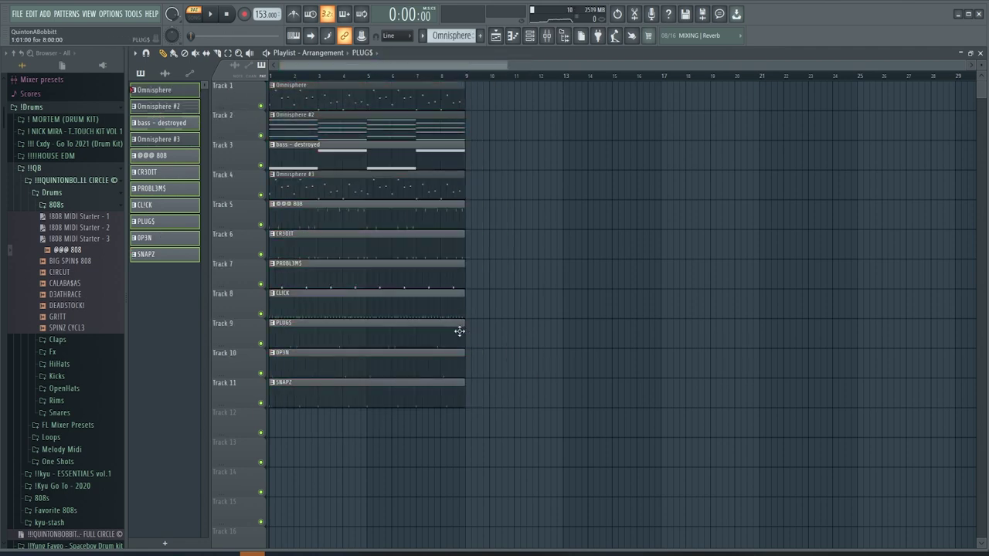
scroll(338, 86, "up", 1)
- Select all the playlist clips and duplicate the eight-bar block six times, up to bar 57
left_click_drag(442, 463, 272, 87)
key("ctrl+b")
key("ctrl+b")
key("ctrl+b")
key("ctrl+b")
key("ctrl+b")
key("ctrl+b")
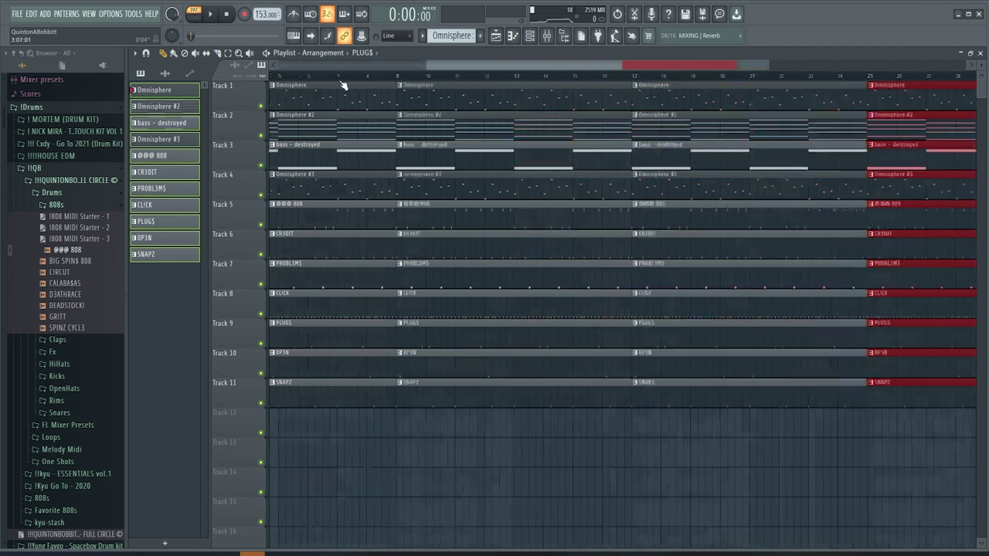
- Clear the Omnisphere #3, 808 and drum clips from the first eight bars, and swap the Omnisphere #3 and bass - destroyed tracks
scroll(344, 85, "down", 5)
left_click_drag(297, 193, 305, 450)
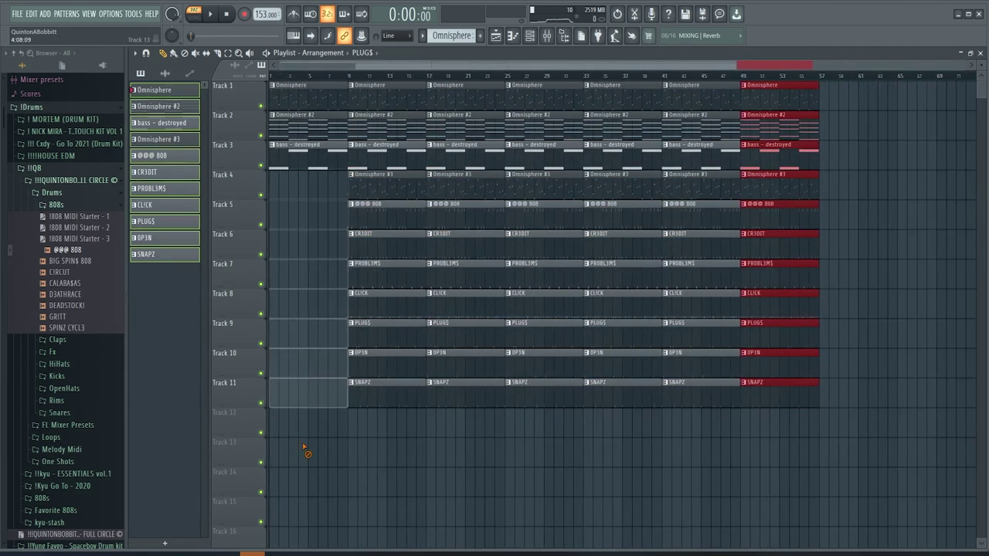
left_click_drag(363, 191, 355, 191)
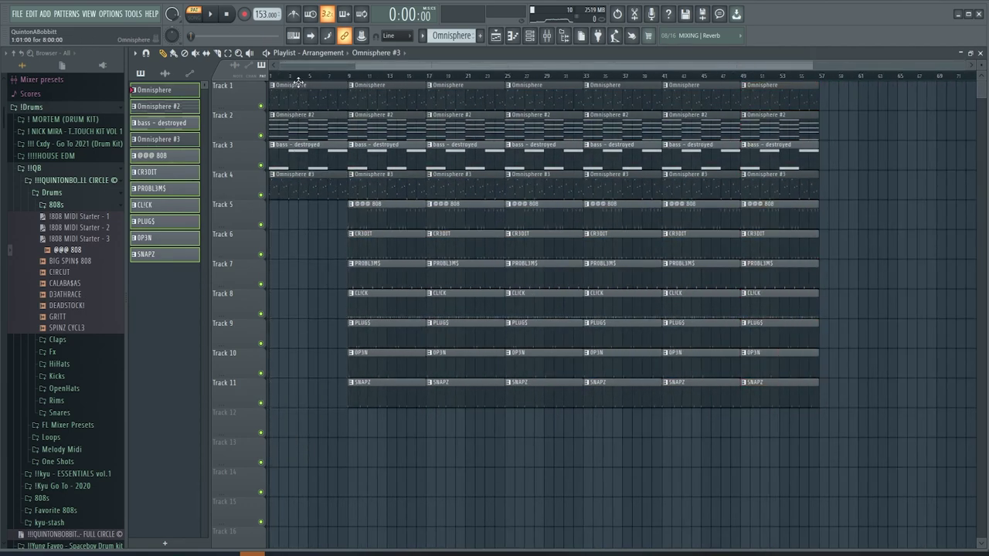
left_click_drag(852, 159, 311, 168)
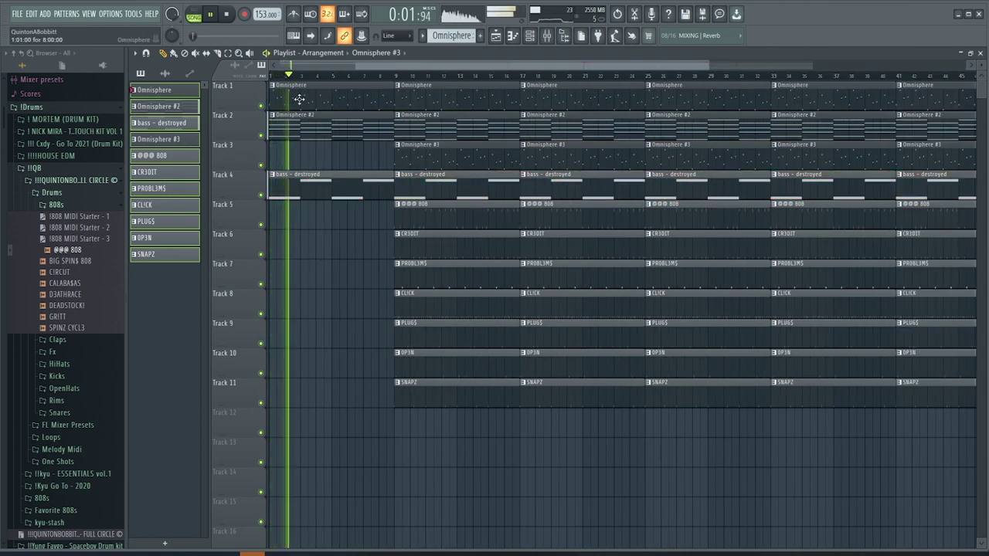
- Lower the Insert 5 fader slightly in the mixer while the song plays, and return to the playlist
scroll(322, 76, "down", 2)
key("F9")
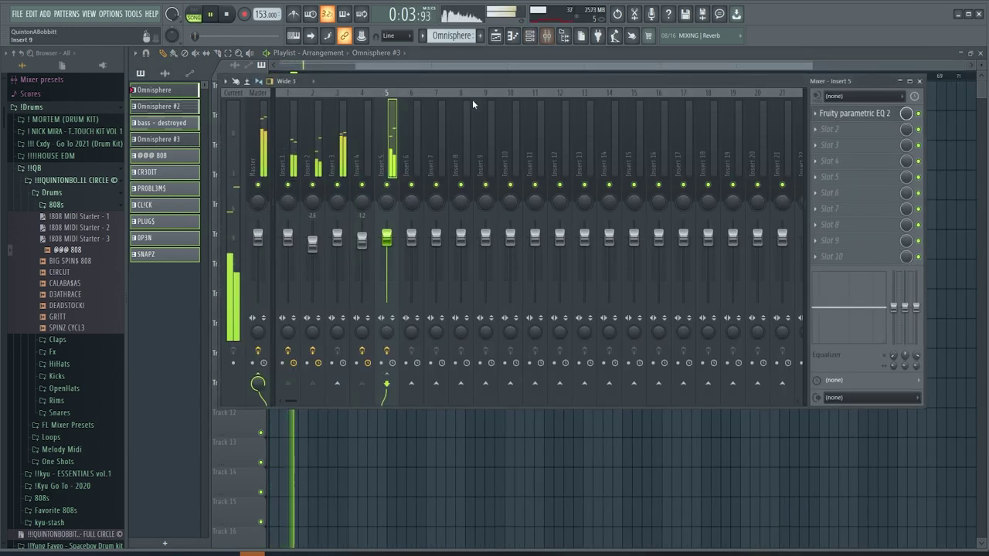
key("F9")
left_click(547, 36)
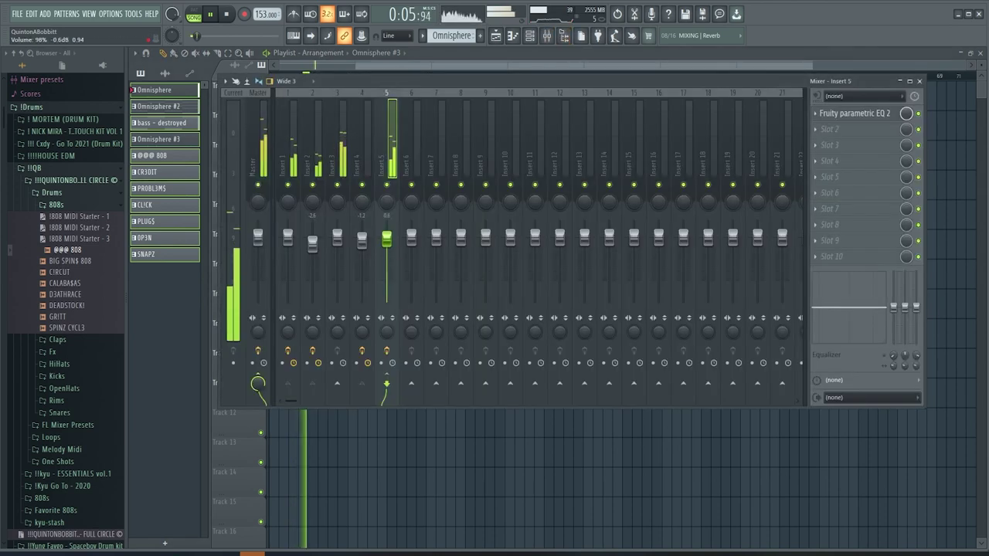
left_click_drag(390, 239, 392, 245)
left_click(421, 56)
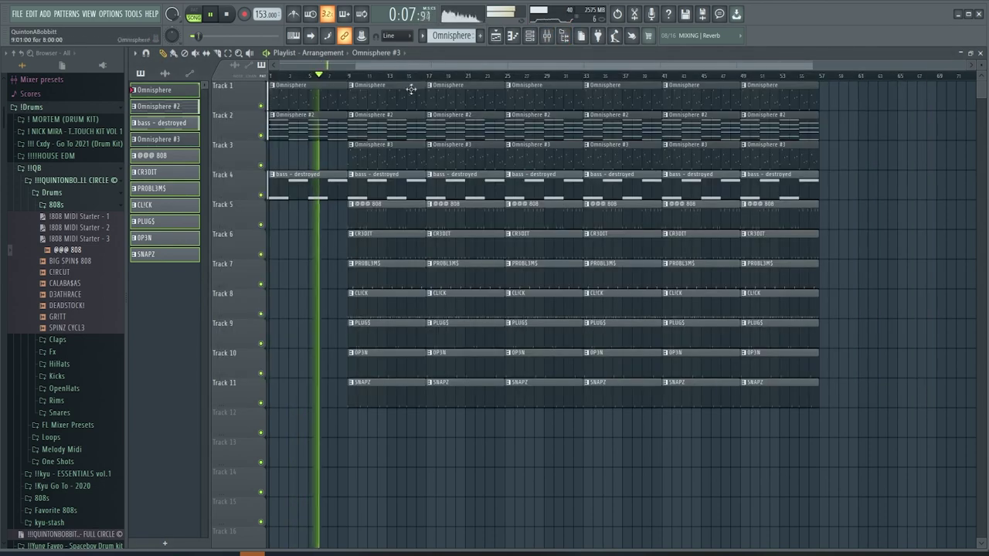
- Delete the Omnisphere #3 and @@@ 808 clips that start at bar 9
scroll(369, 78, "up", 3)
left_click_drag(364, 66, 340, 76)
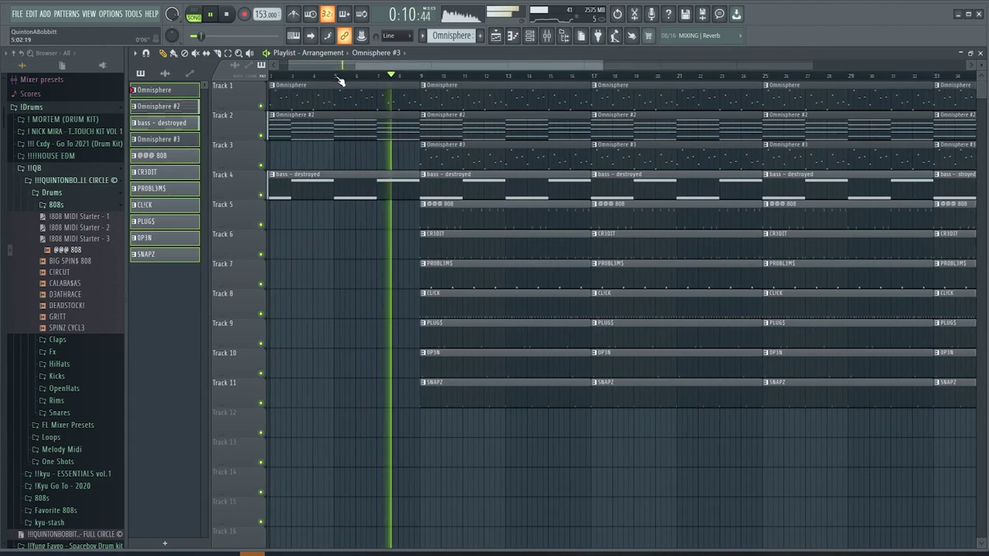
right_click(441, 157)
right_click(456, 219)
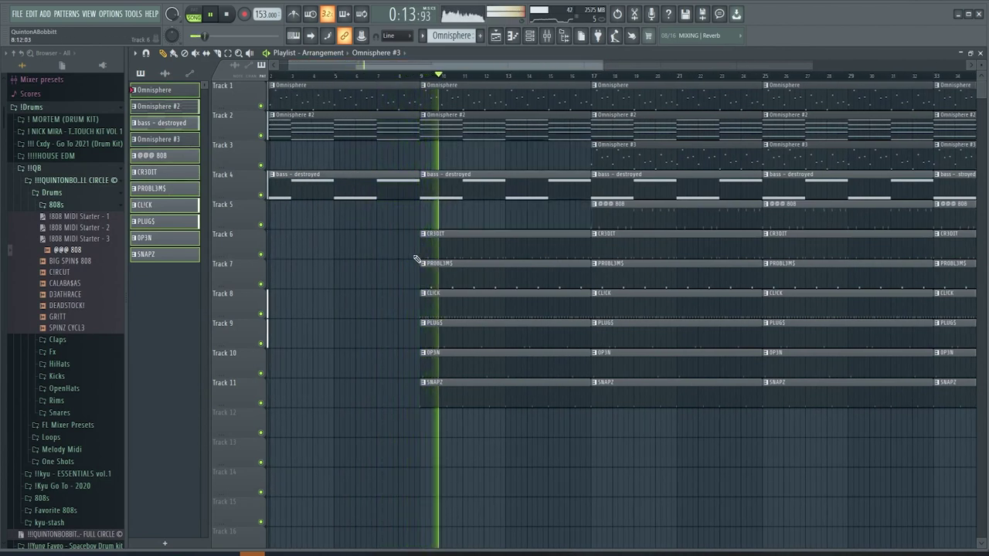
- Delete the Omnisphere #3, Omnisphere and bass - destroyed clips that start at bar 17
scroll(456, 79, "down", 3)
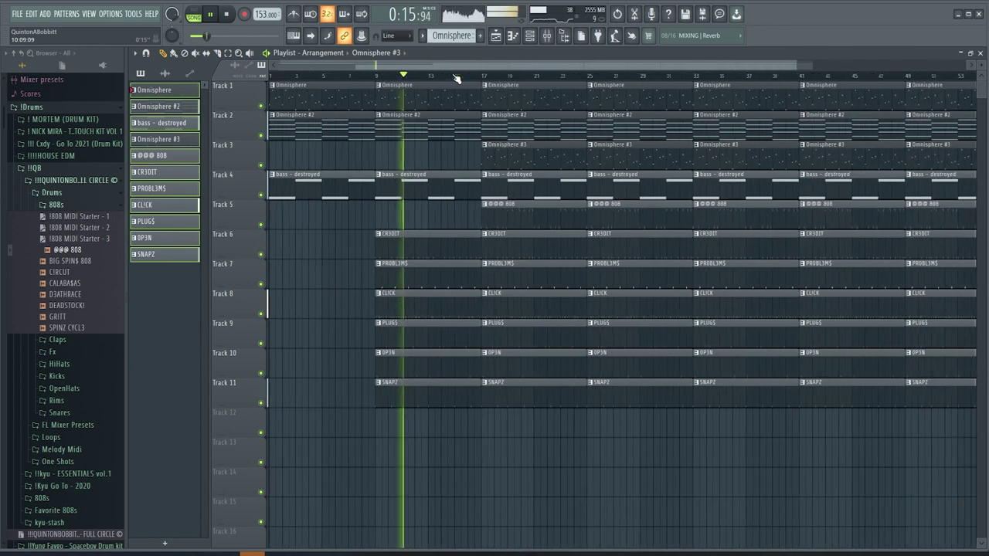
right_click(513, 155)
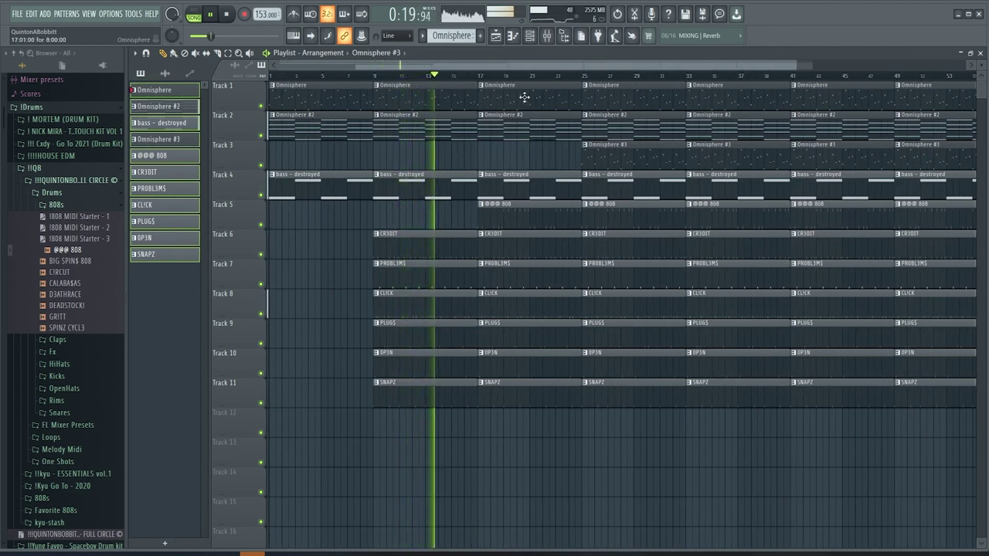
right_click(510, 95)
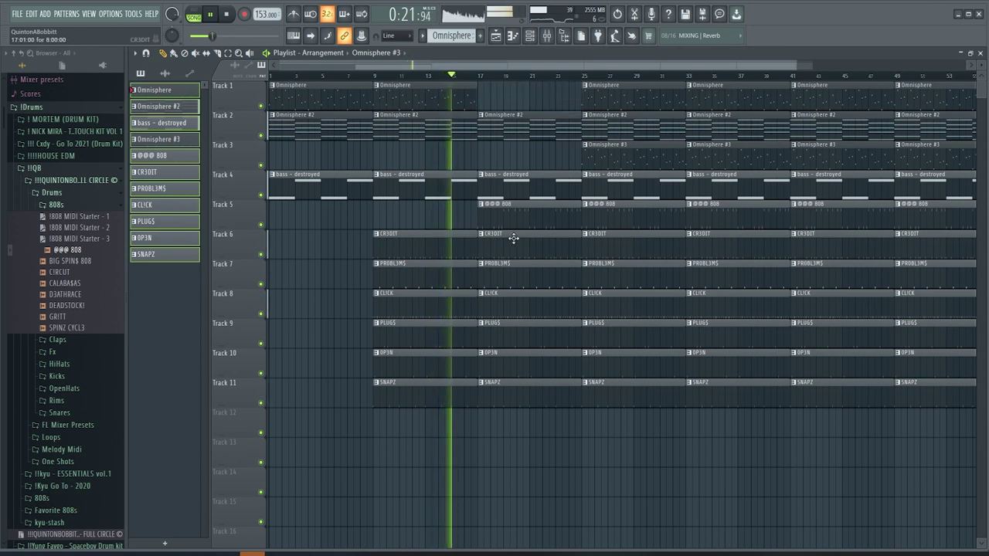
scroll(490, 82, "up", 4)
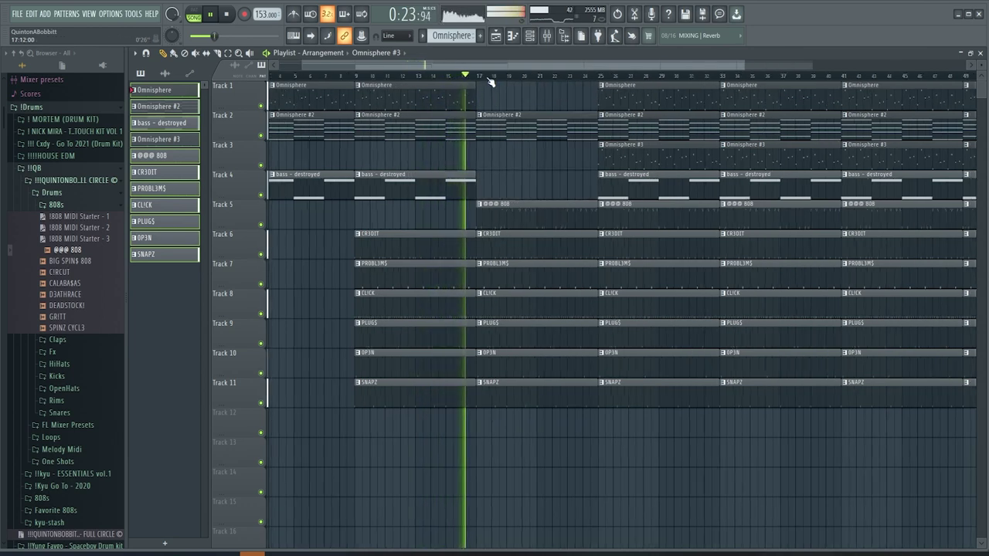
- Extend the @@@ 808 pattern's notes so each one lasts until the next, and return to the playlist
double_click(516, 225)
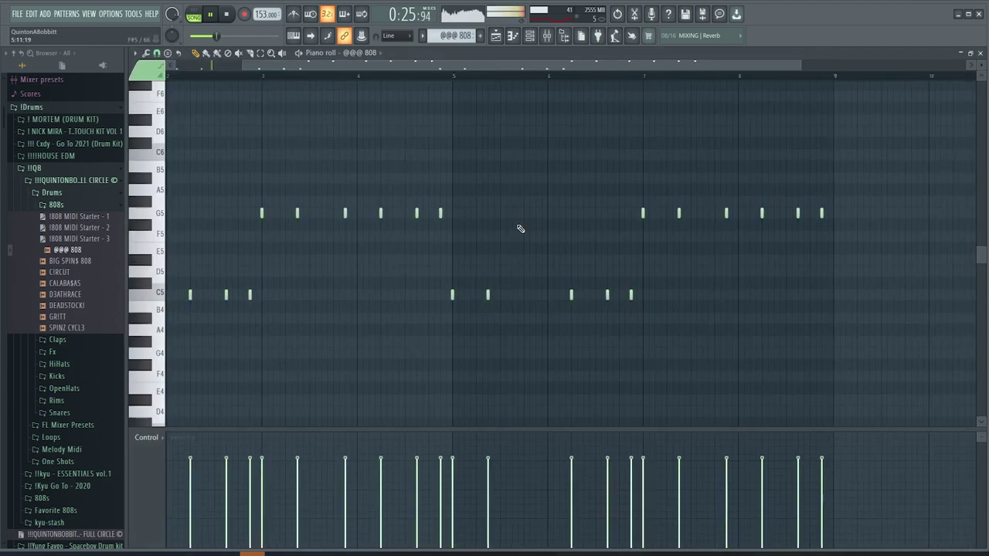
key("ctrl+l")
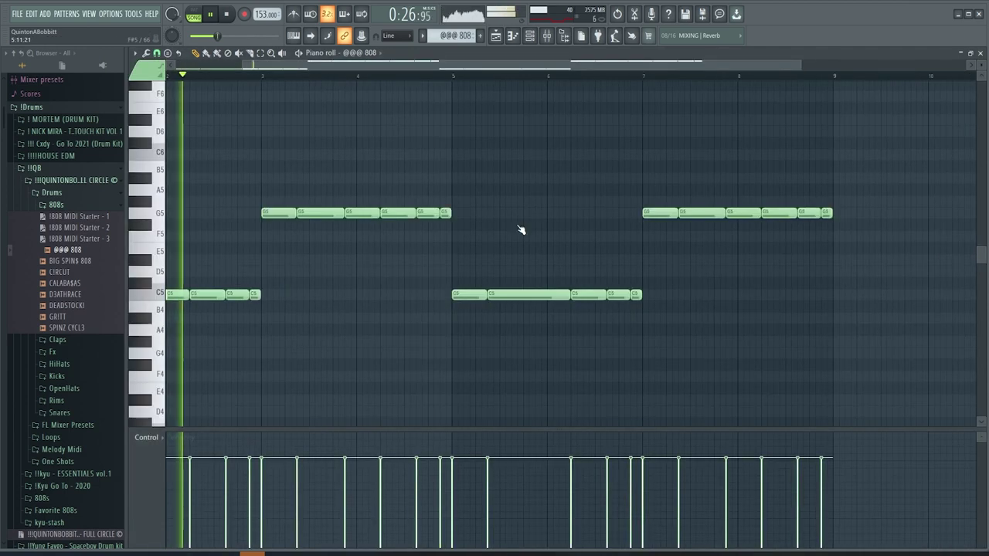
left_click(495, 35)
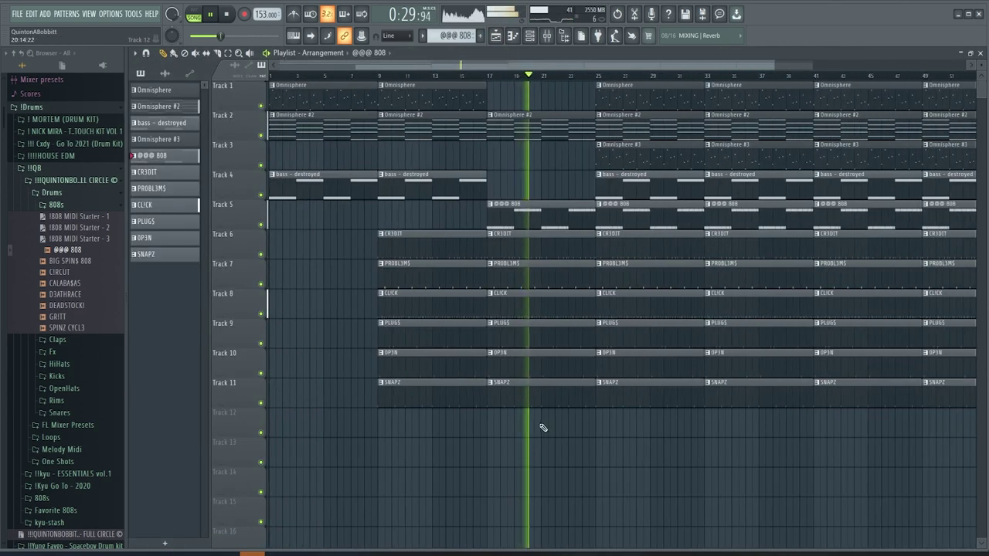
- Trim the @@@ 808 and drum clips starting at bar 17 to end about half a bar before bar 25
left_click_drag(541, 425, 585, 206)
left_click(594, 175, "ctrl")
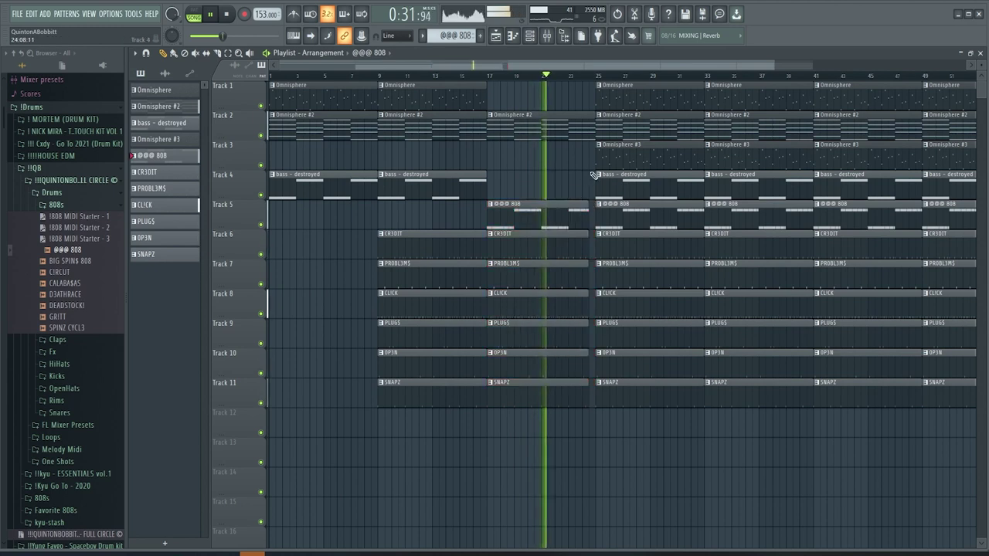
- Make the CLICK clip at bar 25 start one bar later and delete the bass - destroyed clip there, leaving Omnisphere #3 in place
right_click(615, 150)
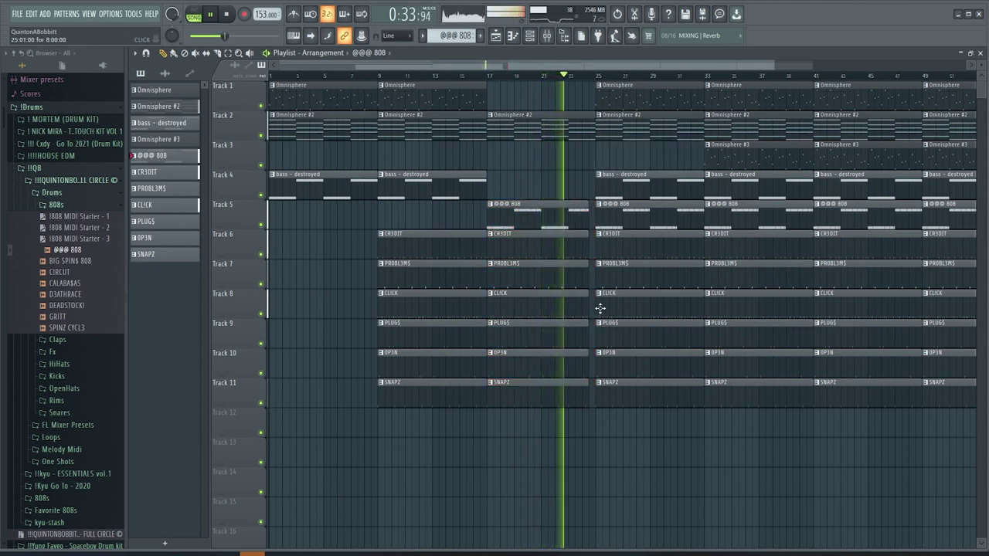
left_click_drag(600, 309, 613, 303)
right_click(624, 178)
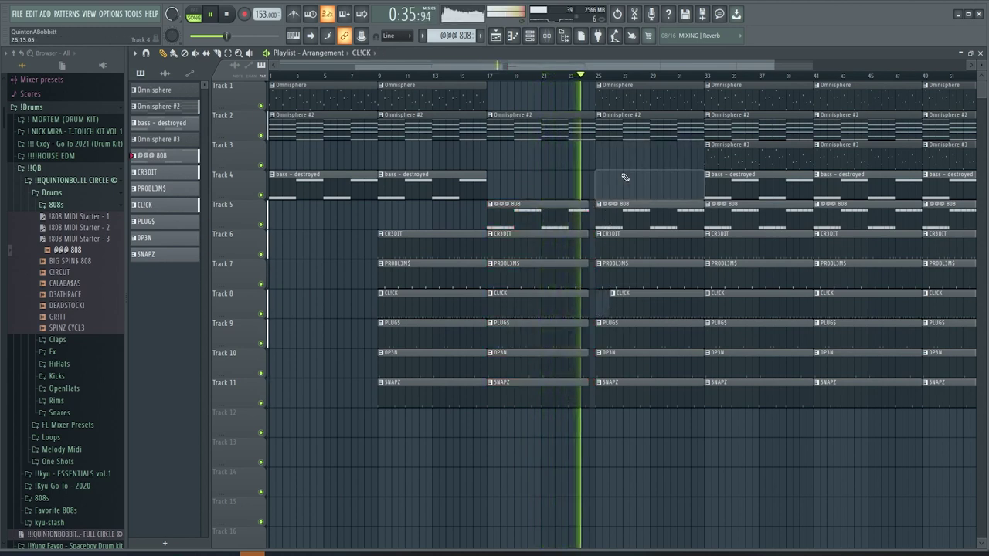
left_click(625, 163)
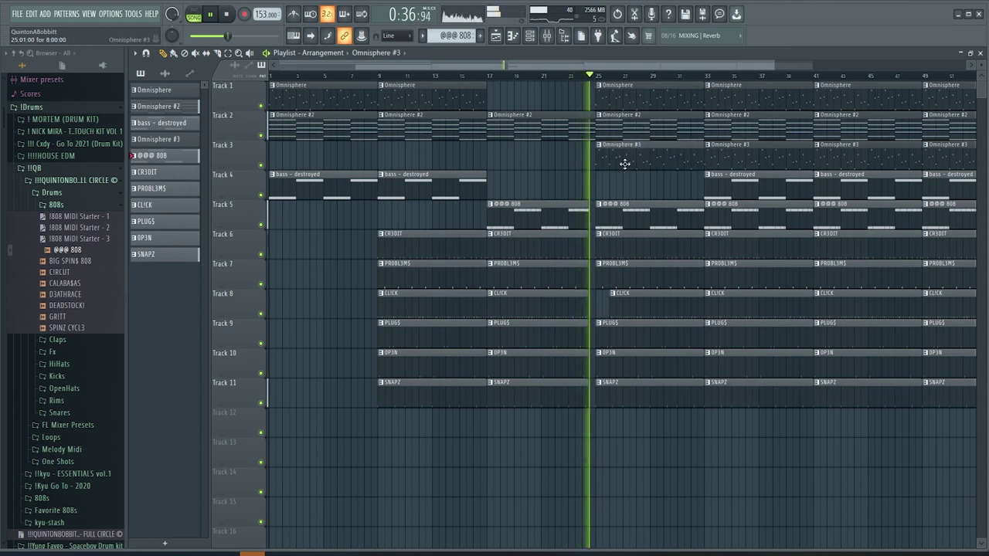
- Delete the Omnisphere clip at bar 25 on Track 1
right_click(613, 104)
scroll(602, 83, "down", 2)
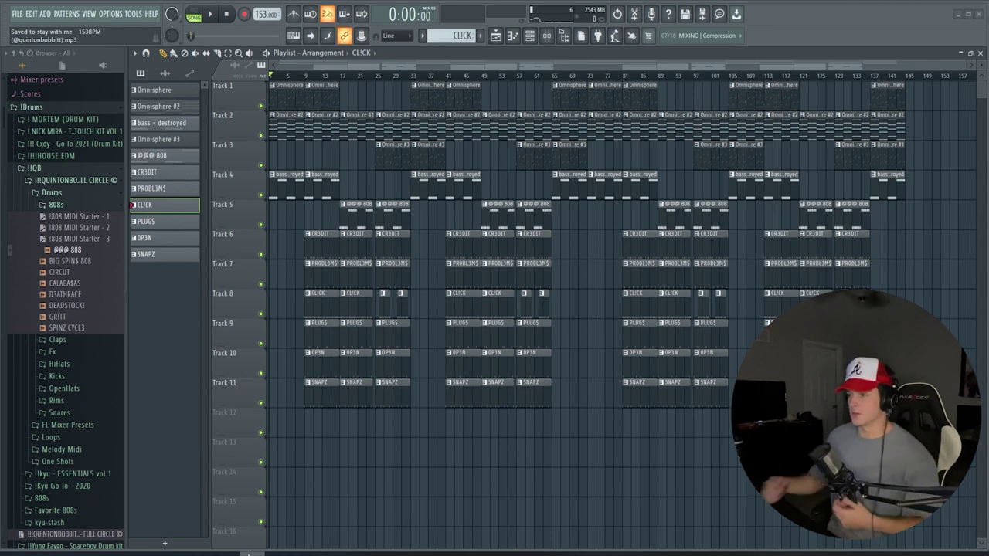
- Start a new project and place the exported "stay with me - 153BPM" MP3 from the Beats folder at the start of Track 1
left_click(17, 13)
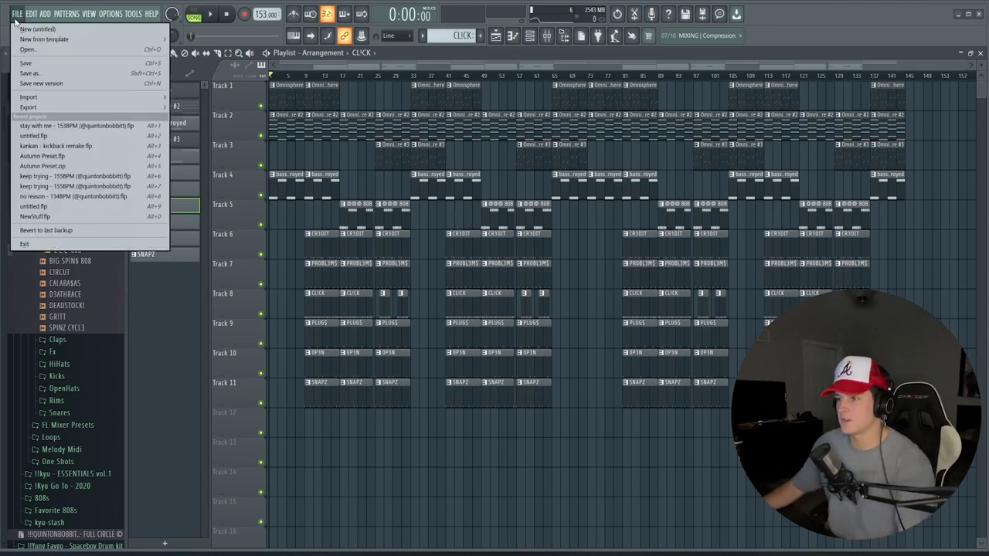
left_click(94, 15)
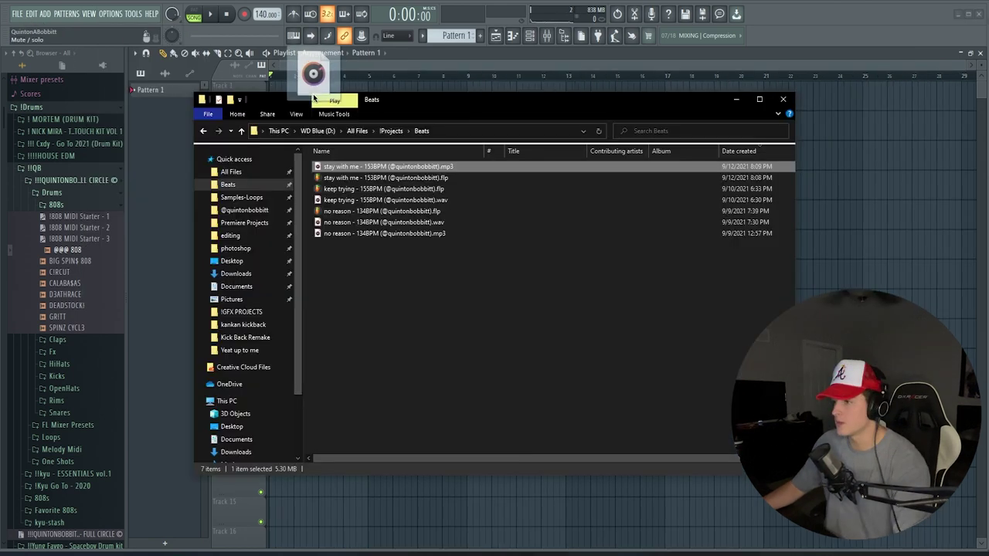
left_click_drag(299, 92, 353, 89)
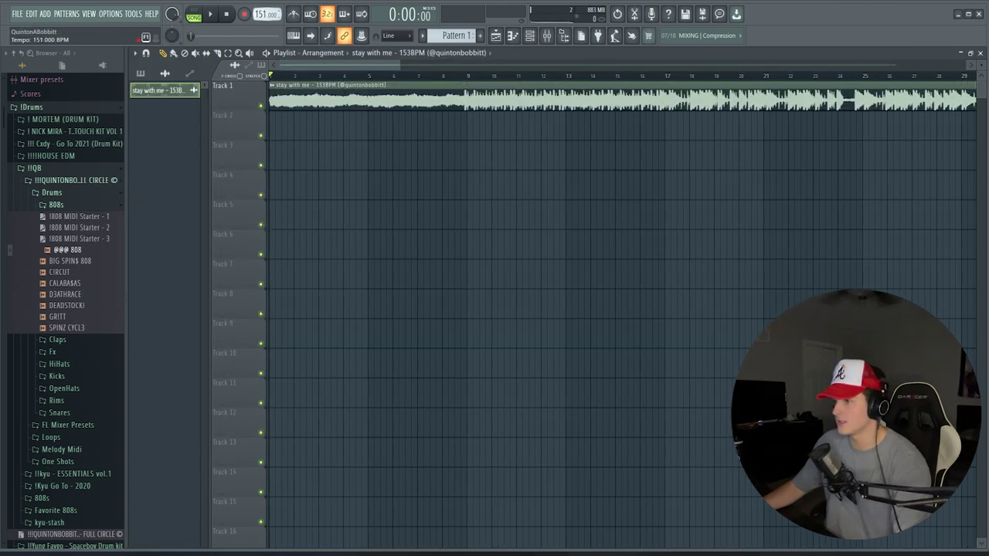
- Set the project tempo to 153 BPM and shift the audio clip so its drums come in exactly at bar 9
left_click_drag(263, 15, 263, 12)
scroll(466, 80, "up", 10)
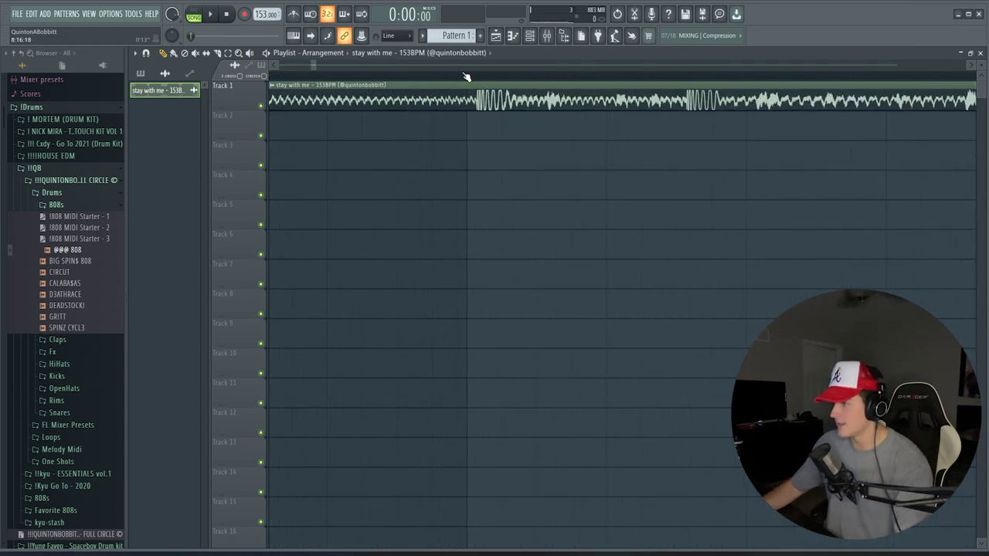
scroll(311, 76, "down", 10)
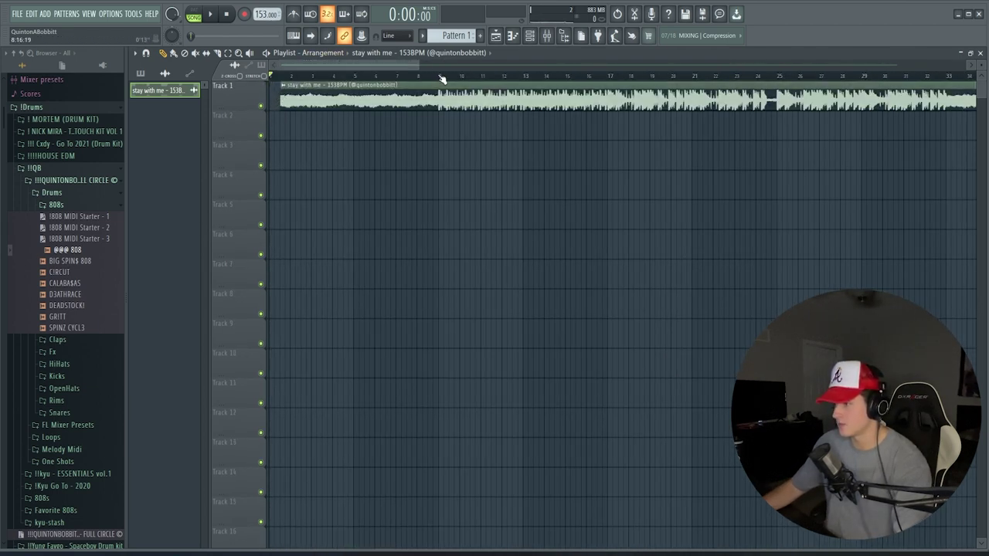
left_click(442, 80)
scroll(442, 80, "up", 6)
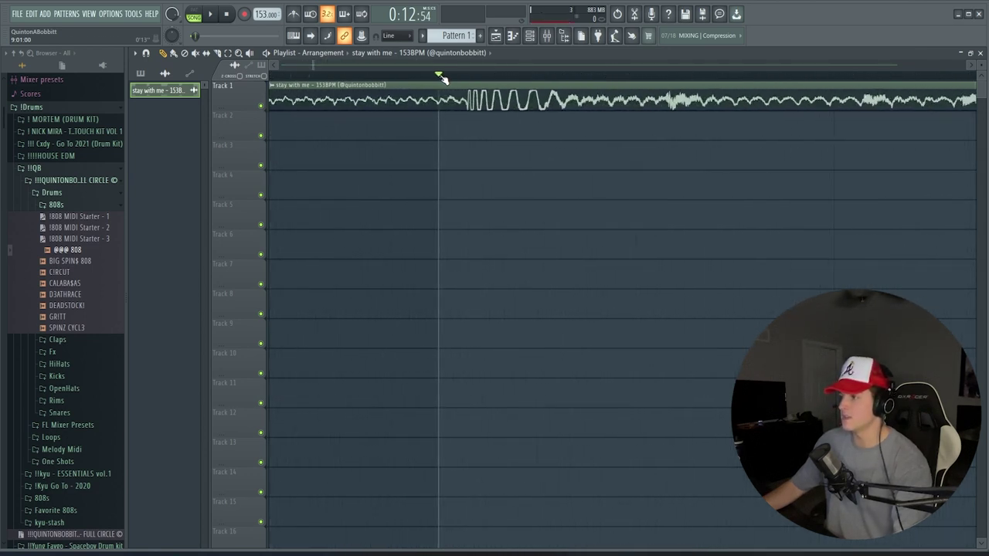
scroll(395, 83, "down", 4)
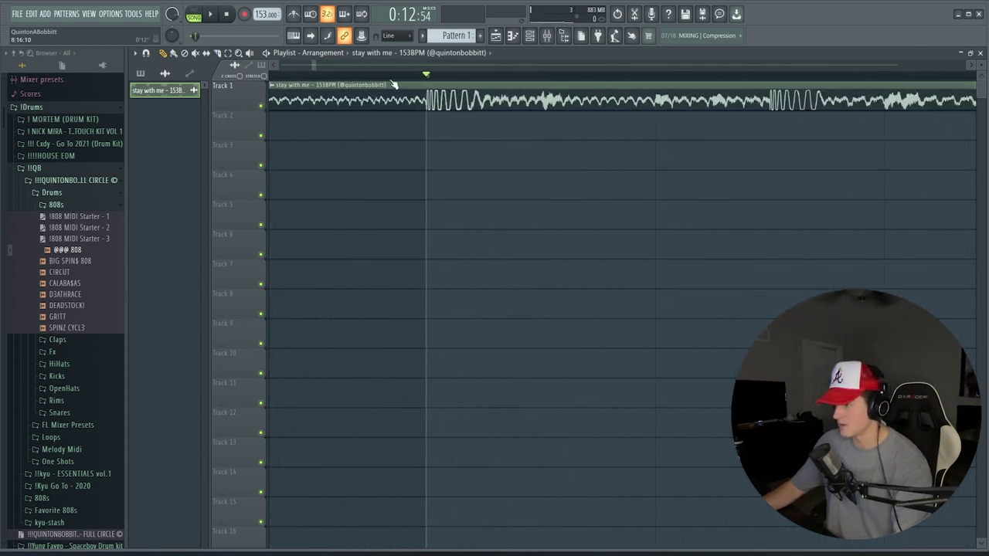
scroll(396, 85, "down", 2)
right_click(394, 93)
left_click_drag(310, 66, 264, 72)
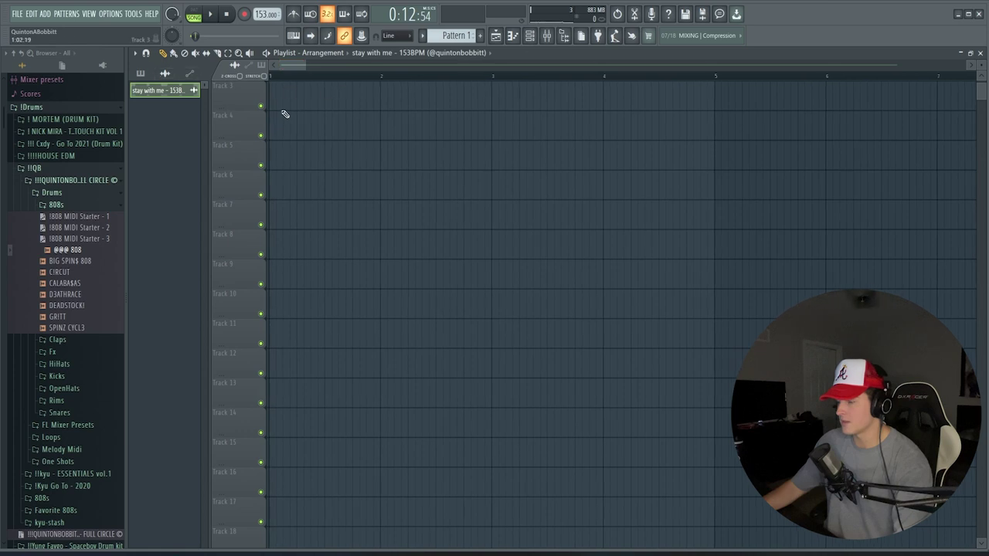
left_click(284, 106)
- Load the saved RAGE (Master) mixer track state onto the Master track in the mixer
key("F9")
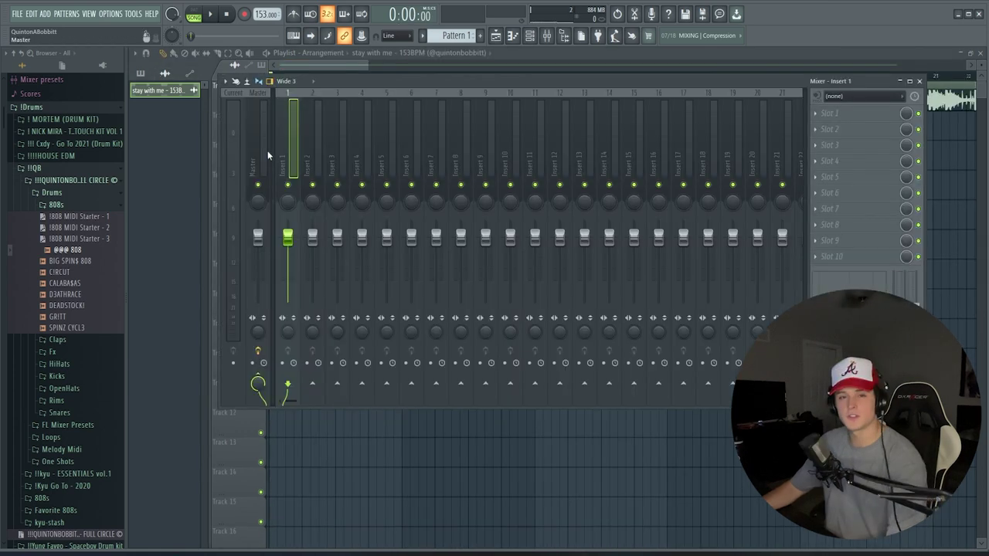
left_click(263, 155)
right_click(263, 155)
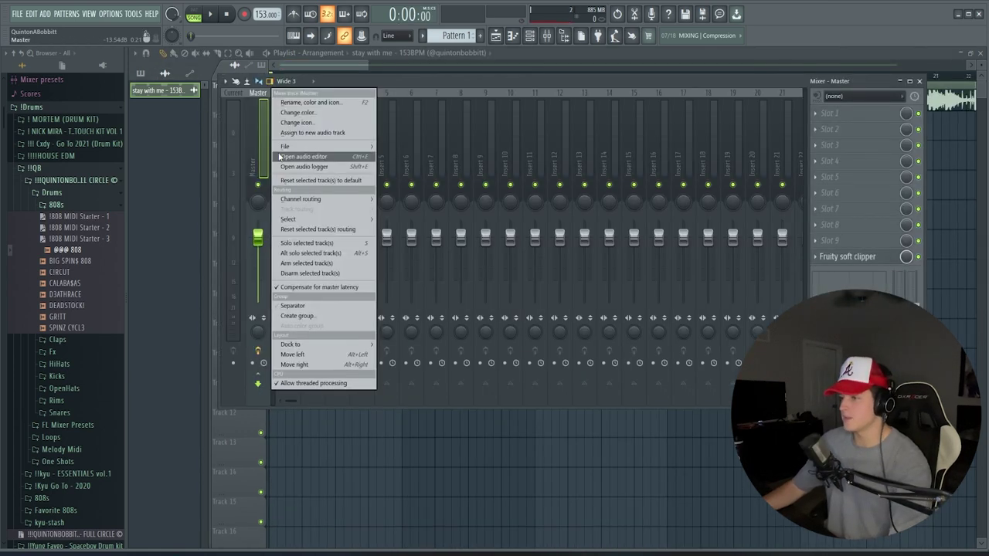
mouse_move(284, 146)
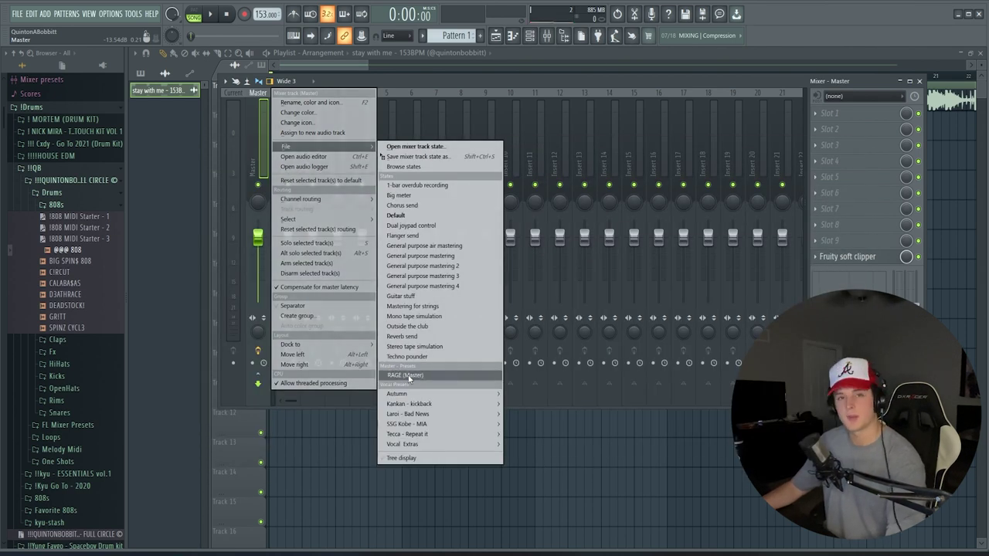
left_click(409, 377)
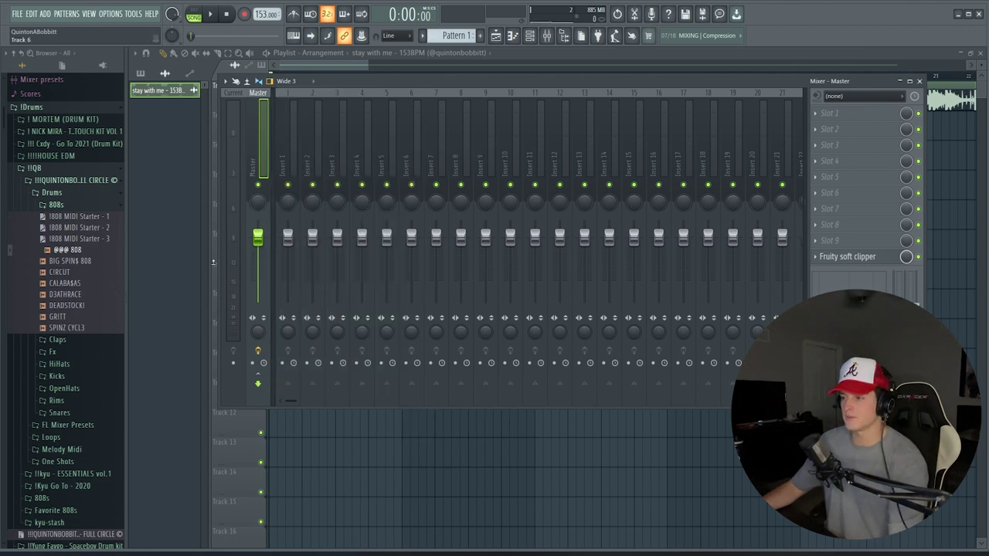
right_click(263, 157)
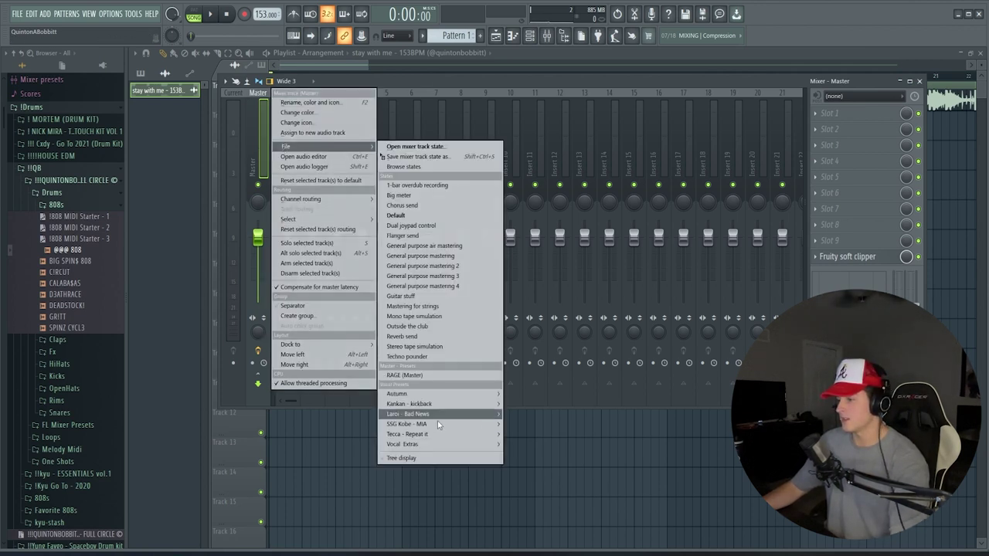
left_click(422, 376)
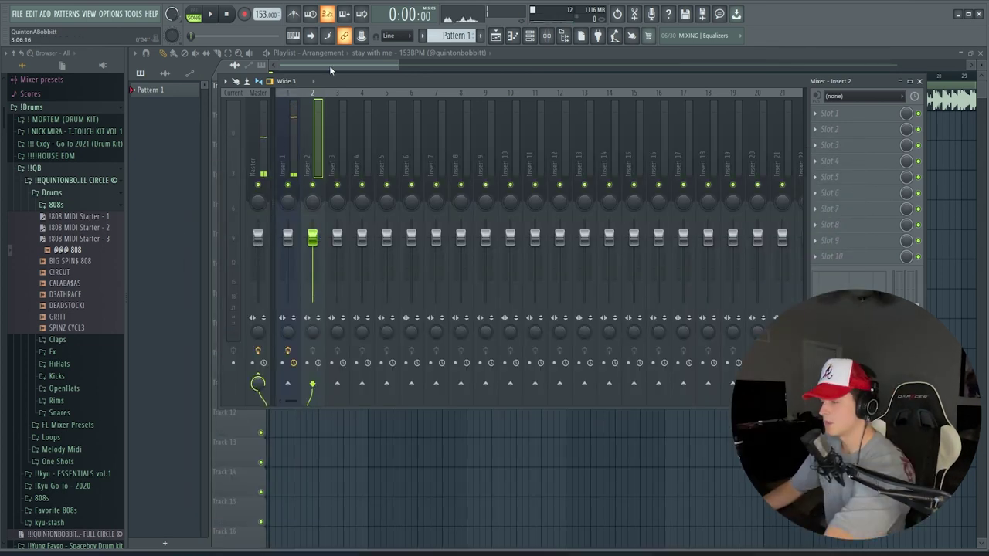
- Play the imported beat from its intro into the drums to check the mastered sound, and restart playback from the beginning
left_click(328, 65)
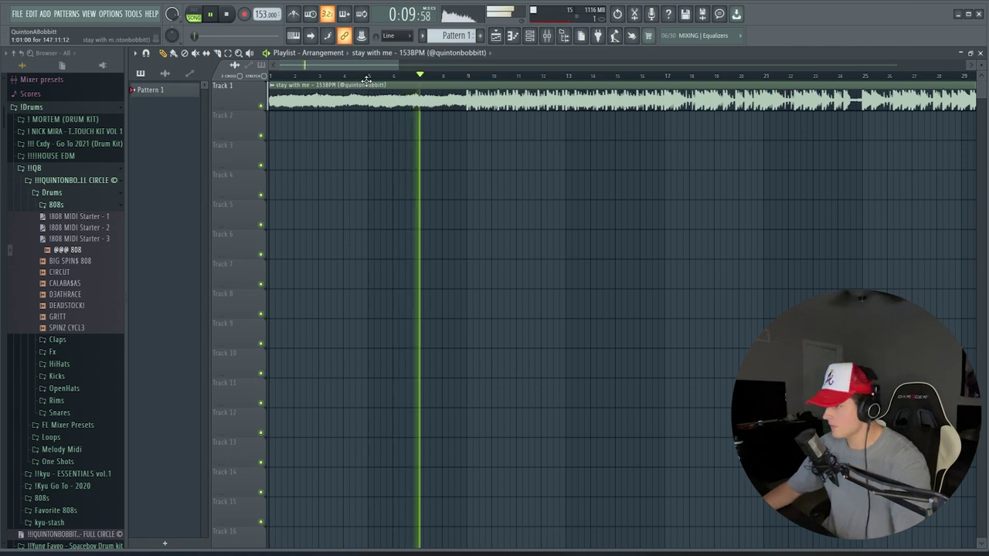
scroll(467, 81, "up", 2)
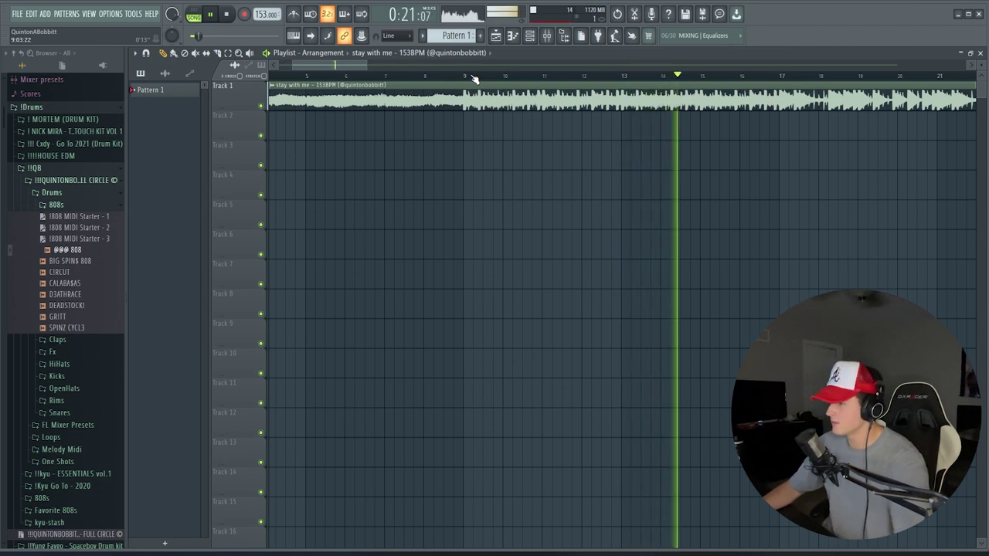
key("space")
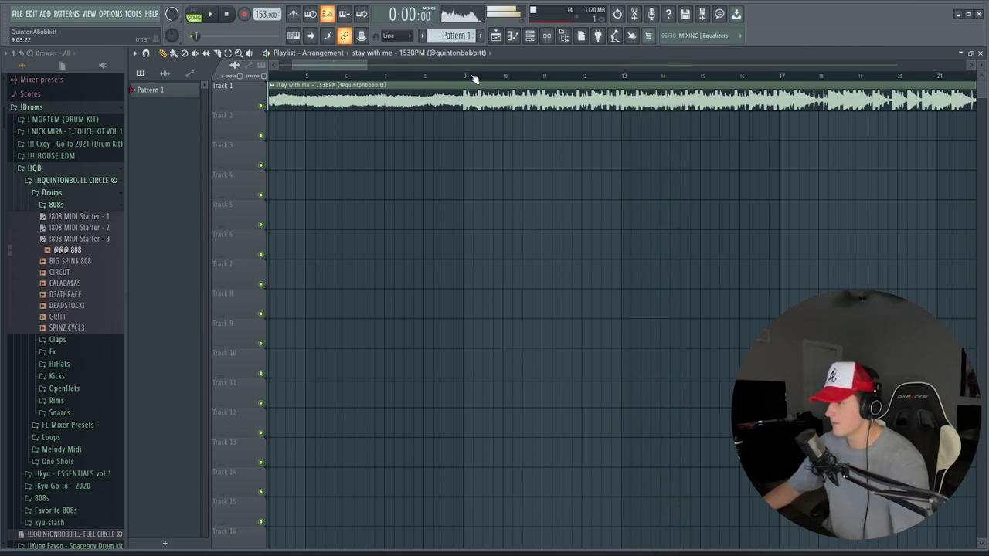
key("space")
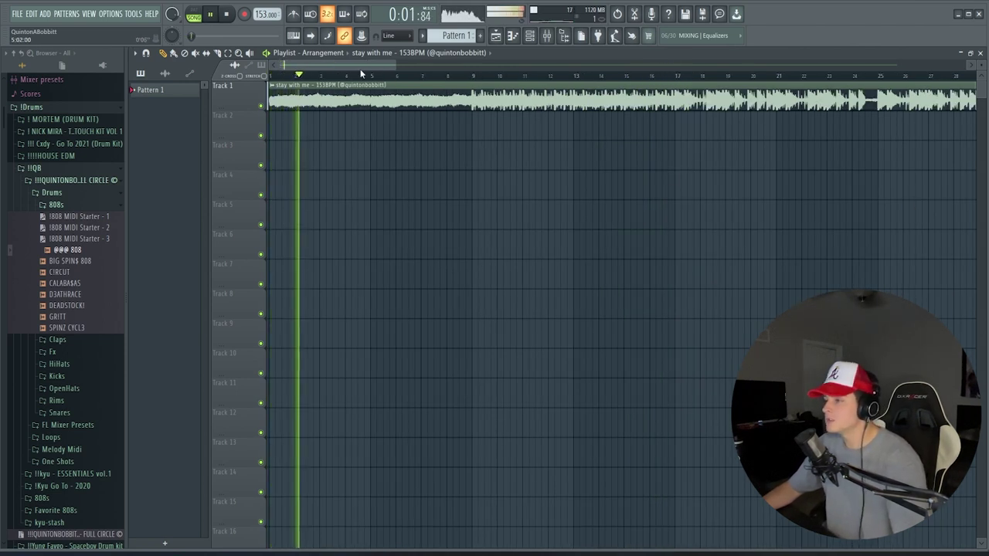